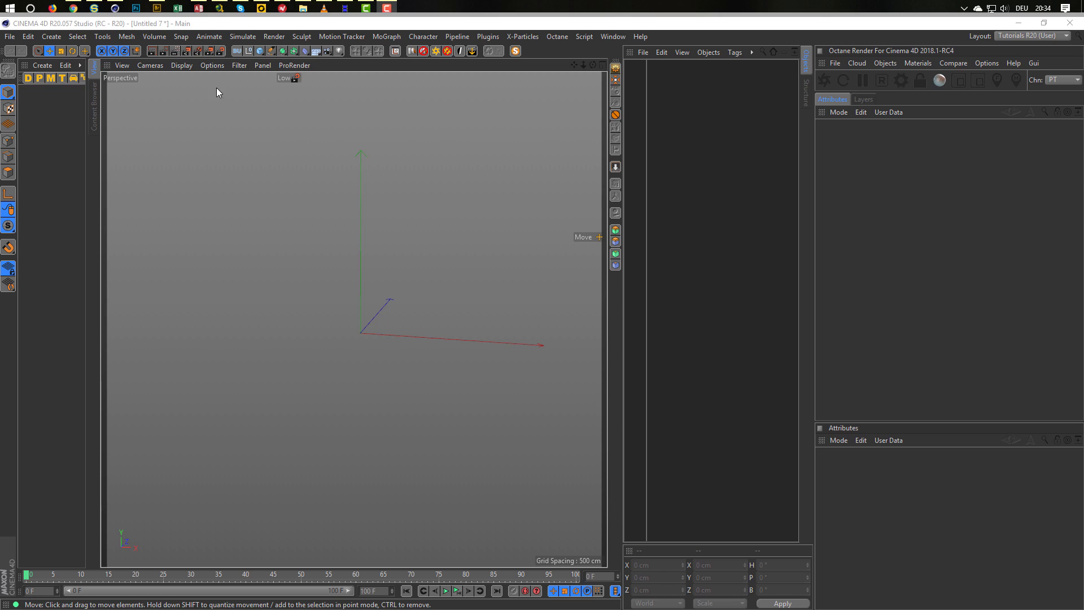
Switch to Gmail in the browser to examine the reference photos of the lander's fan-shaped solar panels, and return to Cinema 4D.
{"action": "mouse_move", "coordinate": [74, 9]}
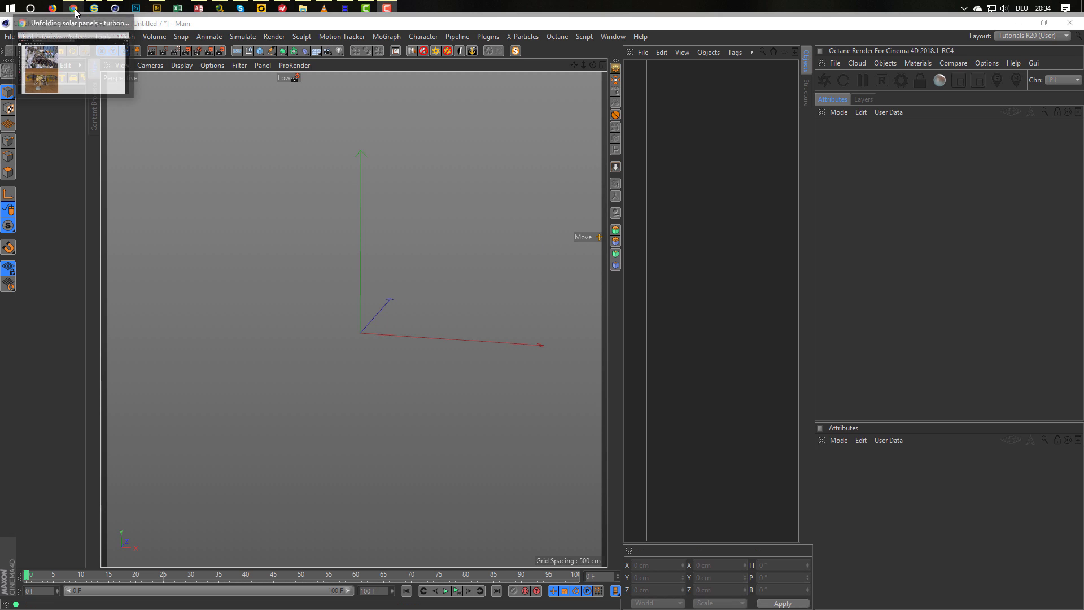
{"action": "left_click", "coordinate": [95, 92]}
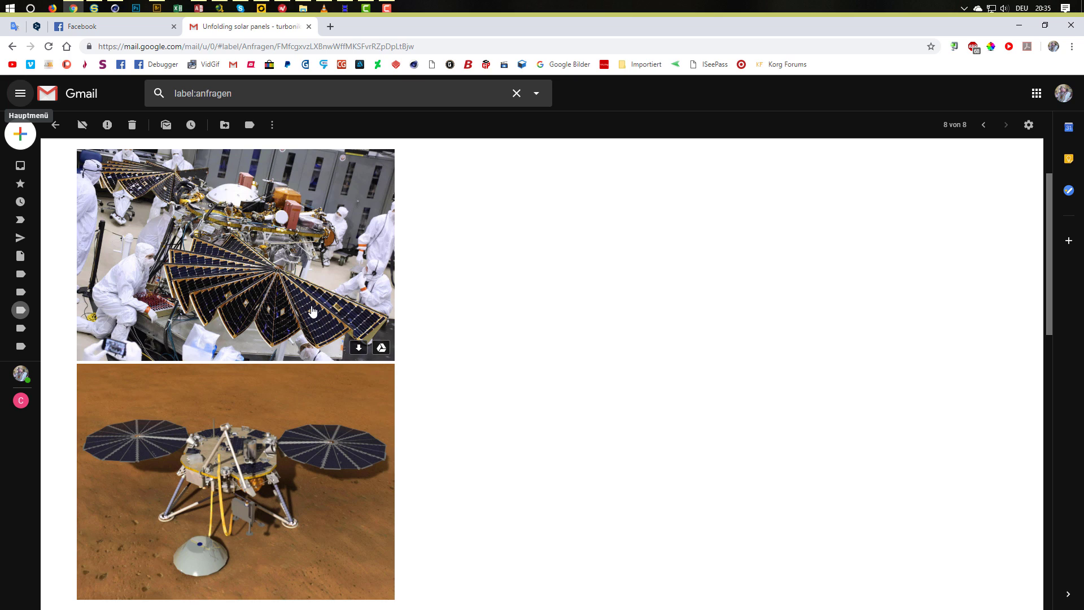
{"action": "left_click", "coordinate": [1021, 32]}
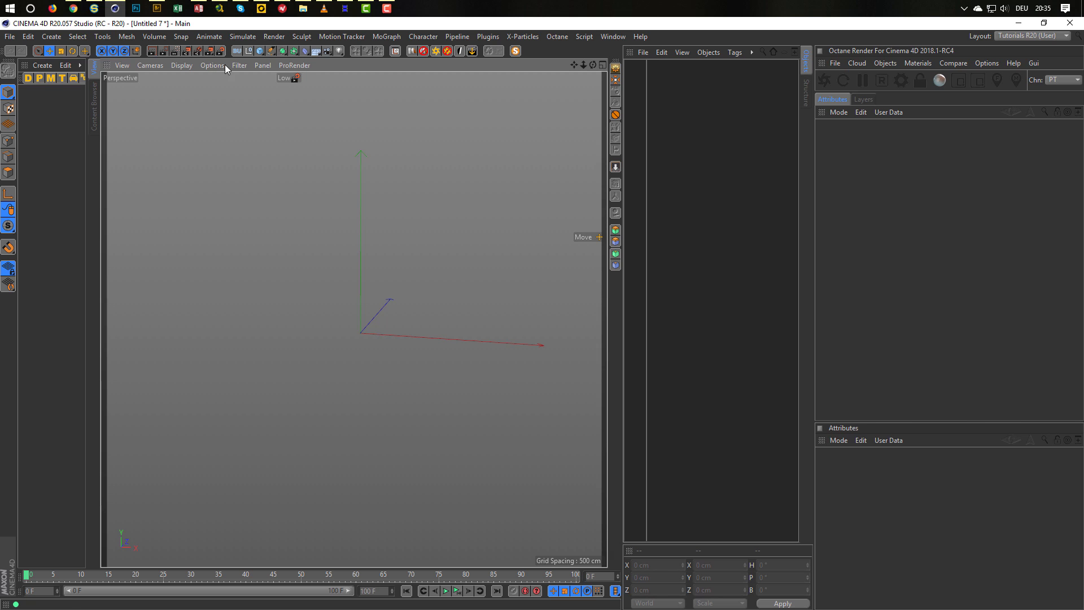
Add a Disc primitive and set it to 1 disc segment and 24 rotation segments.
{"action": "left_click", "coordinate": [259, 52]}
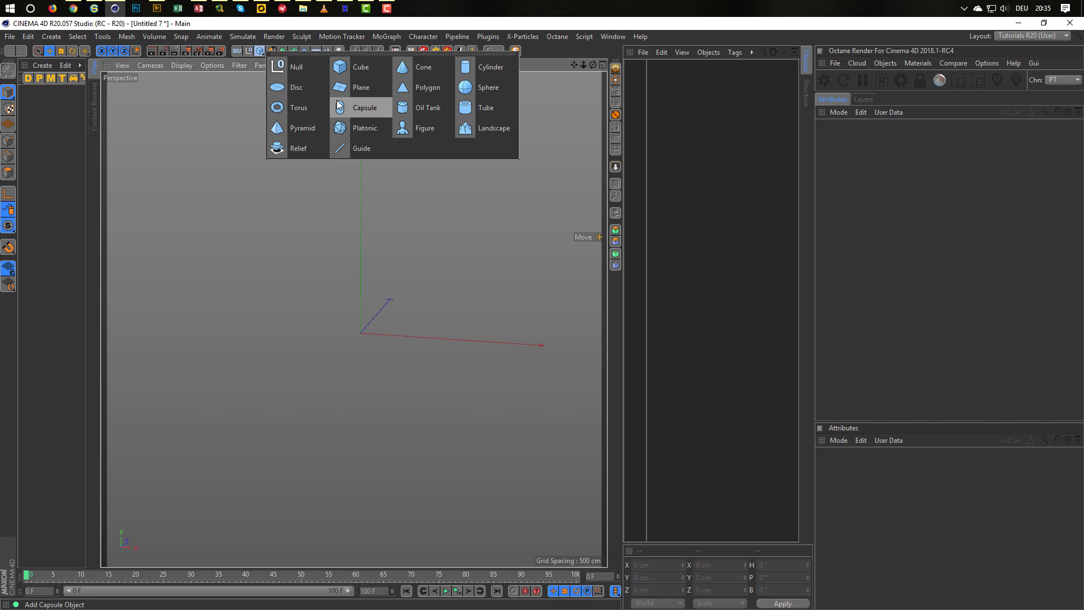
{"action": "left_click", "coordinate": [315, 90]}
{"action": "scroll", "coordinate": [382, 350], "scroll_direction": "up", "scroll_amount": 5}
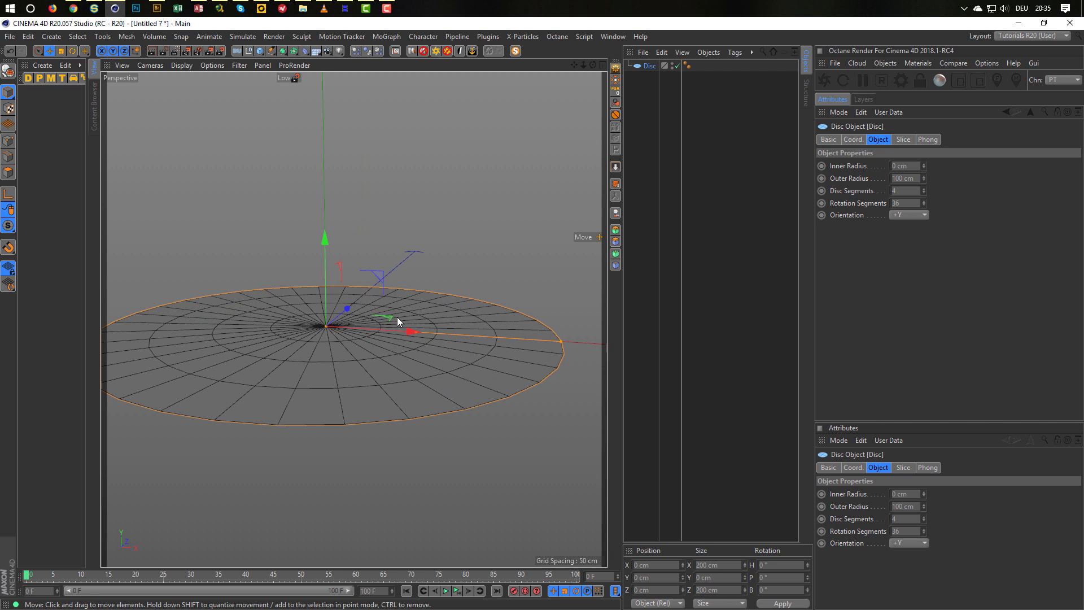
{"action": "scroll", "coordinate": [368, 314], "scroll_direction": "up", "scroll_amount": 5}
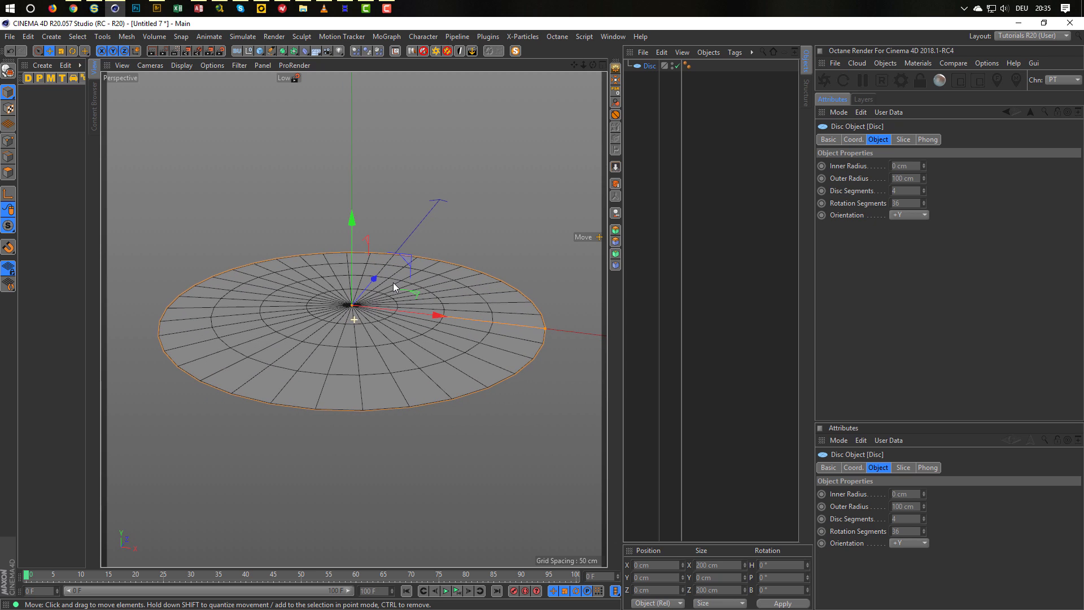
{"action": "left_click_drag", "start_coordinate": [922, 192], "coordinate": [921, 241]}
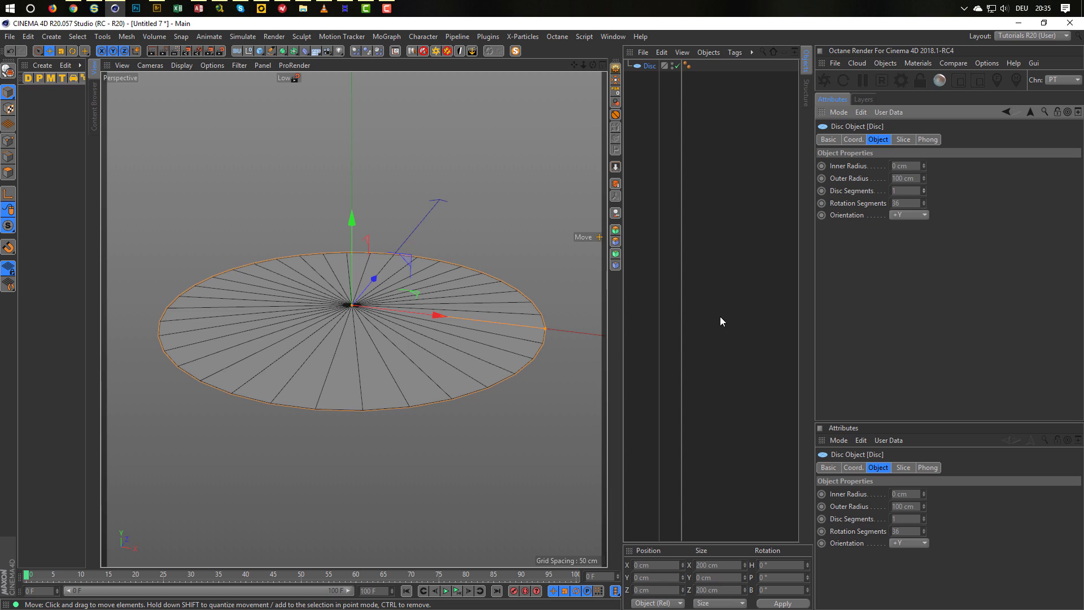
{"action": "double_click", "coordinate": [913, 201]}
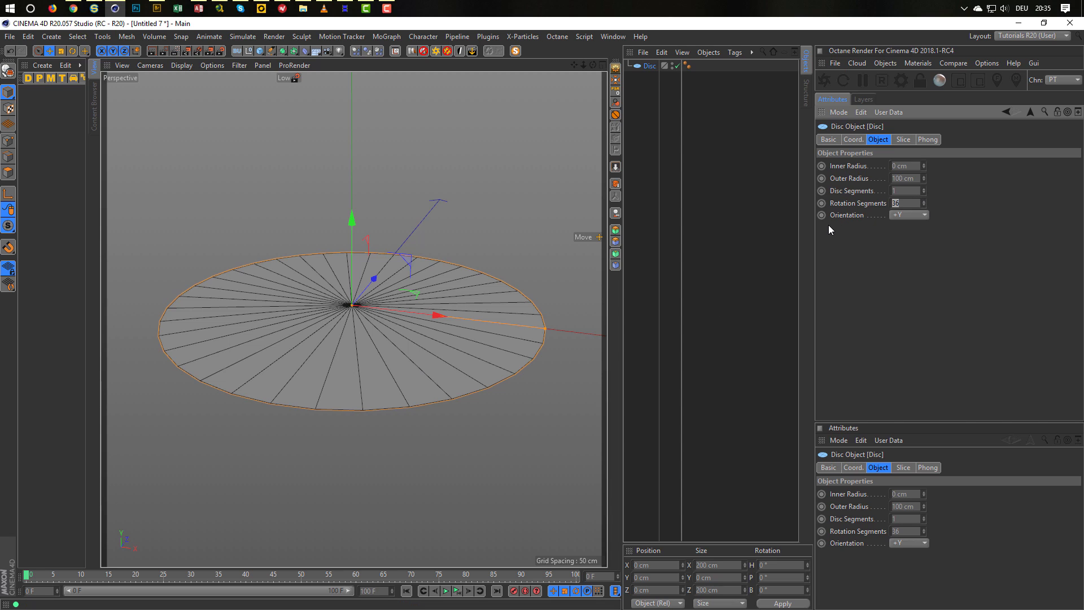
{"action": "type", "text": "24"}
{"action": "key", "text": "Return"}
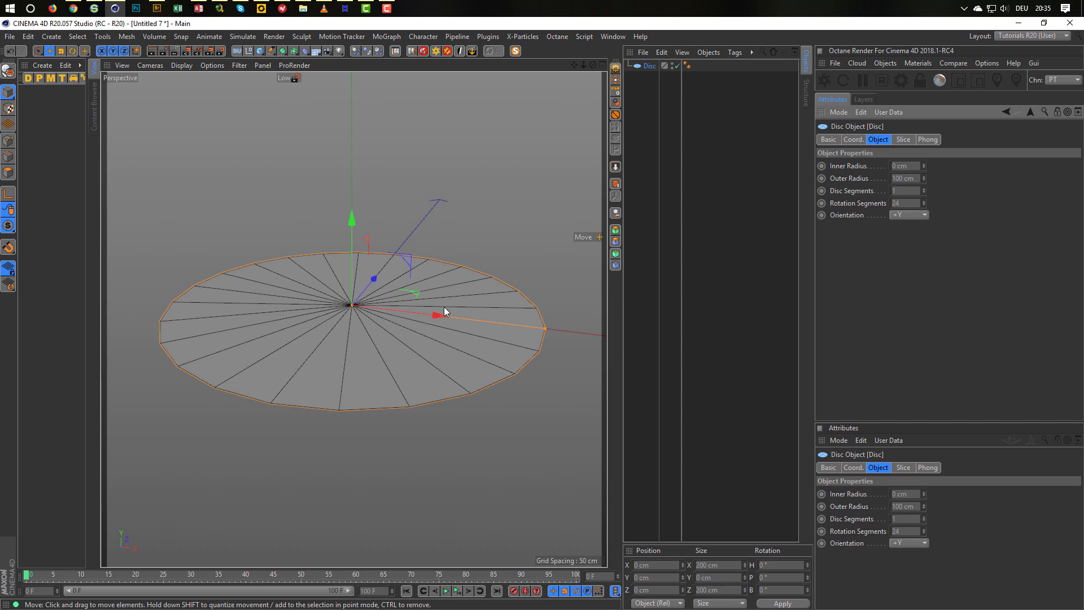
{"action": "mouse_move", "coordinate": [403, 297]}
{"action": "left_mouse_down", "text": "alt"}
{"action": "mouse_move", "coordinate": [416, 294]}
{"action": "mouse_move", "coordinate": [372, 293]}
{"action": "mouse_move", "coordinate": [405, 302]}
{"action": "mouse_move", "coordinate": [392, 307]}
{"action": "left_mouse_up", "text": "alt"}
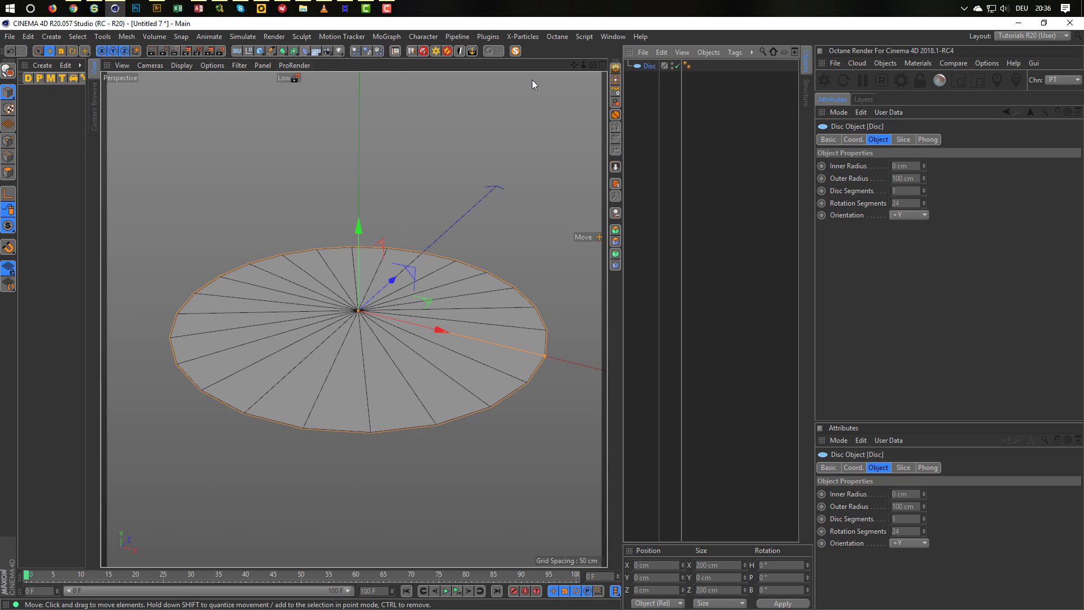
Add a Correction deformer as a child of the disc and loop-select all points along the disc's outer rim.
{"action": "left_click", "coordinate": [305, 51]}
{"action": "left_click", "coordinate": [360, 125], "text": "shift"}
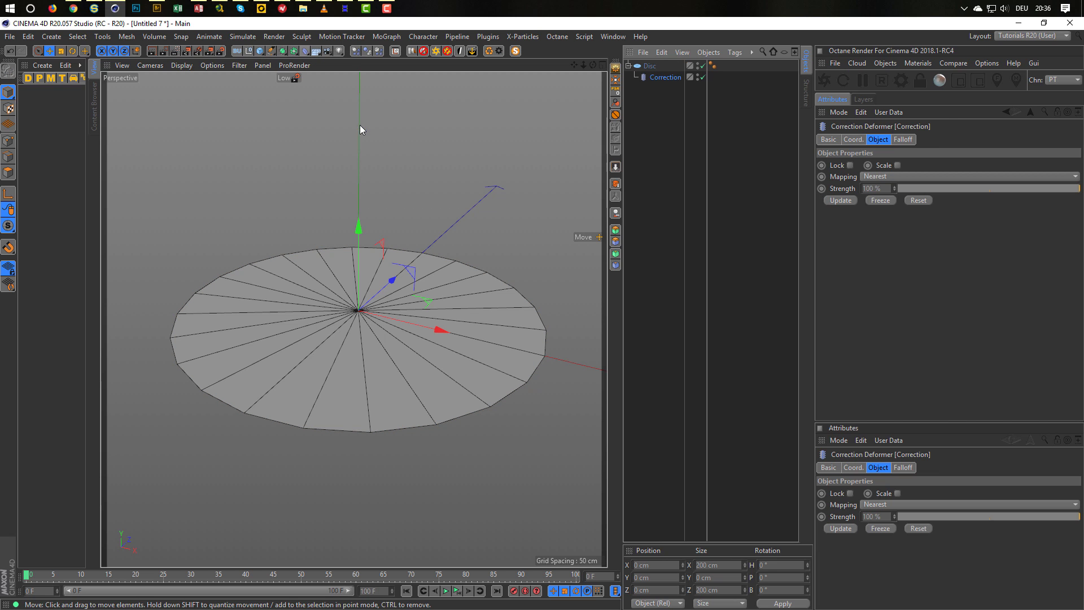
{"action": "left_click", "coordinate": [11, 142]}
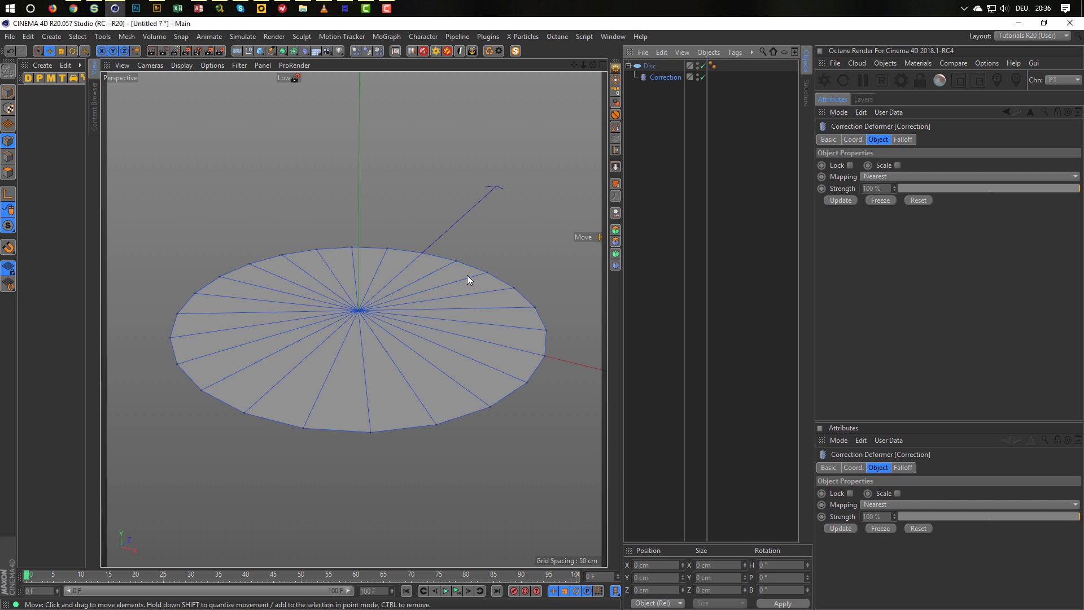
{"action": "right_click", "coordinate": [514, 462]}
{"action": "left_click", "coordinate": [534, 477]}
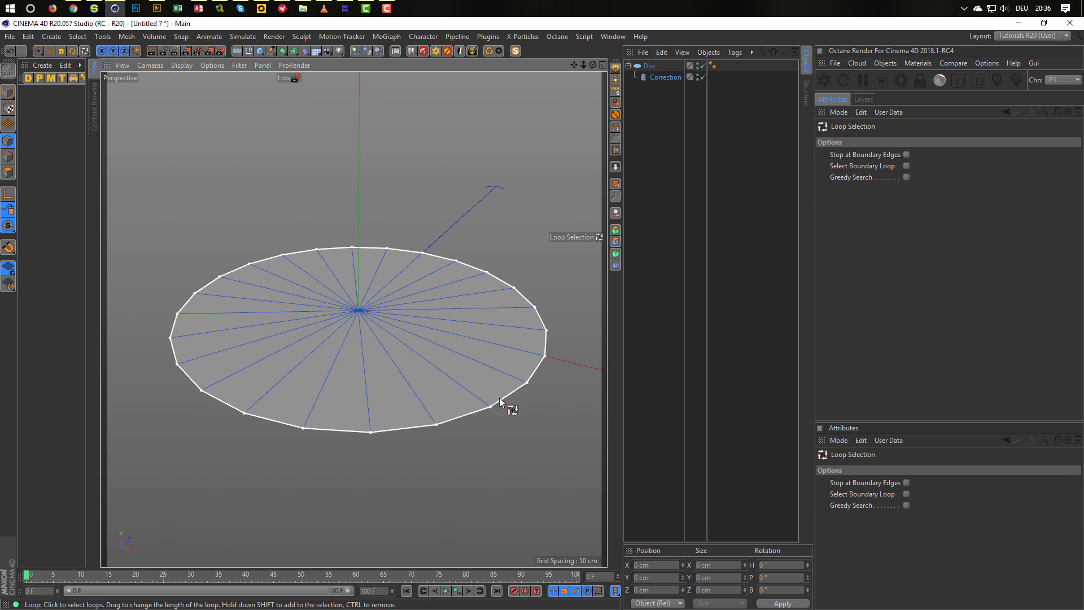
{"action": "left_click", "coordinate": [500, 397]}
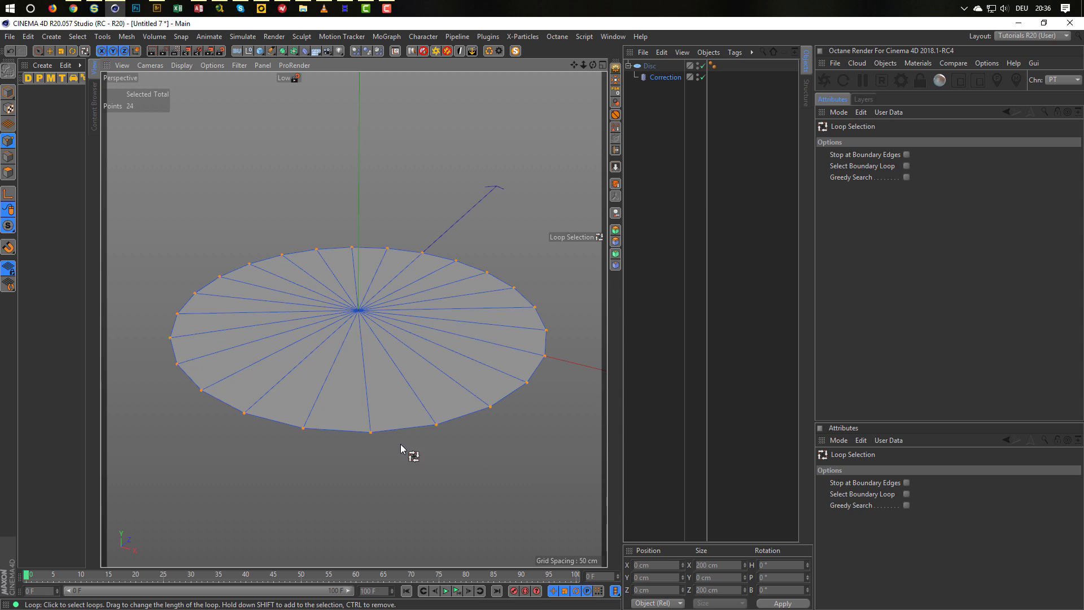
Reduce the rim selection to every second point with the Selections Suppletives alternate selection, using Výběr 1, Mezera 2 and Posun 0.
{"action": "left_click_drag", "start_coordinate": [401, 444], "coordinate": [392, 450], "text": "alt"}
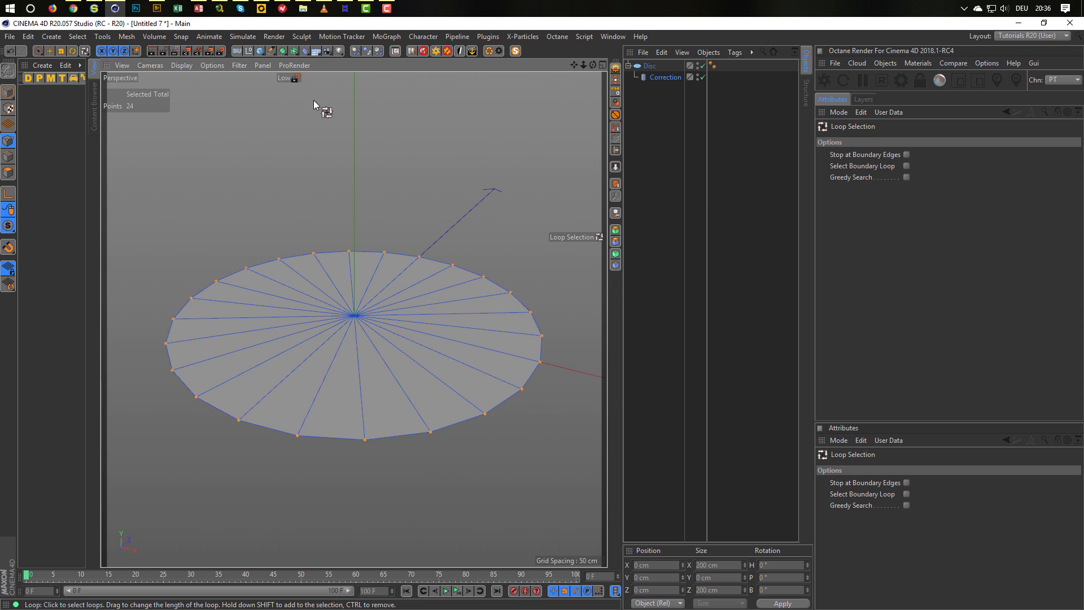
{"action": "left_click", "coordinate": [488, 36]}
{"action": "mouse_move", "coordinate": [510, 136]}
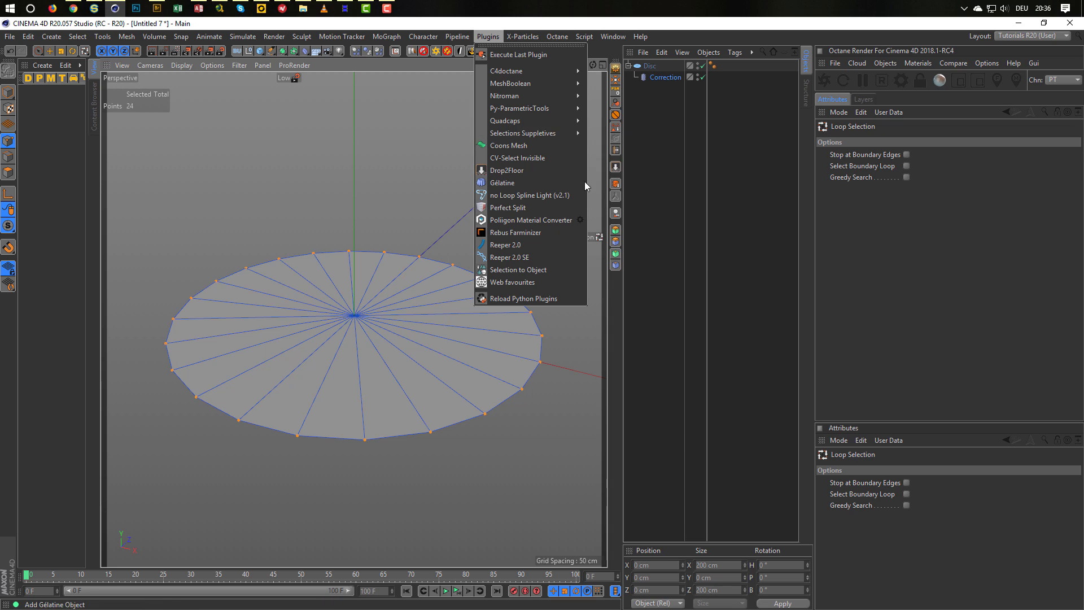
{"action": "mouse_move", "coordinate": [559, 134]}
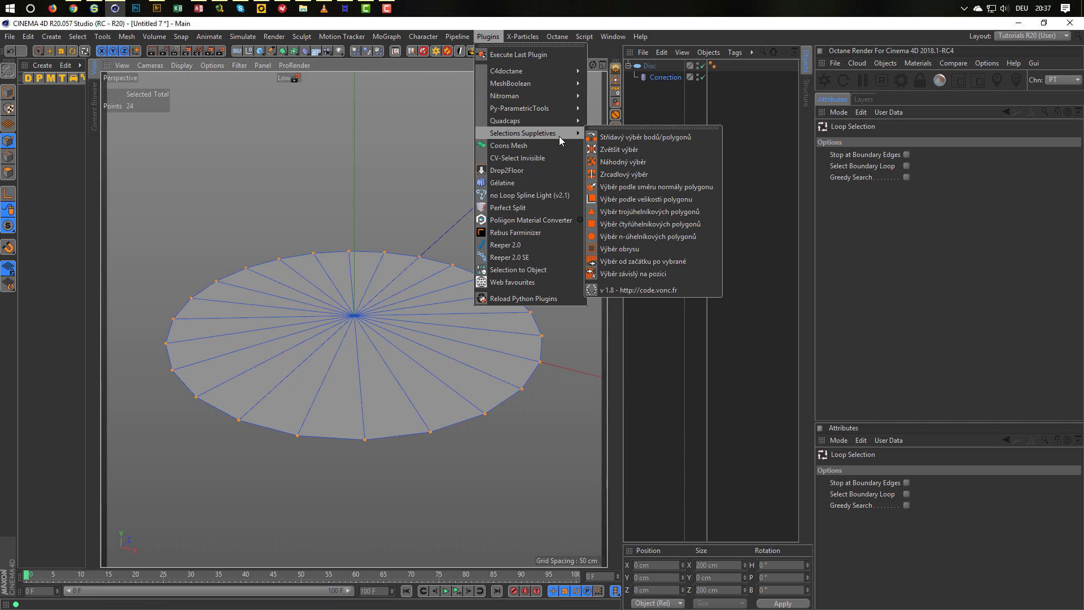
{"action": "left_click", "coordinate": [606, 138]}
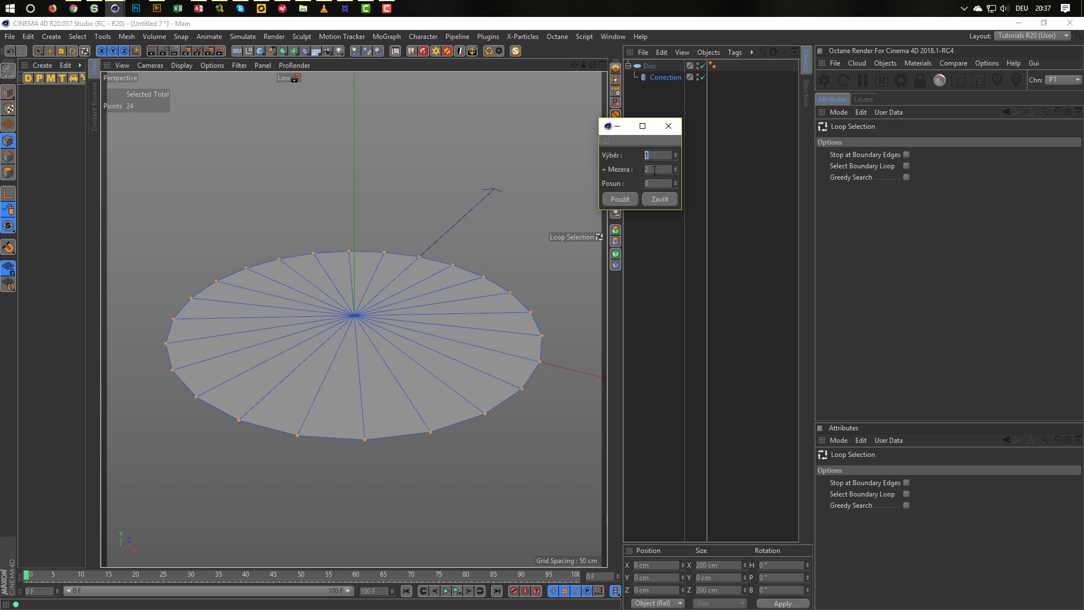
{"action": "left_click", "coordinate": [621, 200]}
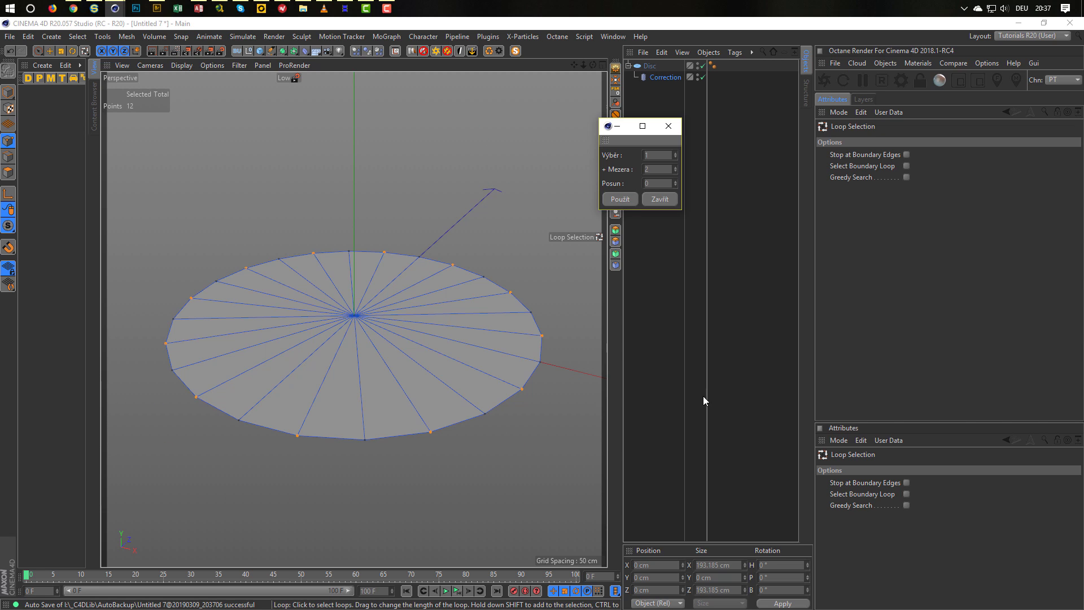
{"action": "left_click", "coordinate": [670, 128]}
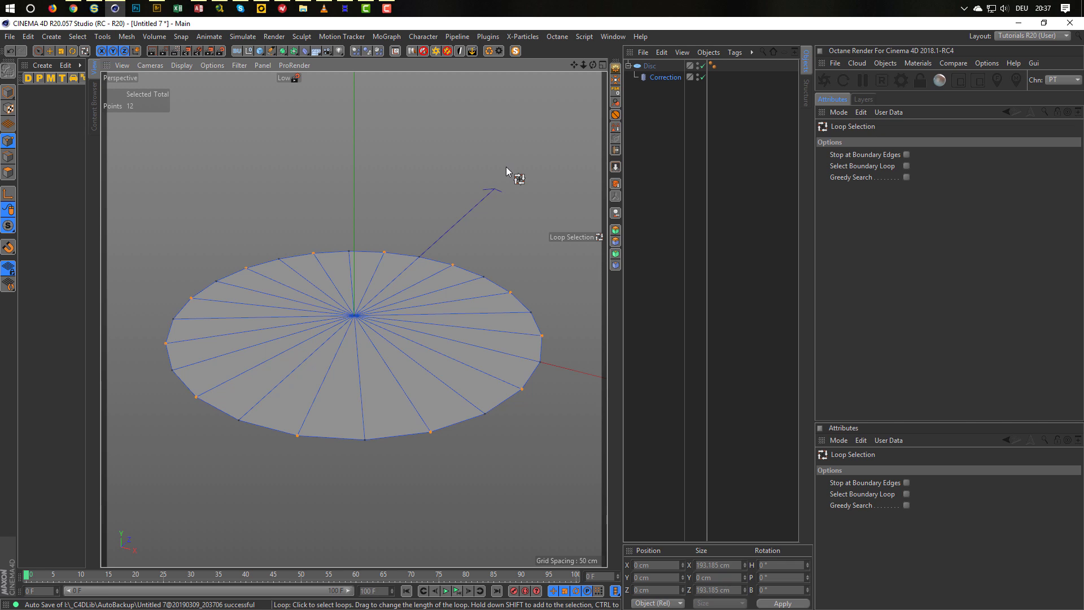
Store the alternating rim points in a Point Selection tag on the Correction deformer.
{"action": "left_click_drag", "start_coordinate": [490, 212], "coordinate": [464, 212], "text": "alt"}
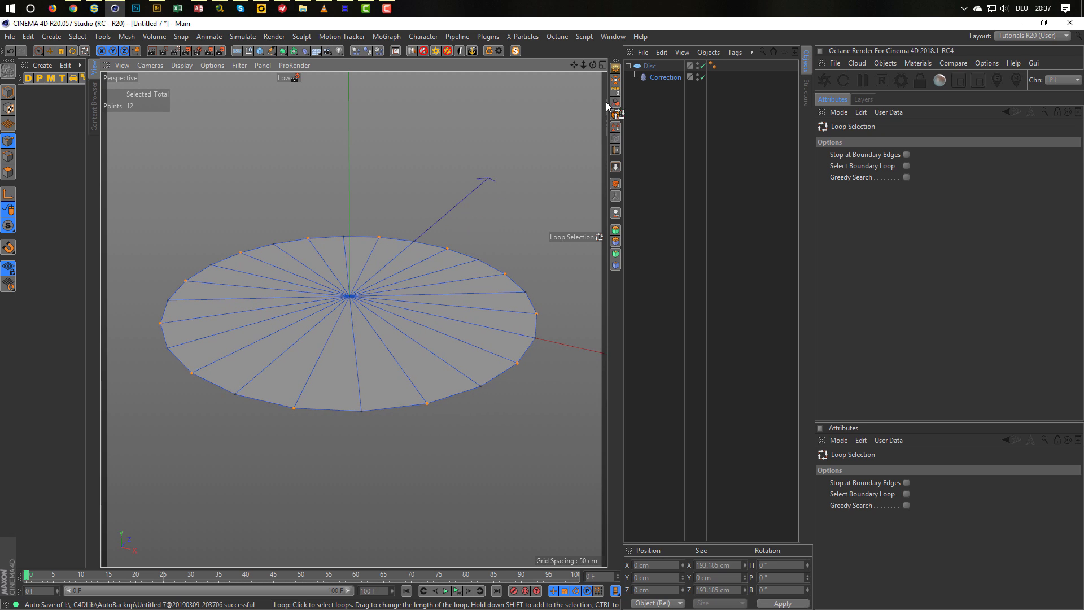
{"action": "left_click", "coordinate": [616, 129]}
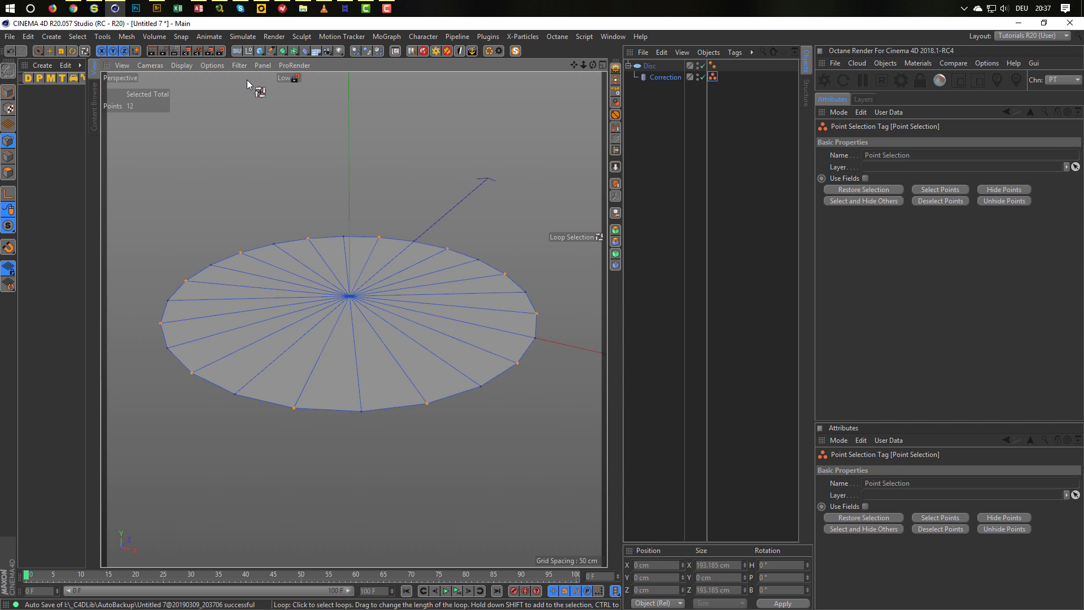
{"action": "left_click", "coordinate": [73, 36]}
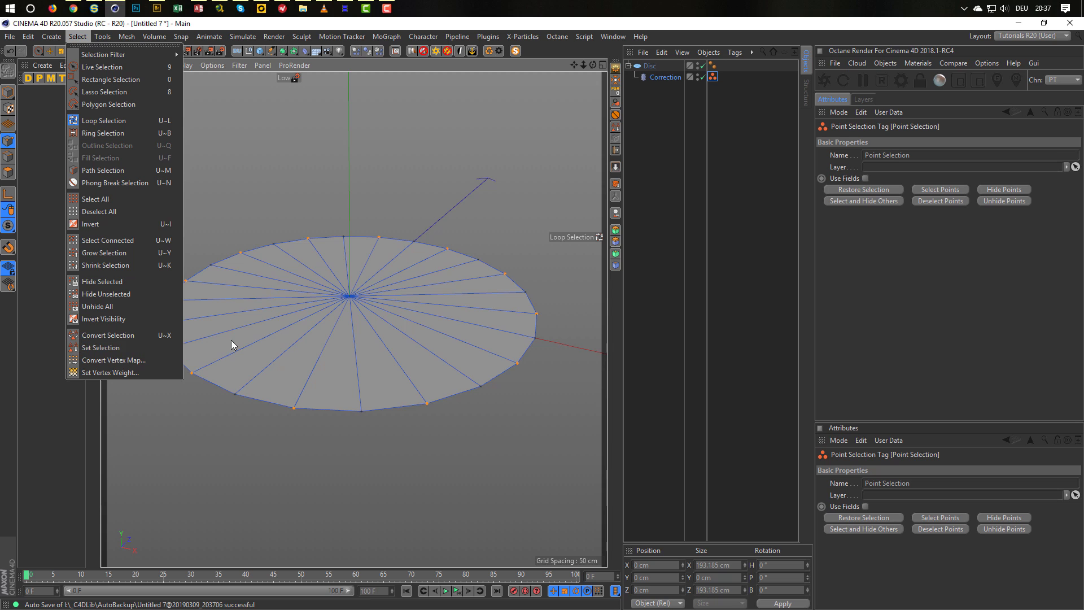
{"action": "left_click", "coordinate": [578, 48]}
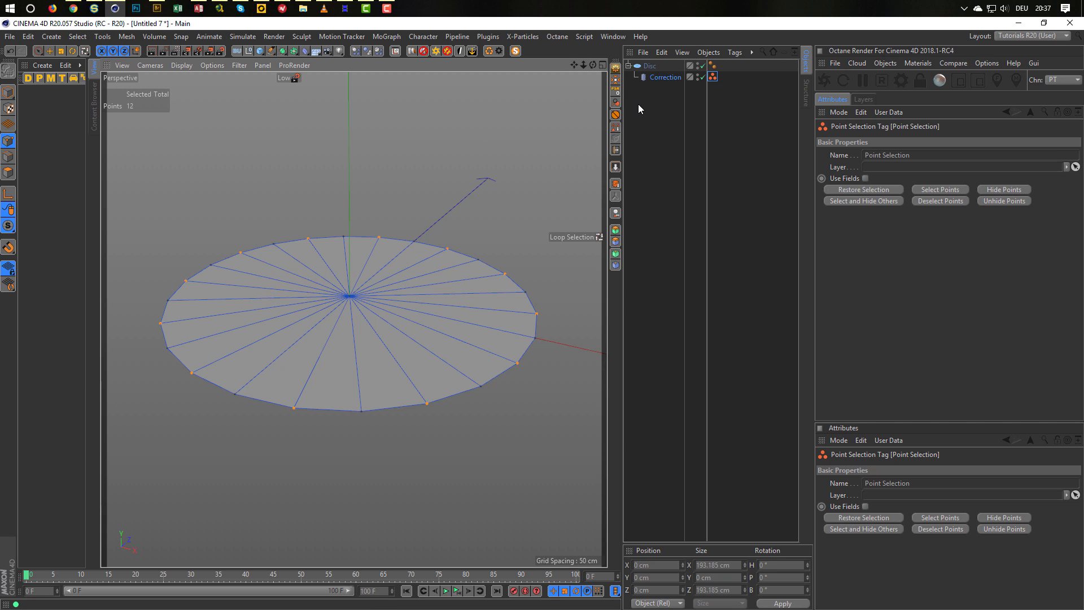
Return to Model mode and add a Displacer deformer under the disc, below the Correction deformer.
{"action": "left_click", "coordinate": [8, 92]}
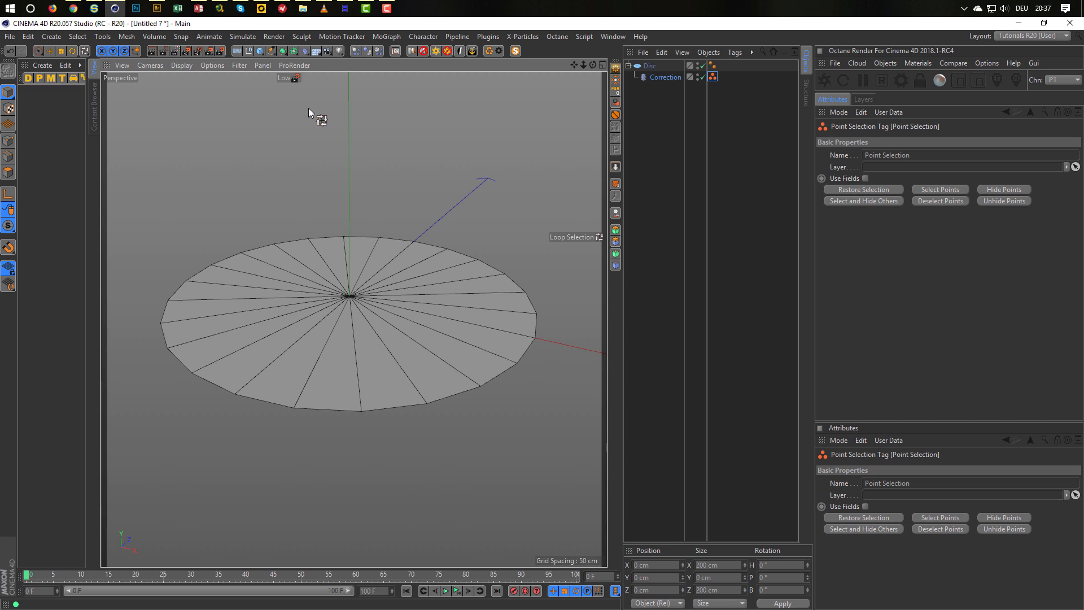
{"action": "left_click", "coordinate": [305, 52]}
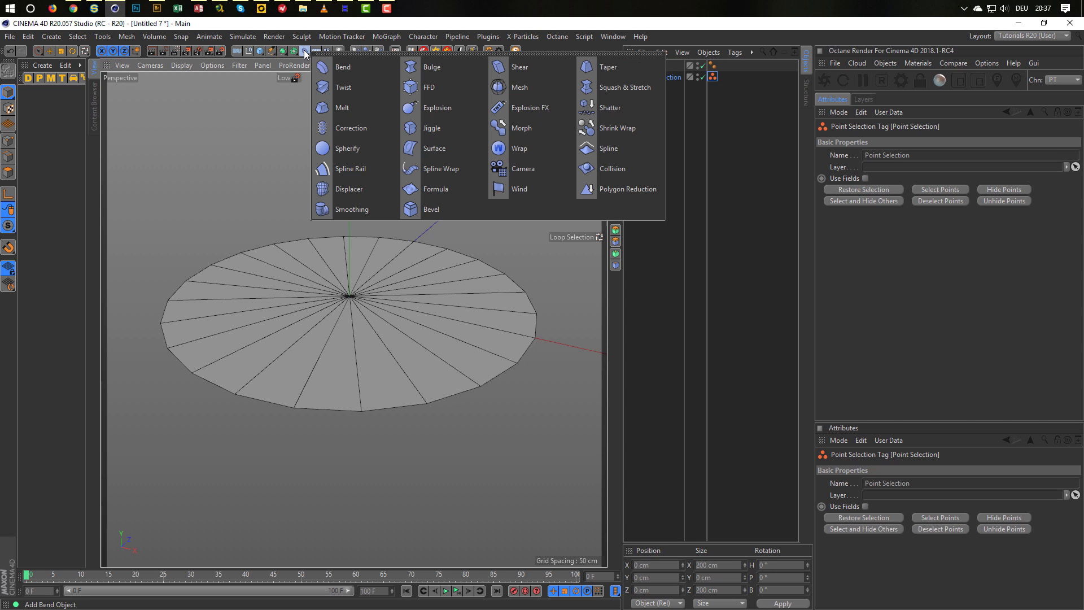
{"action": "left_click", "coordinate": [333, 189]}
{"action": "left_click_drag", "start_coordinate": [665, 93], "coordinate": [659, 97]}
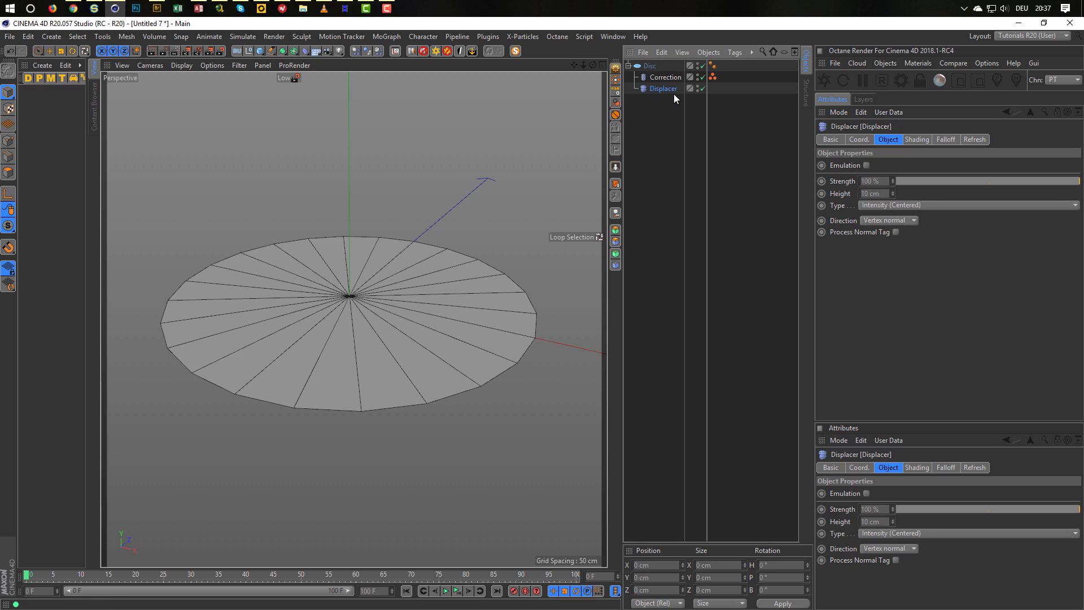
Assign a Color shader to the Displacer and set its height to 30 cm.
{"action": "left_click", "coordinate": [915, 140]}
{"action": "left_click", "coordinate": [857, 177]}
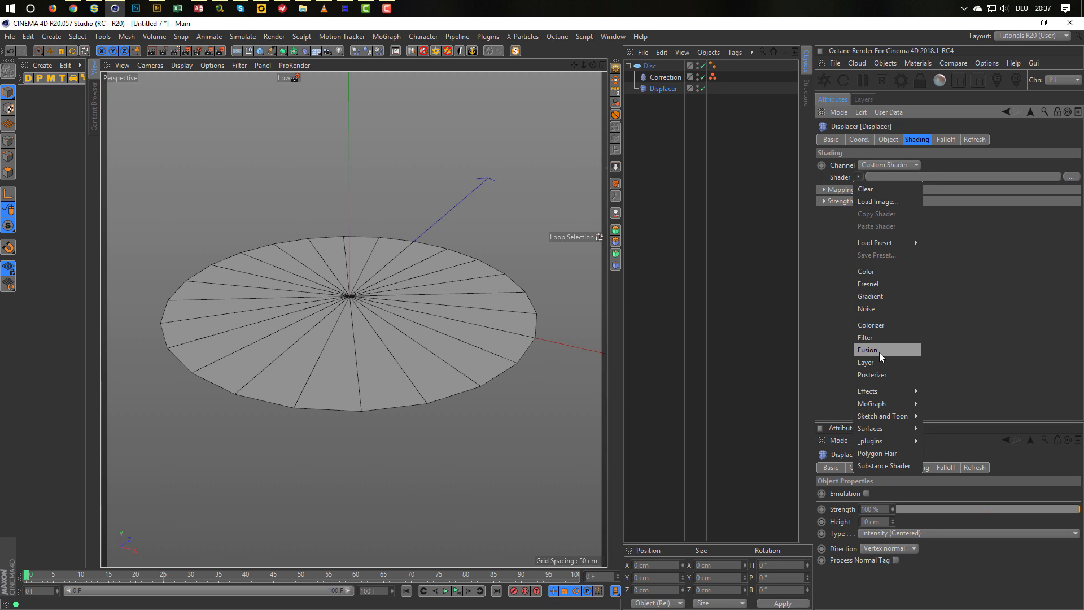
{"action": "left_click", "coordinate": [891, 271]}
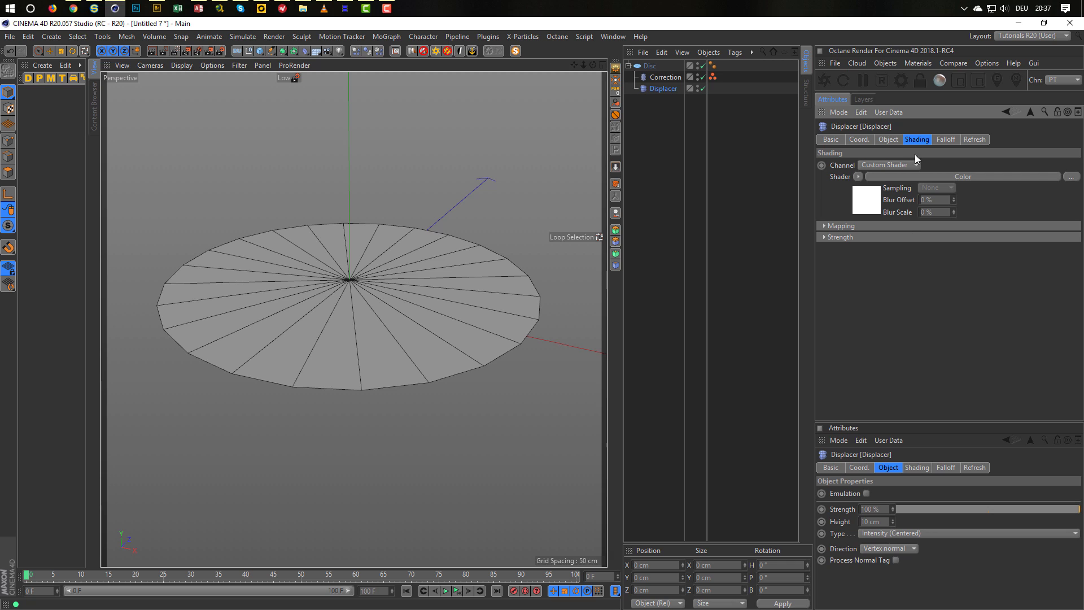
{"action": "left_click", "coordinate": [887, 138]}
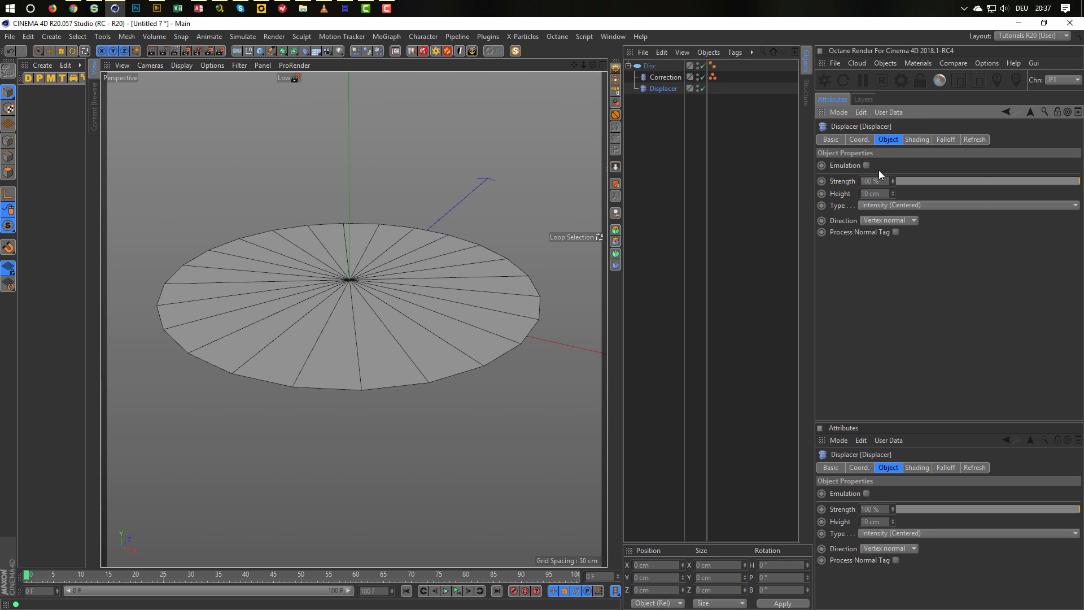
{"action": "type", "text": "30"}
{"action": "key", "text": "Return"}
Toggle the Displacer off and on repeatedly to examine its effect on the disc, leaving it enabled.
{"action": "left_click", "coordinate": [703, 88]}
{"action": "left_click", "coordinate": [702, 88]}
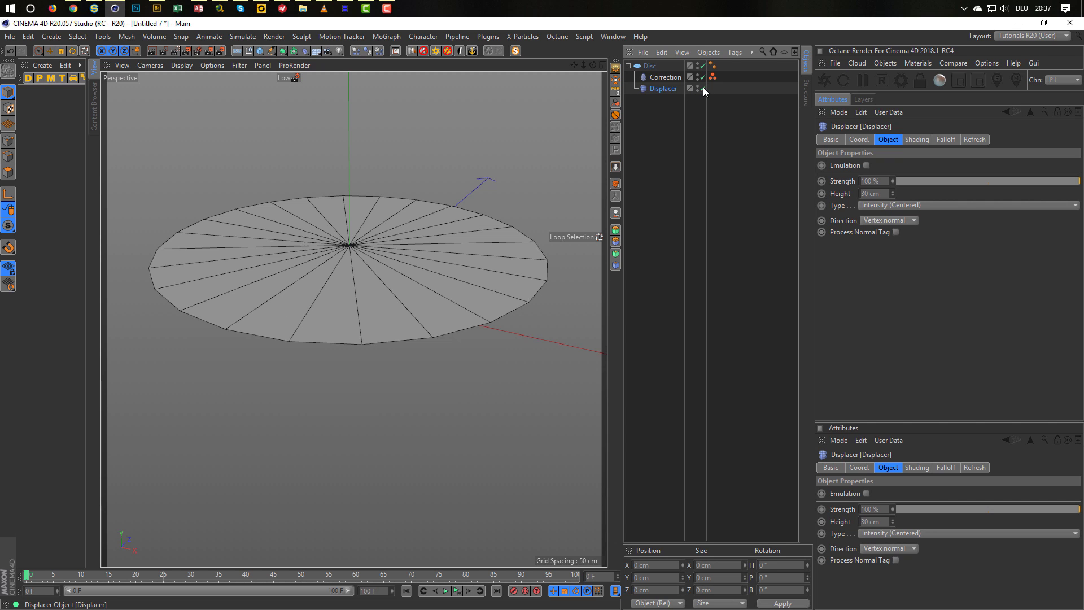
{"action": "left_click", "coordinate": [702, 88]}
{"action": "left_click", "coordinate": [703, 88]}
{"action": "left_click", "coordinate": [702, 88]}
{"action": "left_click", "coordinate": [702, 88]}
{"action": "left_click", "coordinate": [702, 88]}
{"action": "left_click", "coordinate": [703, 88]}
{"action": "left_click", "coordinate": [702, 88]}
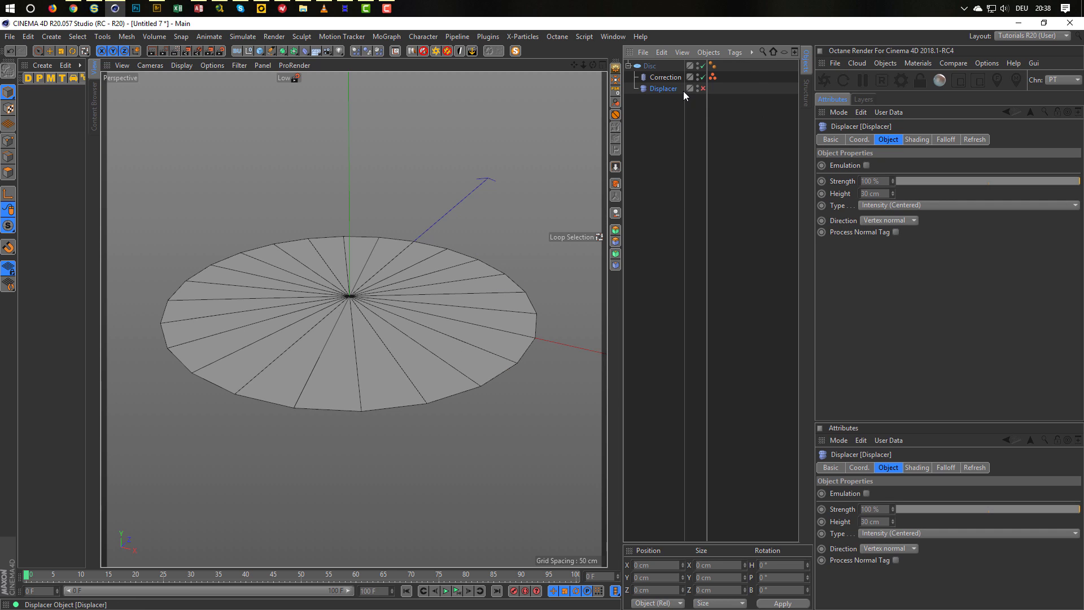
{"action": "left_click", "coordinate": [703, 88]}
Add a Restriction tag to the Displacer.
{"action": "right_click", "coordinate": [664, 88]}
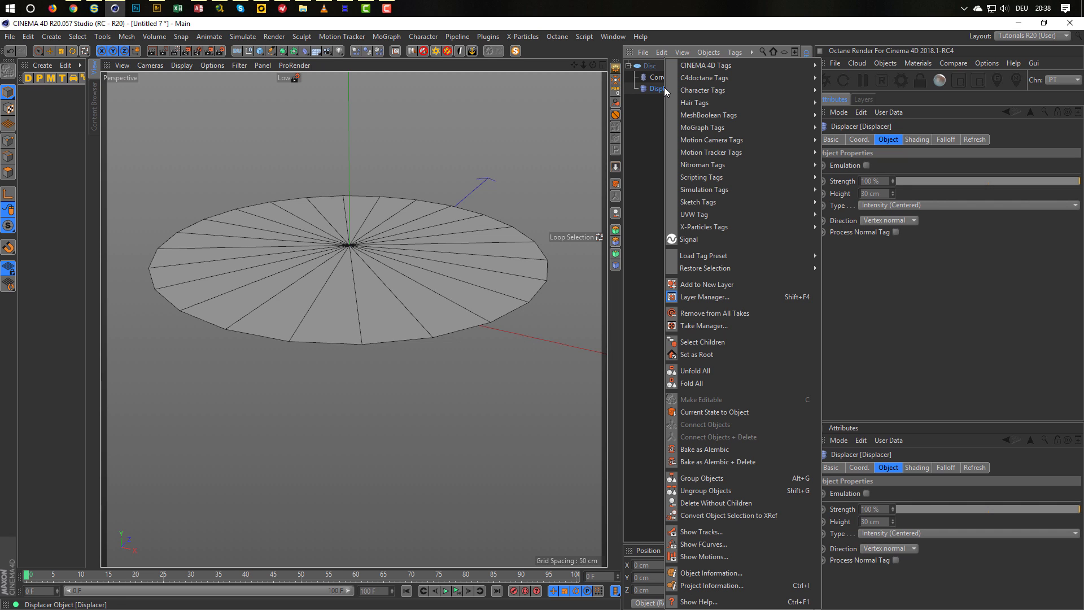
{"action": "mouse_move", "coordinate": [754, 65]}
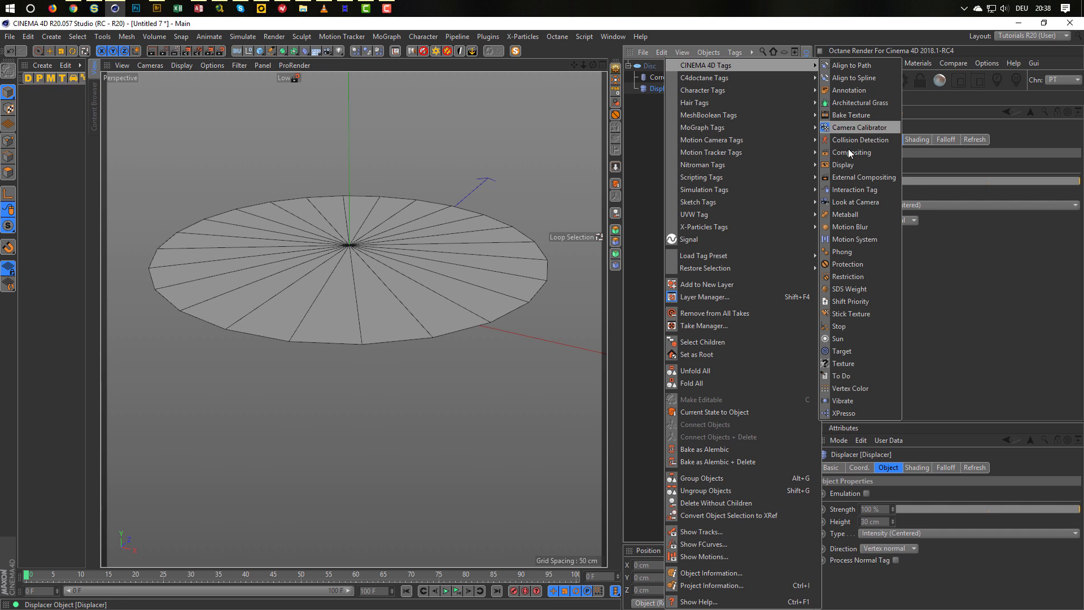
{"action": "left_click", "coordinate": [840, 276]}
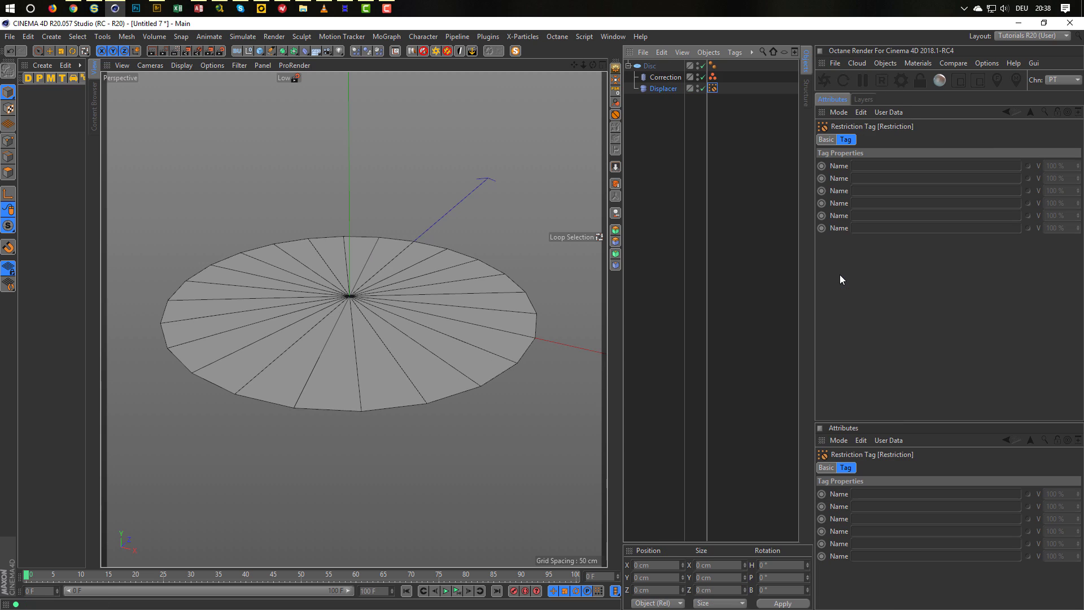
Assign the disc's point selection to the Displacer's Restriction tag so only the alternating rim points are displaced.
{"action": "left_click_drag", "start_coordinate": [737, 80], "coordinate": [860, 168]}
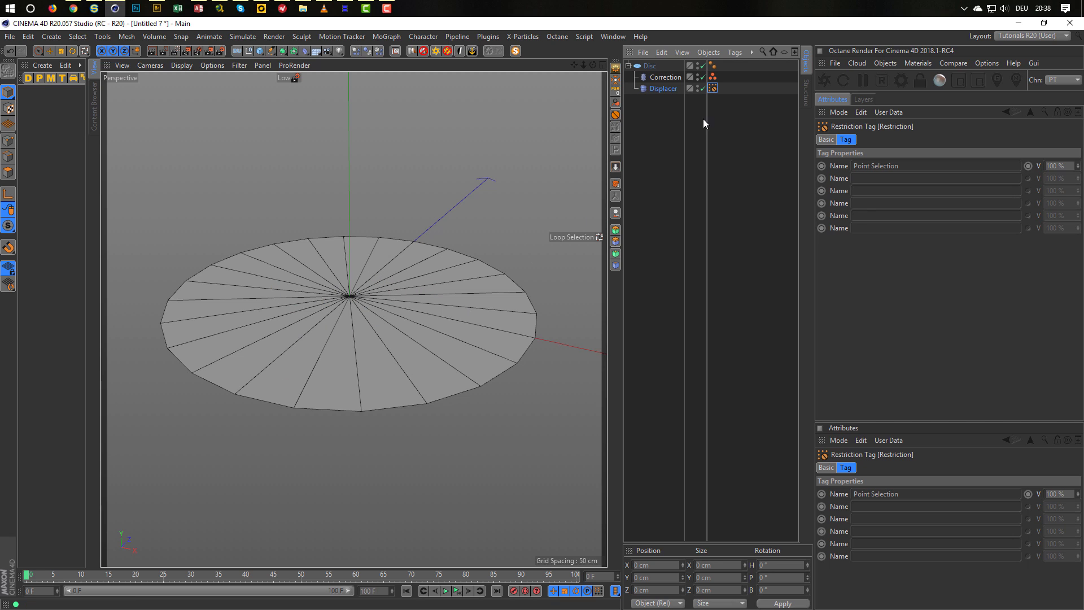
{"action": "left_click_drag", "start_coordinate": [713, 80], "coordinate": [724, 66]}
{"action": "left_click_drag", "start_coordinate": [401, 312], "coordinate": [380, 321], "text": "alt"}
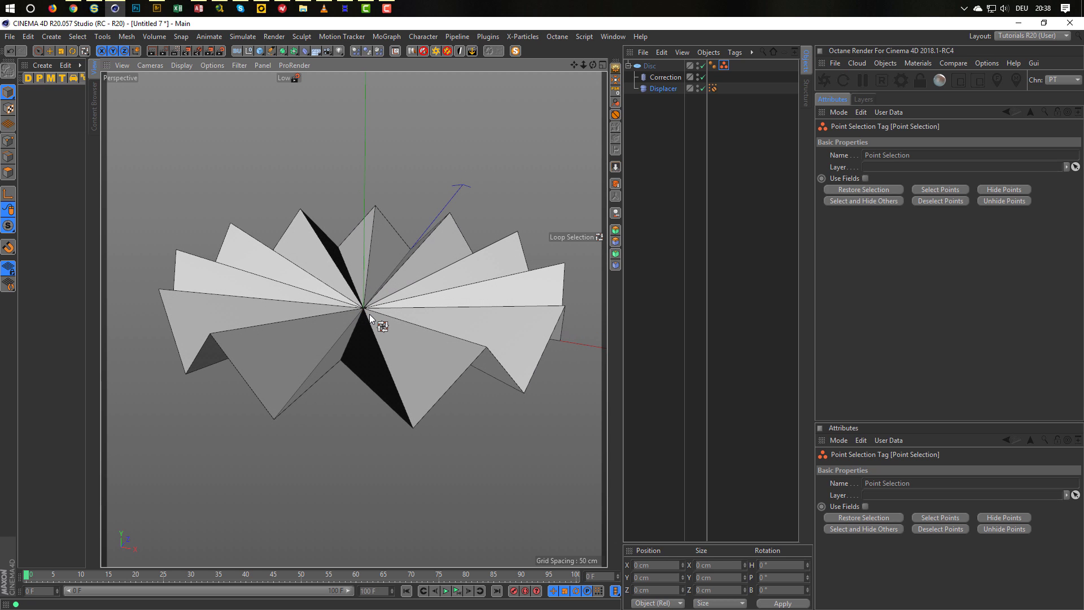
Enable slicing on the disc, try different end angles, and set the slice end angle to 15°.
{"action": "left_click", "coordinate": [652, 66]}
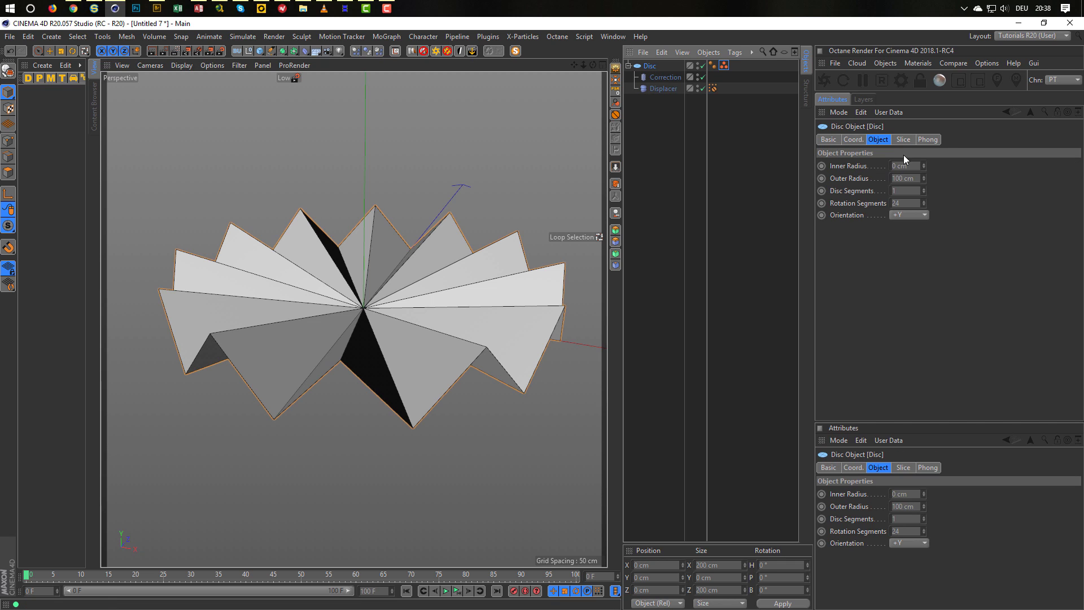
{"action": "left_click", "coordinate": [903, 140]}
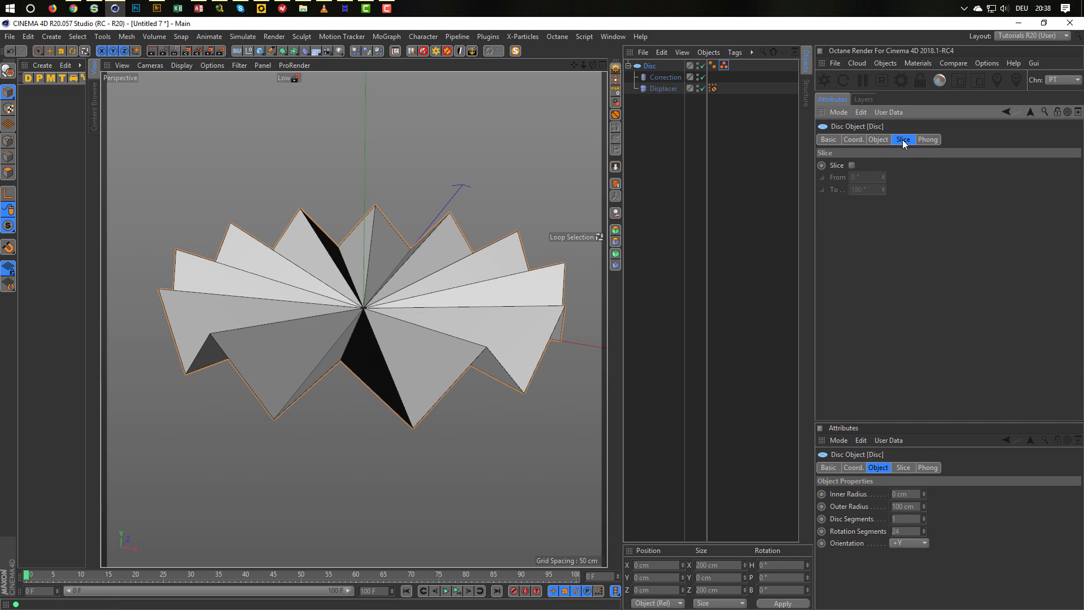
{"action": "left_click", "coordinate": [853, 165]}
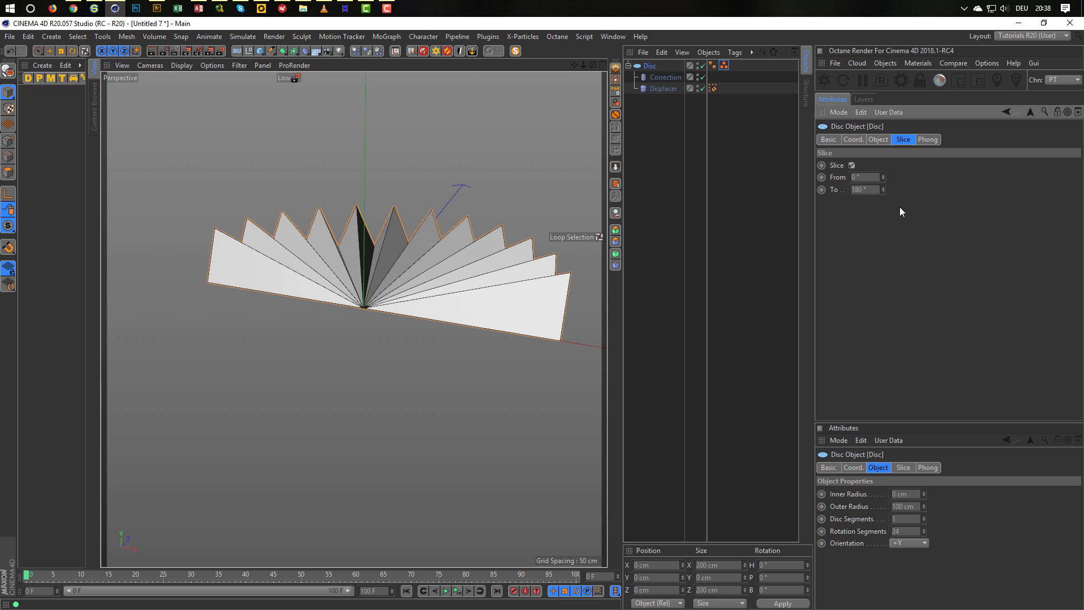
{"action": "left_click_drag", "start_coordinate": [883, 189], "coordinate": [883, 155]}
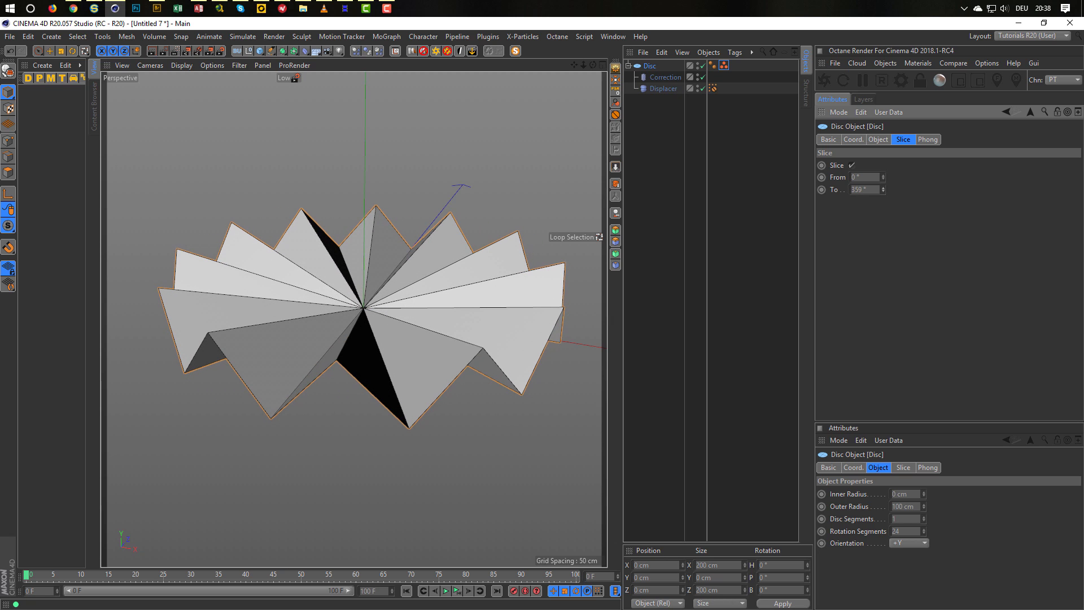
{"action": "left_click_drag", "start_coordinate": [883, 155], "coordinate": [884, 212]}
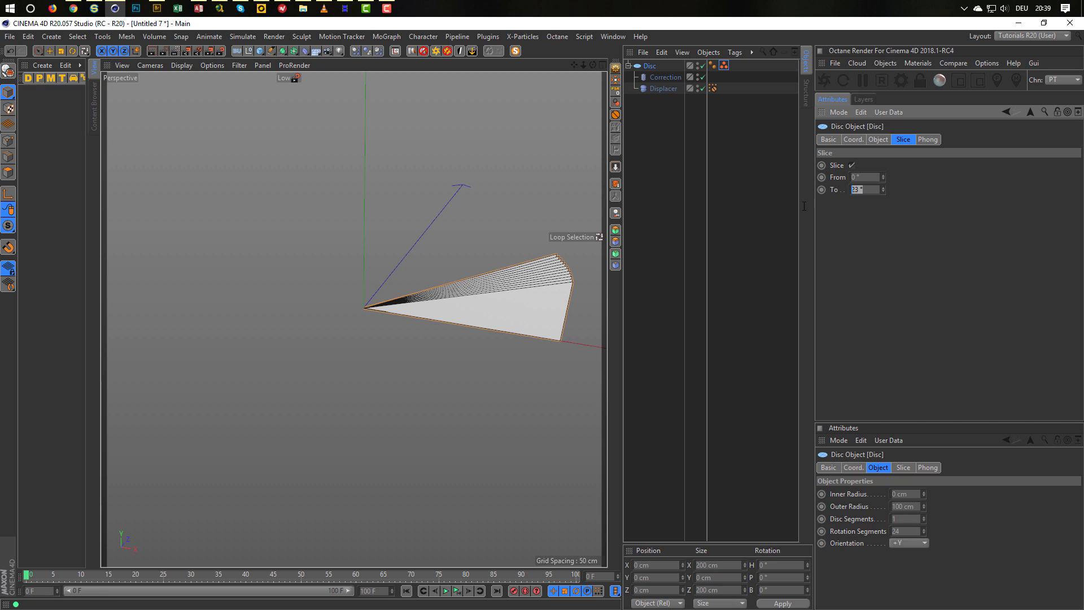
{"action": "type", "text": "15"}
{"action": "key", "text": "Return"}
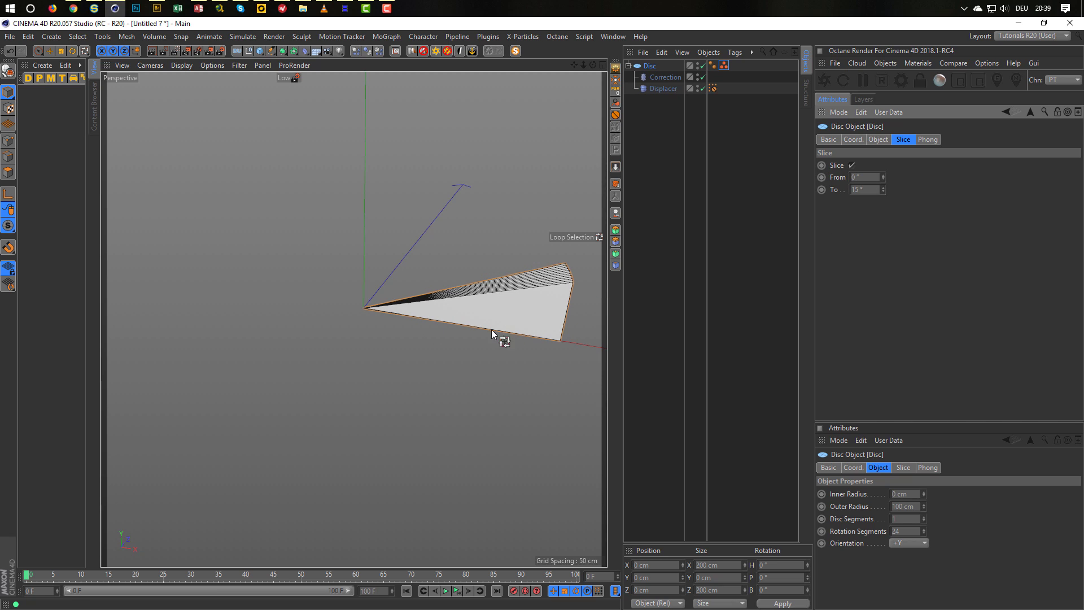
Keyframe the disc's slice end angle and the Displacer's height at frame 0.
{"action": "left_click_drag", "start_coordinate": [436, 295], "coordinate": [332, 333], "text": "alt"}
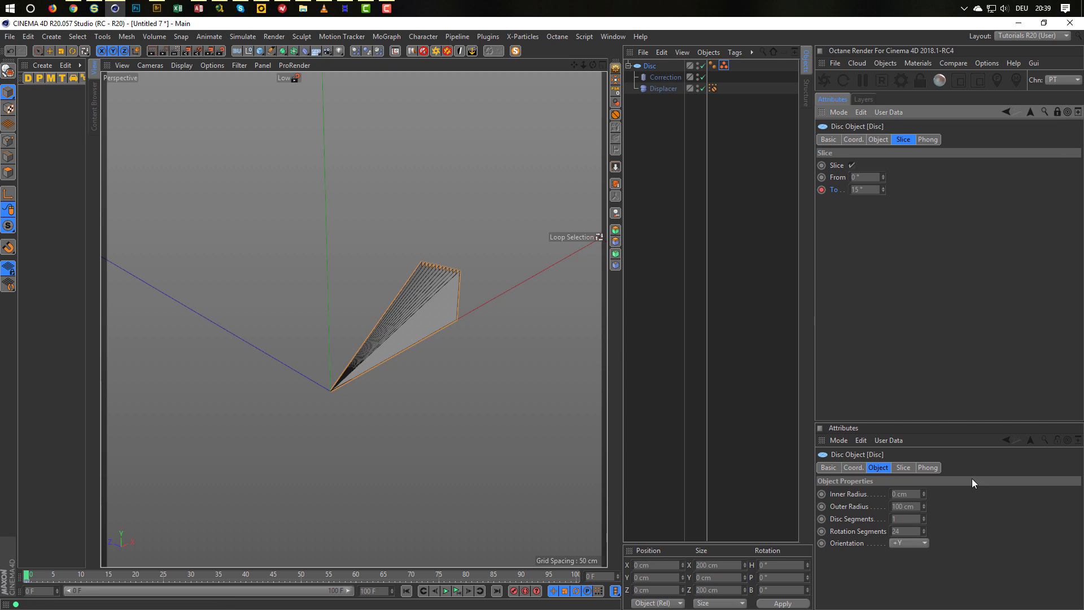
{"action": "left_click_drag", "start_coordinate": [981, 416], "coordinate": [981, 319]}
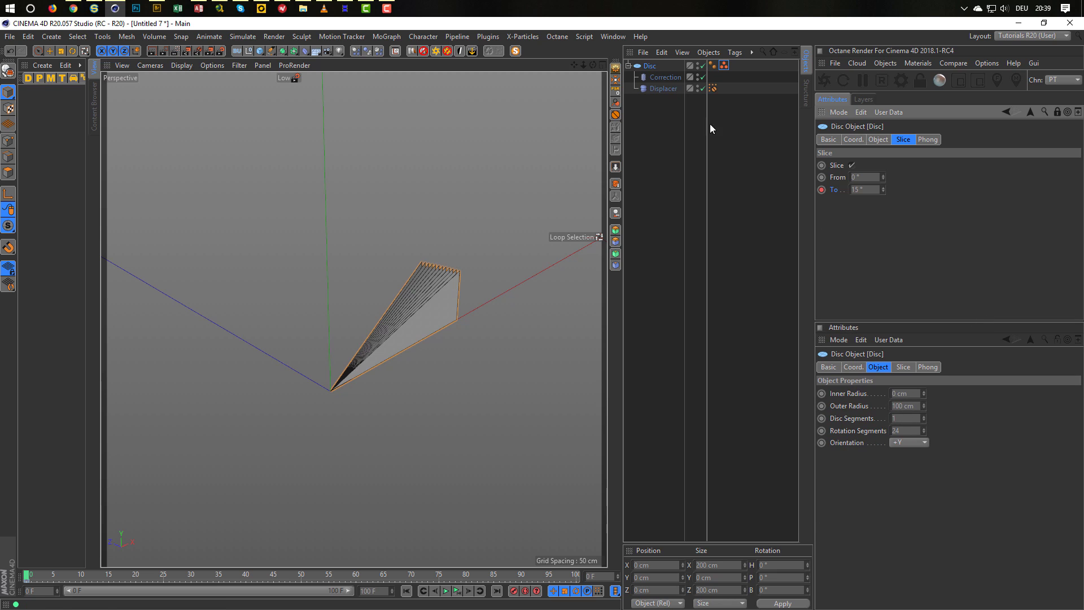
{"action": "left_click", "coordinate": [660, 88]}
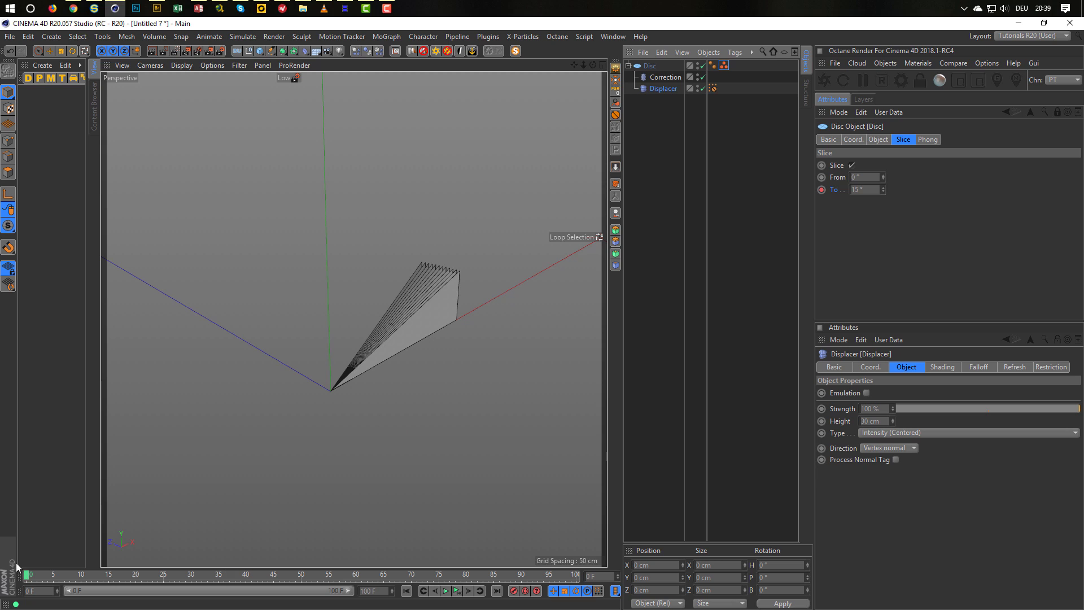
{"action": "left_click", "coordinate": [823, 420]}
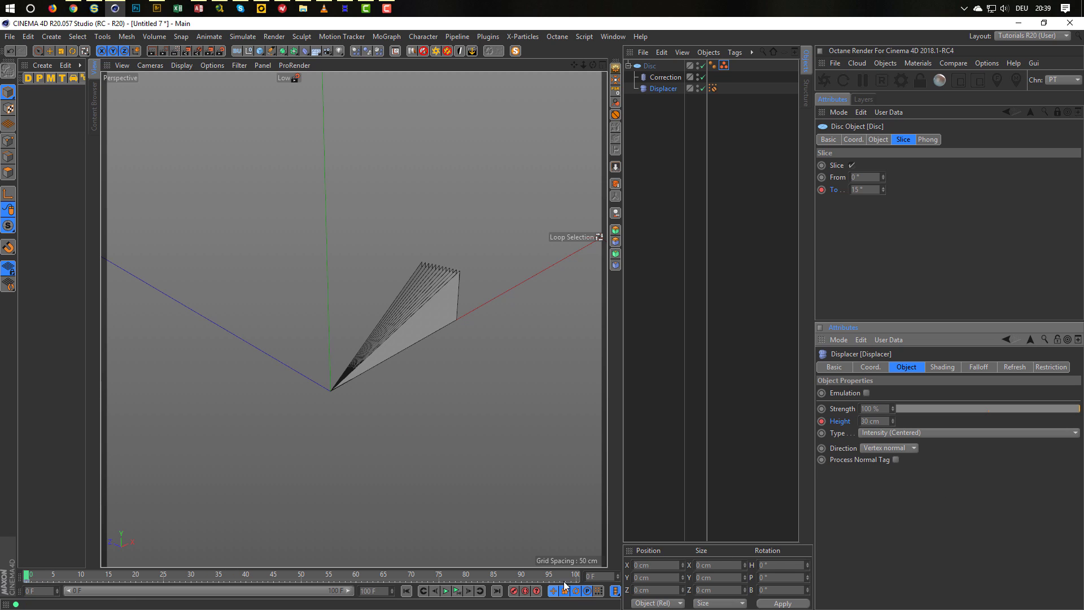
At frame 75, set the disc's slice end angle to 360° and keyframe it.
{"action": "left_click", "coordinate": [603, 577]}
{"action": "type", "text": "75"}
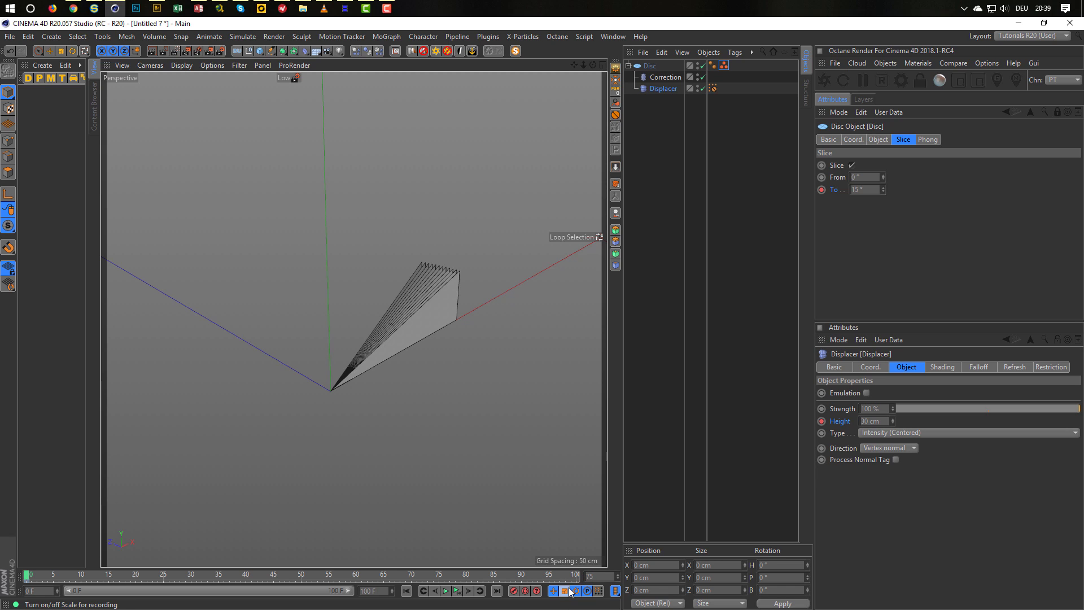
{"action": "key", "text": "Return"}
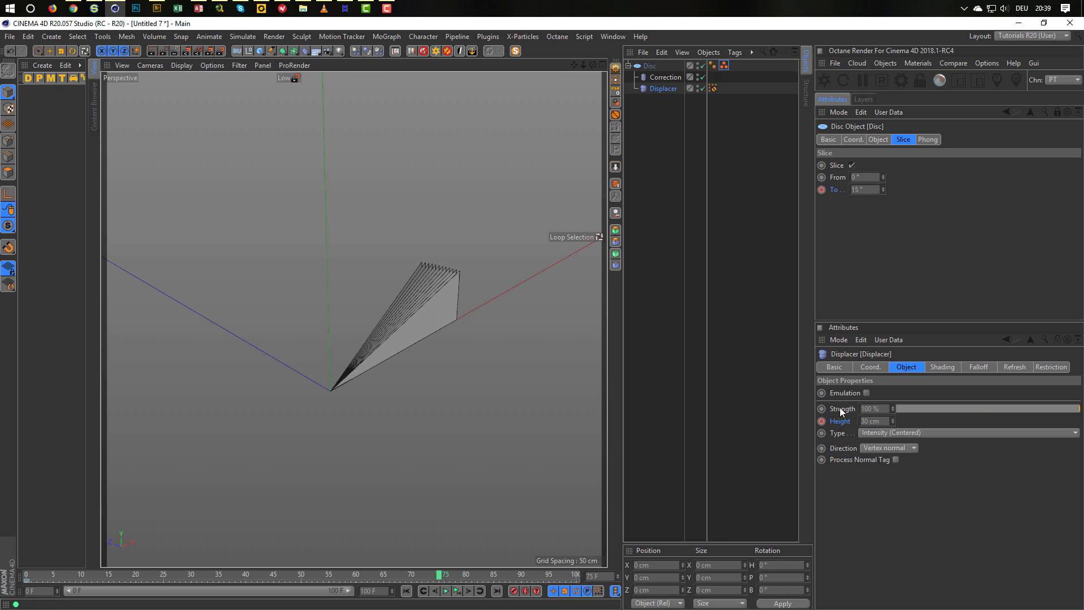
{"action": "left_click", "coordinate": [867, 192]}
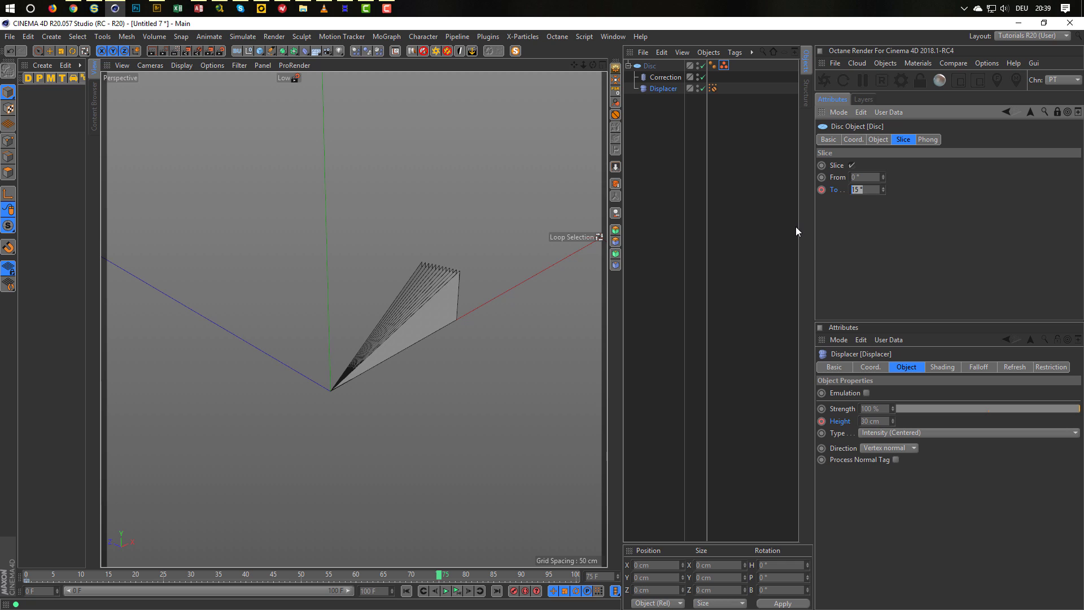
{"action": "type", "text": "360"}
{"action": "key", "text": "Return"}
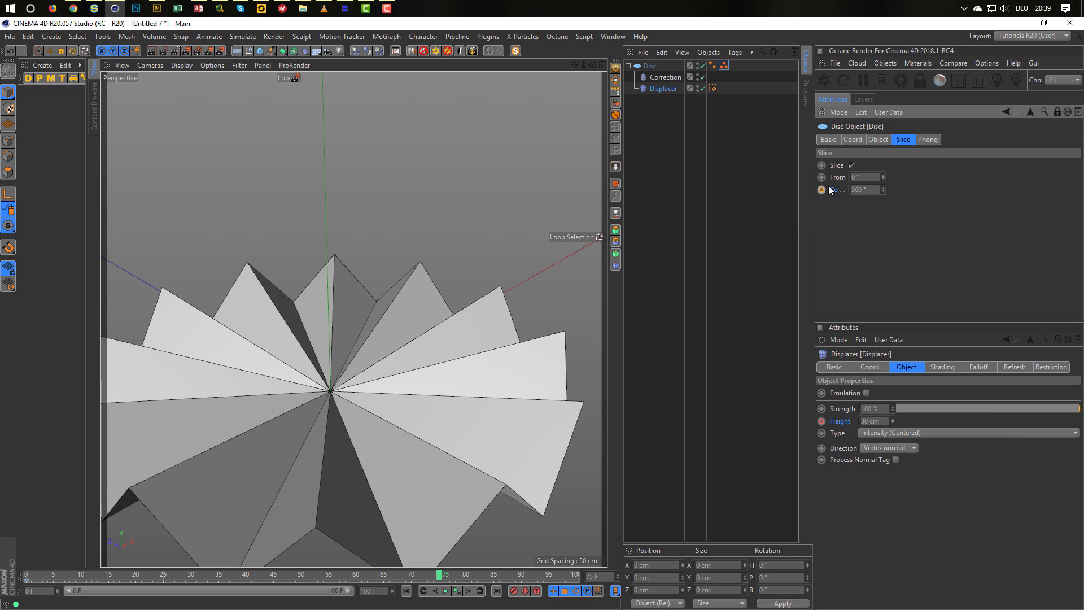
Set the Displacer's height to 0 cm and keyframe it at frame 75.
{"action": "double_click", "coordinate": [884, 421]}
{"action": "type", "text": "0"}
{"action": "key", "text": "Return"}
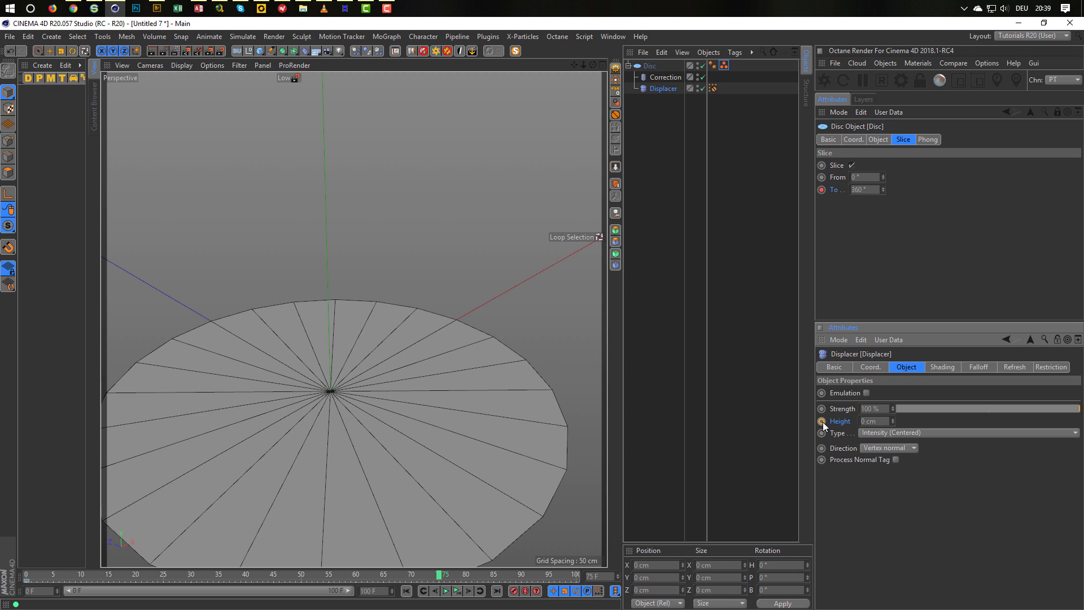
{"action": "left_click", "coordinate": [822, 422]}
{"action": "scroll", "coordinate": [371, 371], "scroll_direction": "down", "scroll_amount": 5}
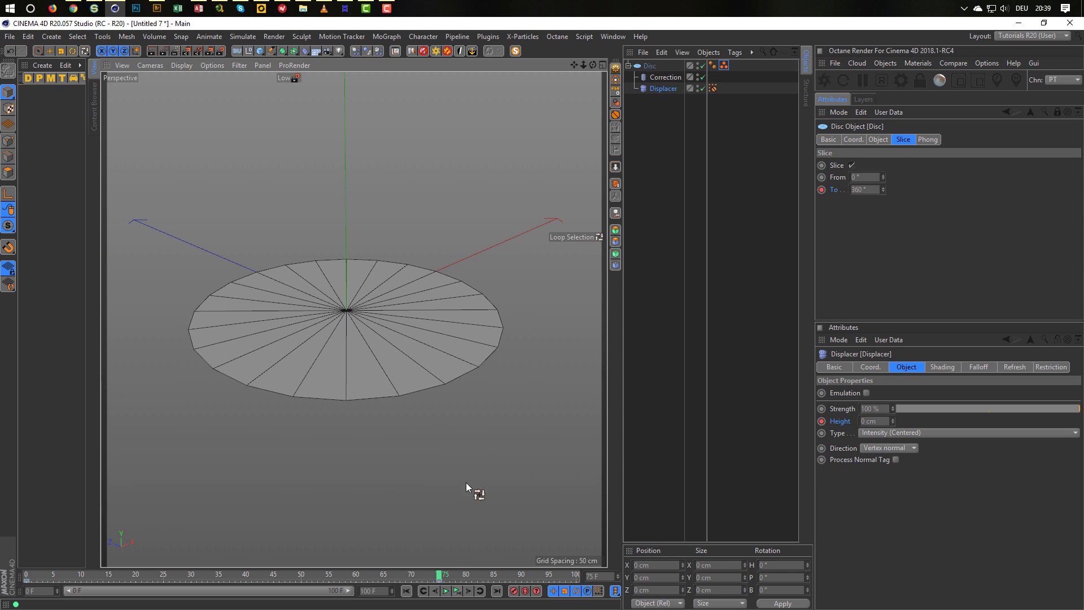
Play the unfolding animation, compare the disc's Phong shading with and without the angle limit, leave the limit off, and return to frame 0.
{"action": "left_click", "coordinate": [458, 591]}
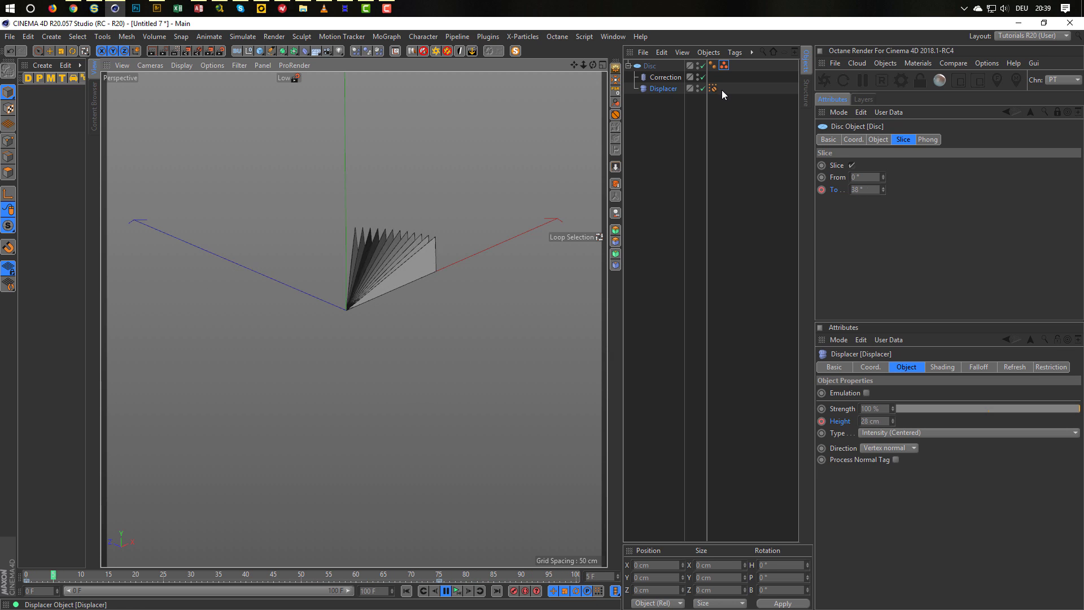
{"action": "left_click", "coordinate": [713, 66]}
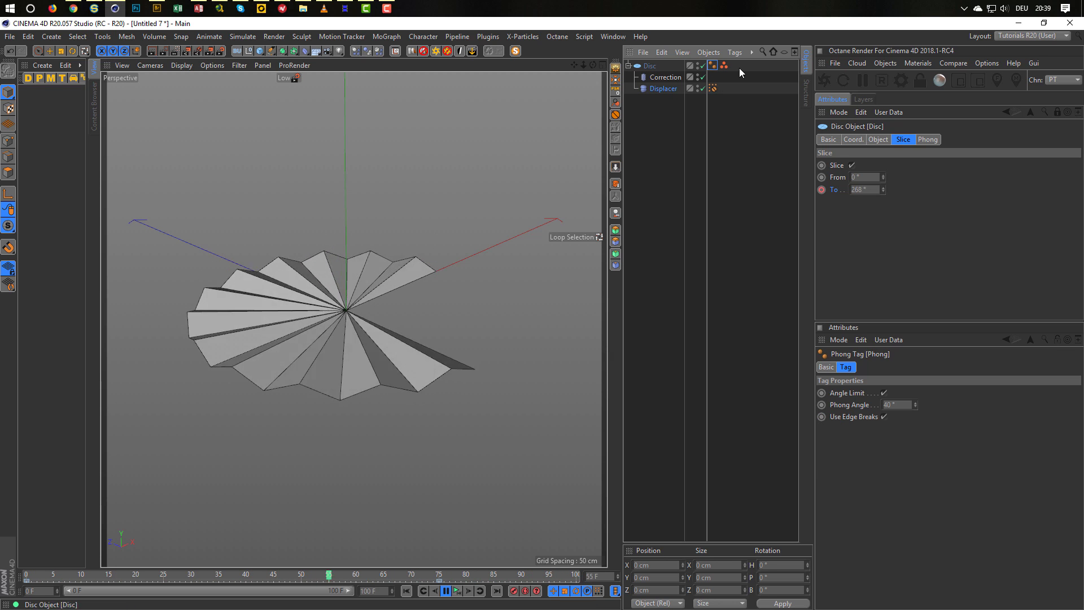
{"action": "left_click", "coordinate": [926, 139]}
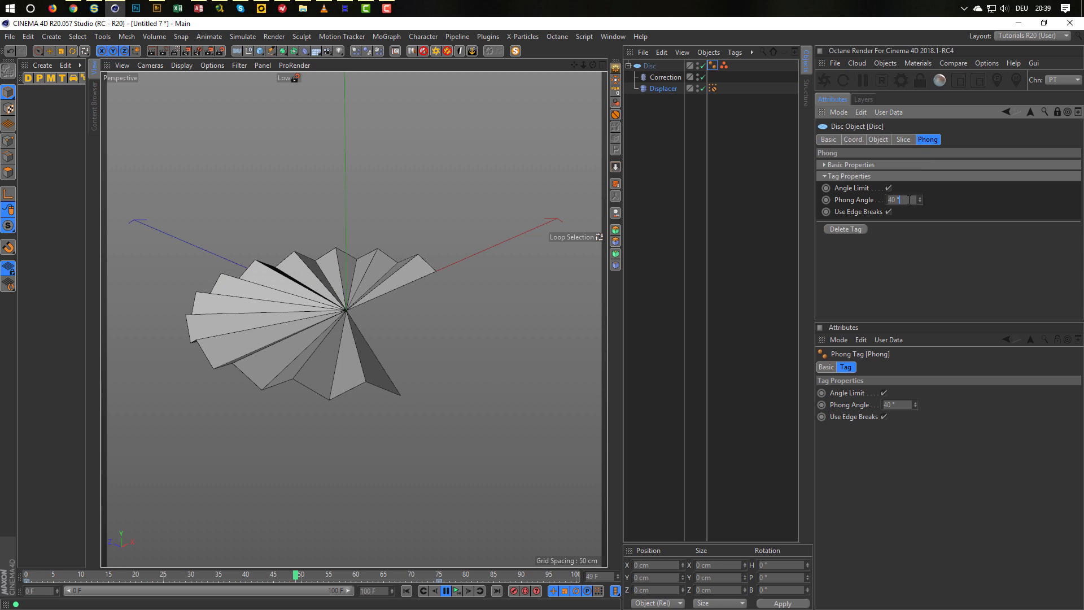
{"action": "left_click", "coordinate": [888, 187]}
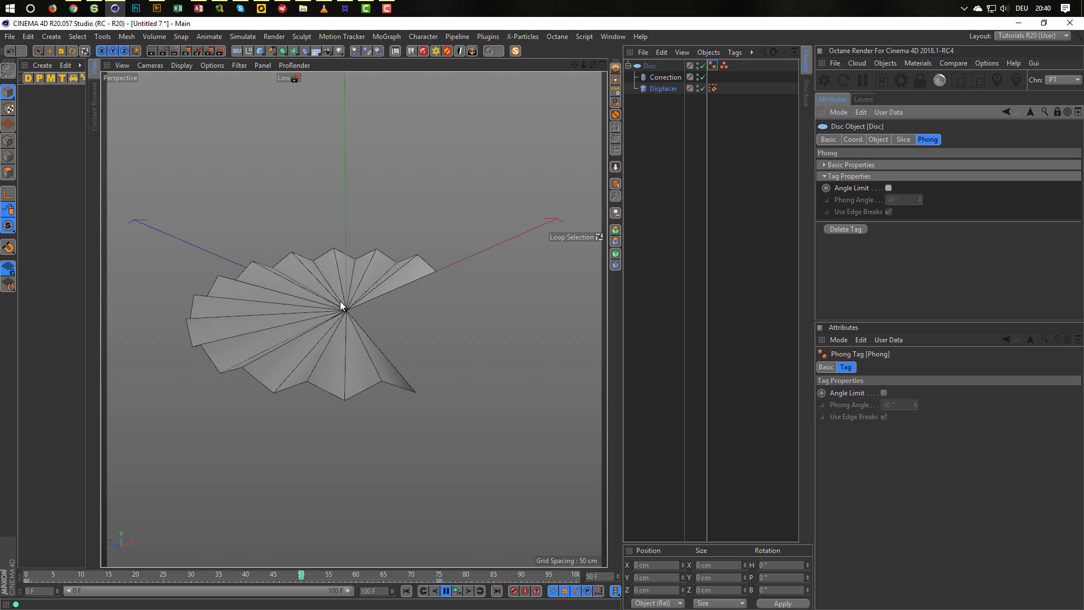
{"action": "left_click", "coordinate": [889, 187]}
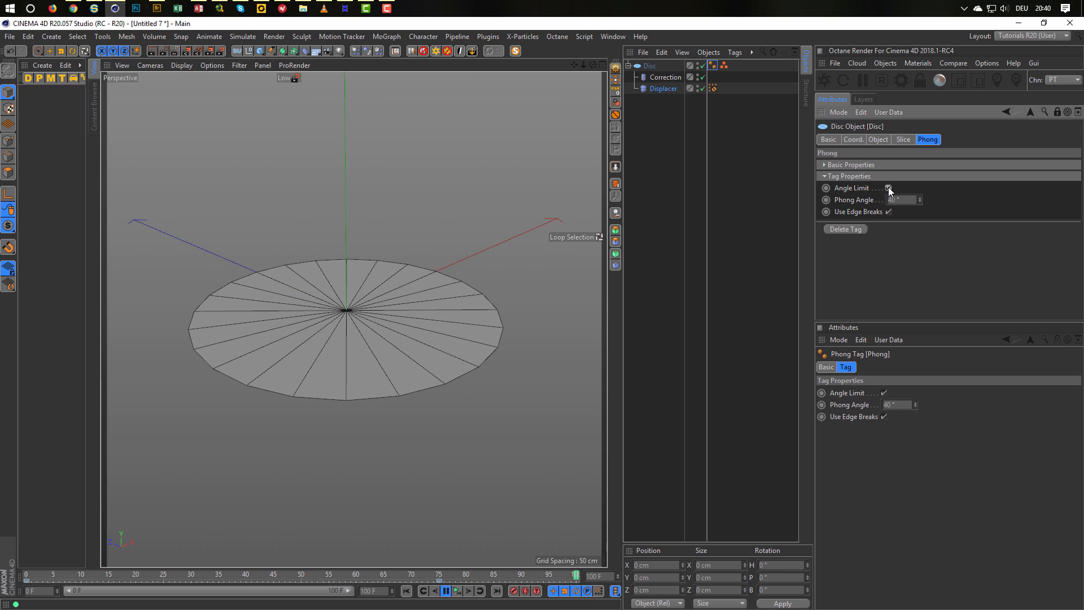
{"action": "left_click", "coordinate": [889, 187]}
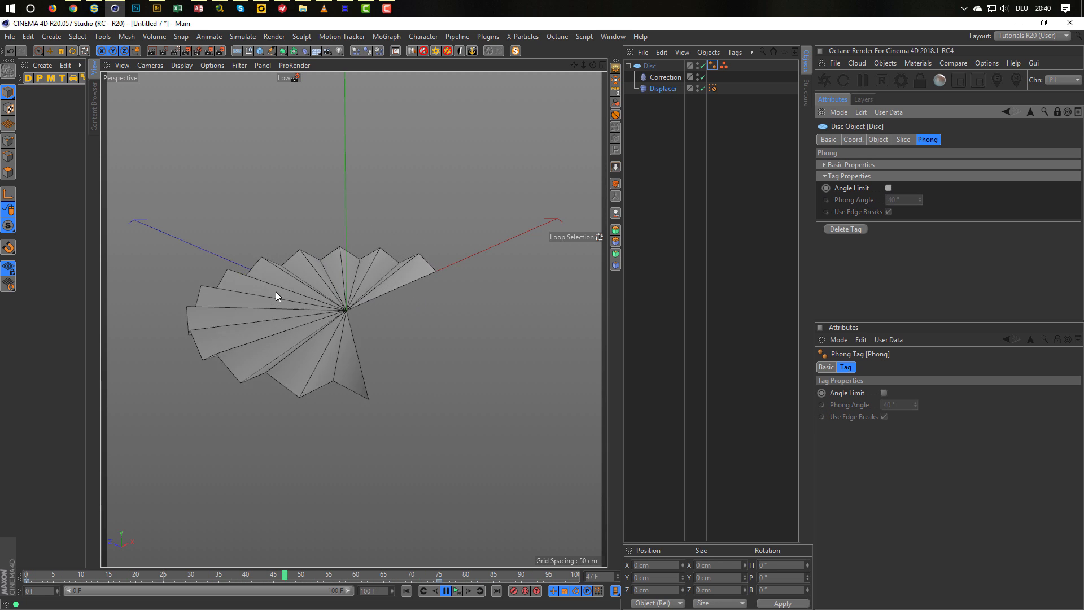
{"action": "left_click", "coordinate": [447, 591]}
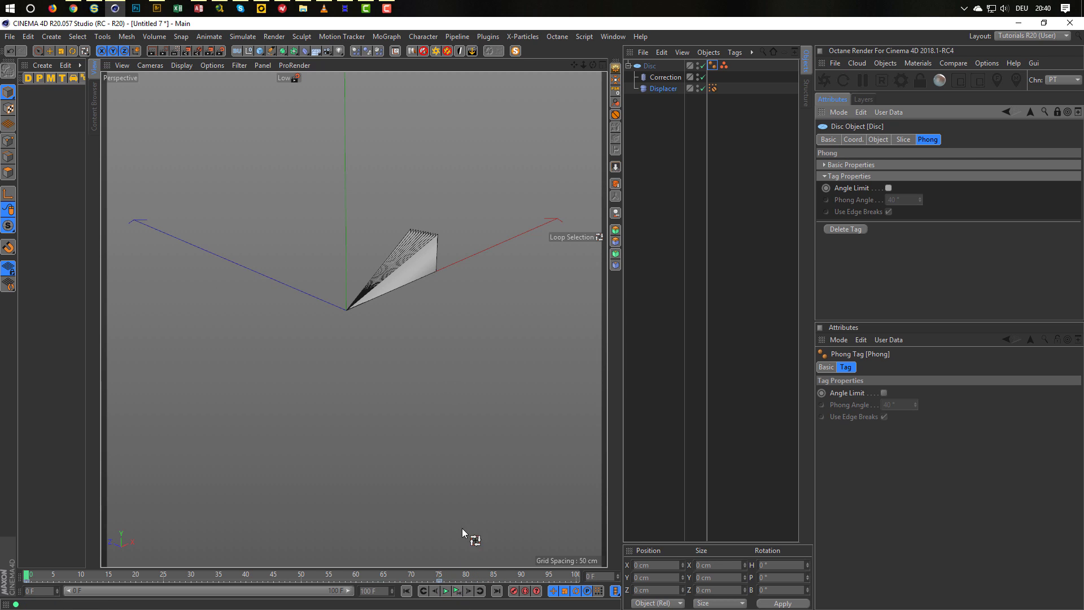
Add a Bevel deformer under the disc, below the Displacer.
{"action": "left_click_drag", "start_coordinate": [420, 266], "coordinate": [413, 305], "text": "alt"}
{"action": "scroll", "coordinate": [414, 300], "scroll_direction": "up", "scroll_amount": 8}
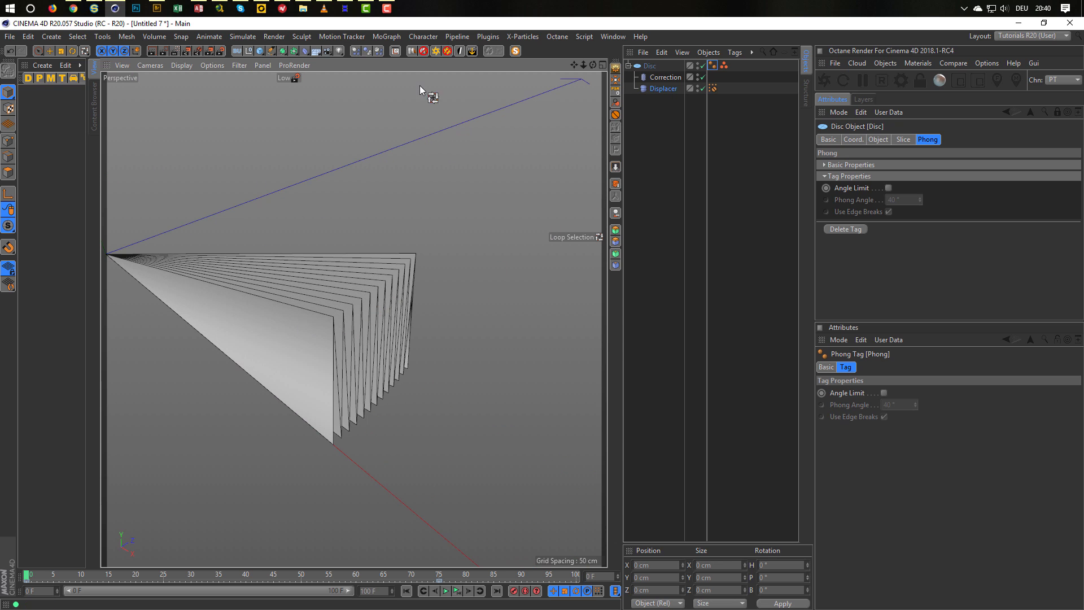
{"action": "left_click_drag", "start_coordinate": [307, 52], "coordinate": [463, 206]}
{"action": "left_click_drag", "start_coordinate": [651, 66], "coordinate": [656, 103]}
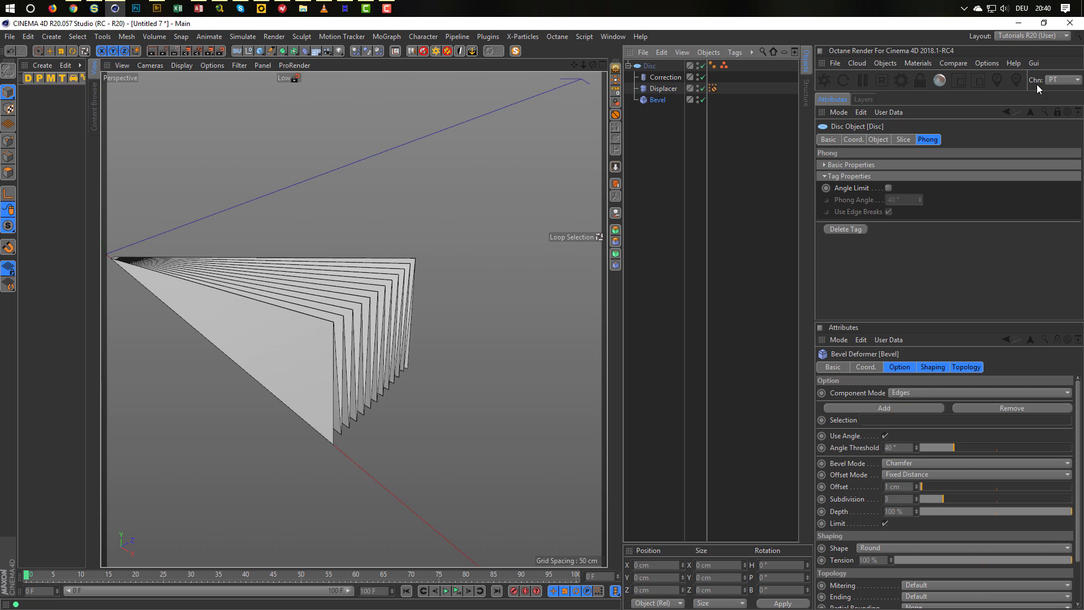
Set the Bevel deformer's angle threshold to 1°.
{"action": "left_click", "coordinate": [1057, 112]}
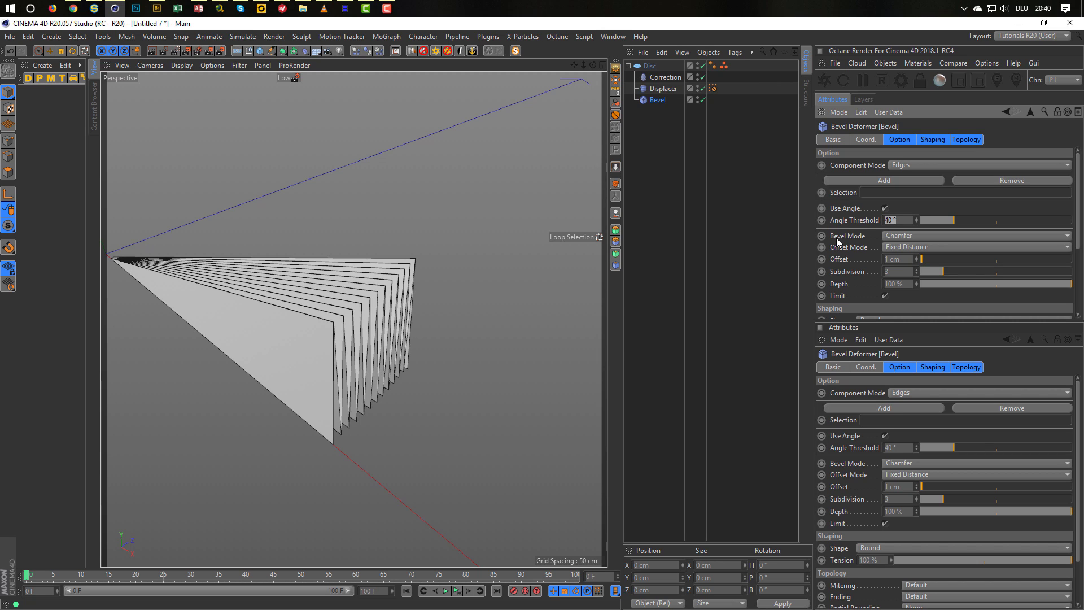
{"action": "type", "text": "1"}
{"action": "key", "text": "Return"}
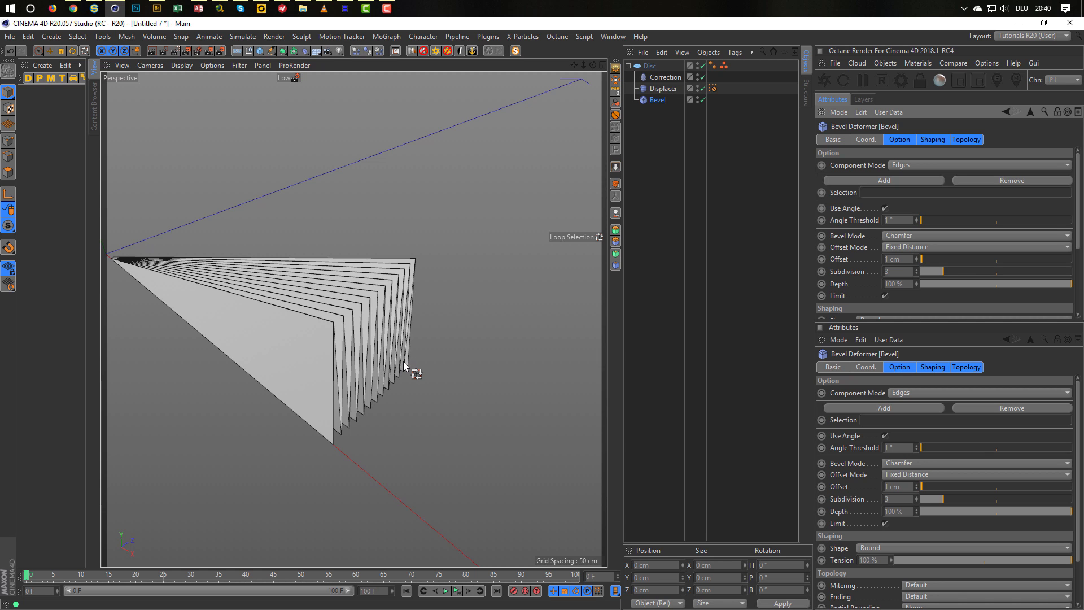
Scrub the animation to frame 30 to examine the beveled folds, and compare them with the solar panel reference photos in Gmail.
{"action": "left_click_drag", "start_coordinate": [351, 334], "coordinate": [321, 344], "text": "alt"}
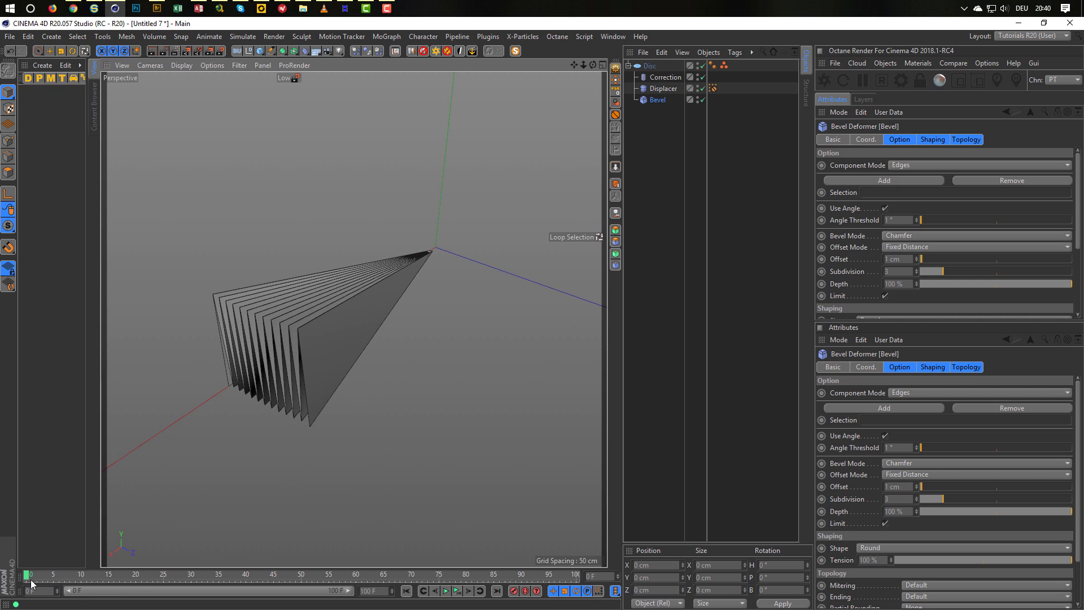
{"action": "left_click_drag", "start_coordinate": [31, 584], "coordinate": [257, 597]}
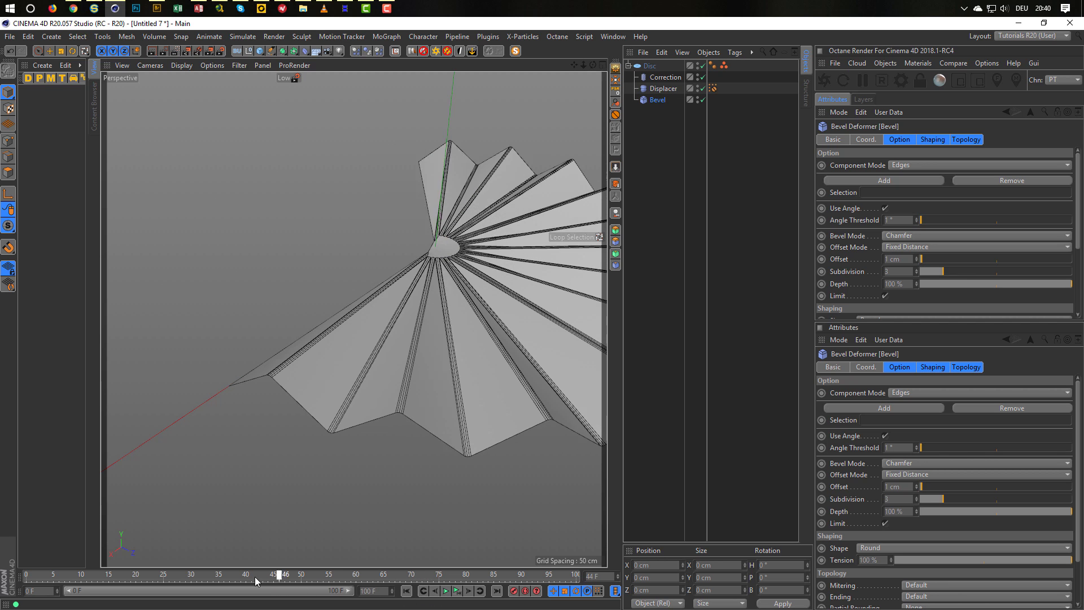
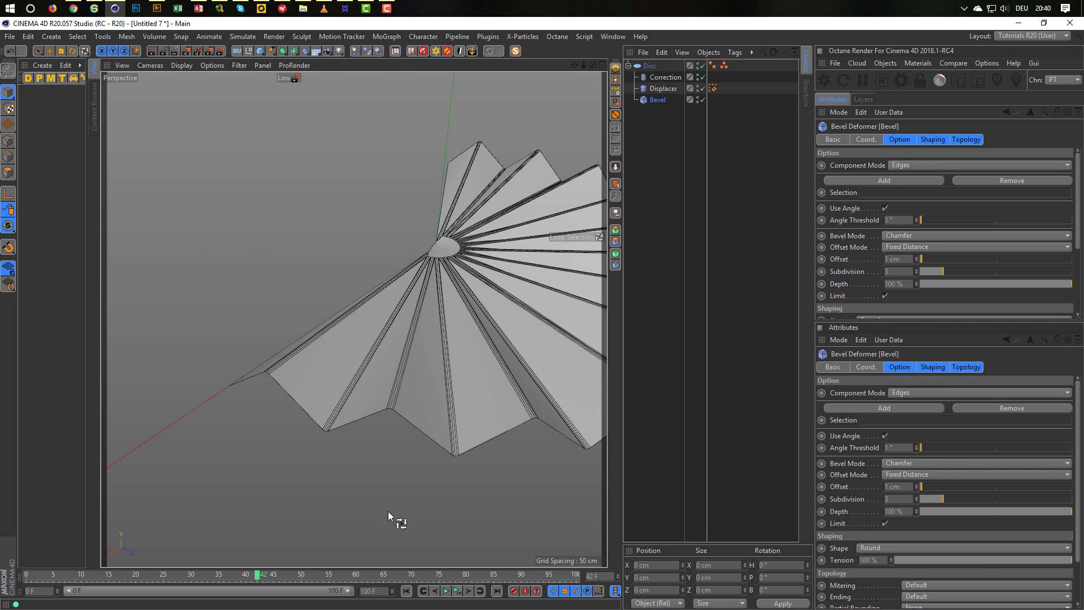
{"action": "left_click", "coordinate": [239, 580]}
{"action": "mouse_move", "coordinate": [237, 579]}
{"action": "left_mouse_down"}
{"action": "mouse_move", "coordinate": [175, 575]}
{"action": "mouse_move", "coordinate": [191, 575]}
{"action": "left_mouse_up"}
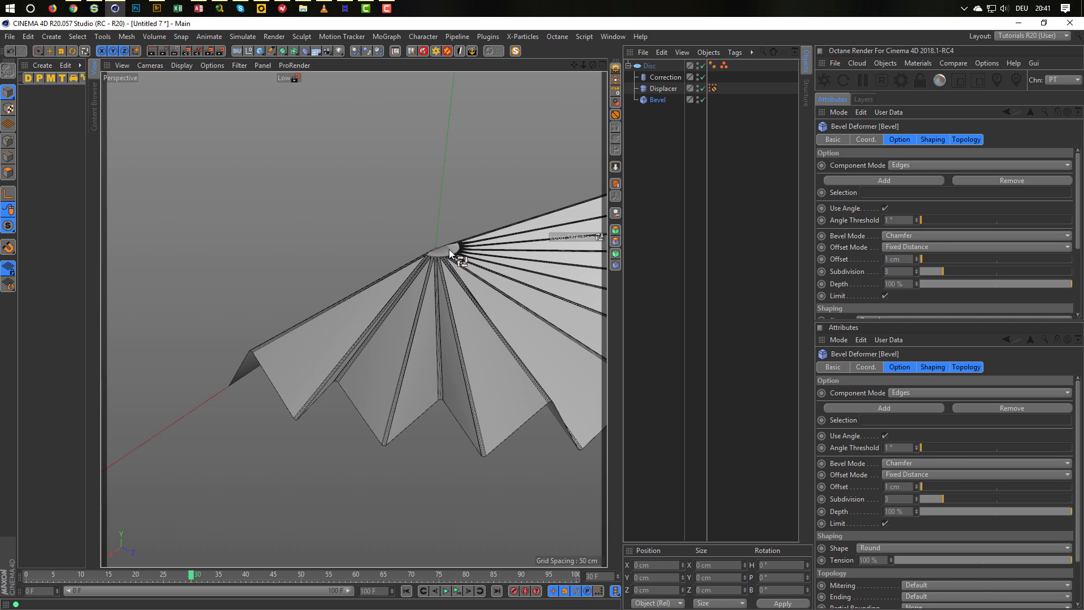
{"action": "left_click", "coordinate": [73, 9]}
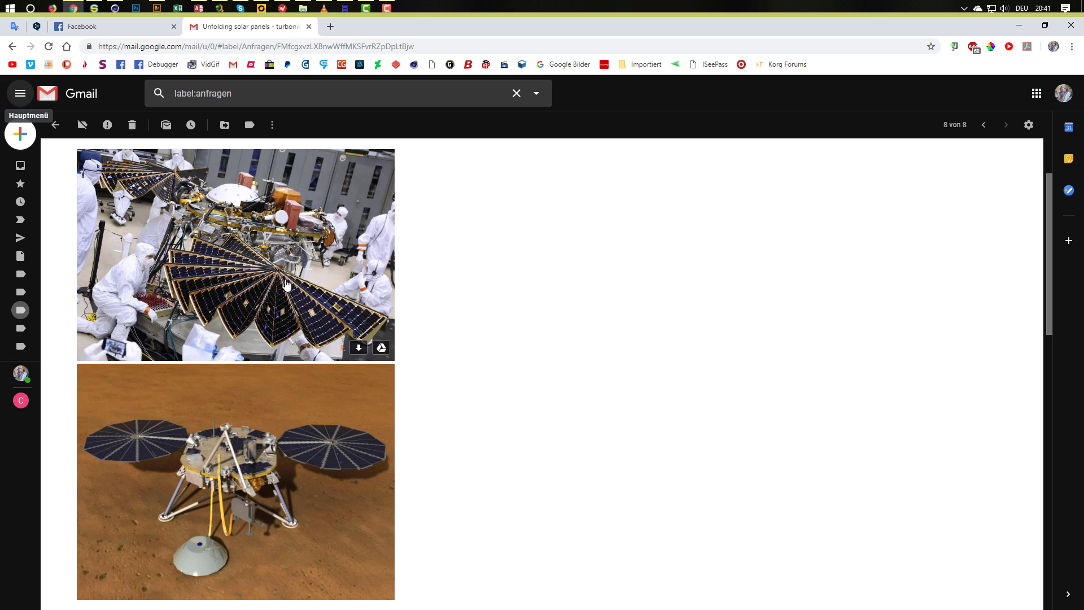
{"action": "left_click", "coordinate": [1021, 25]}
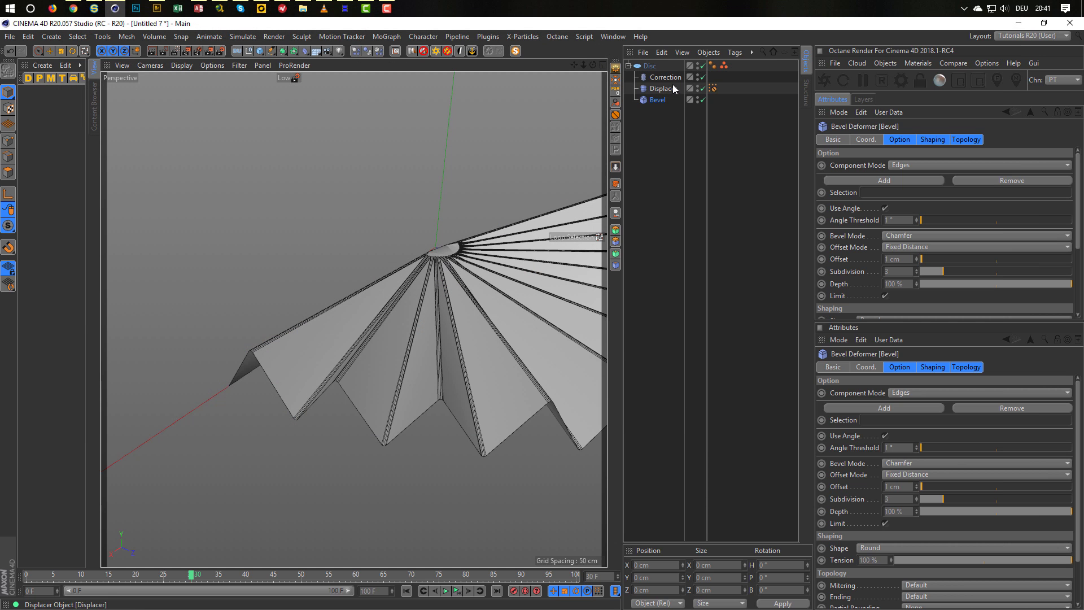
Open a hole in the disc's centre, trying an inner radius of 10 cm and settling on 5 cm.
{"action": "left_click", "coordinate": [650, 66]}
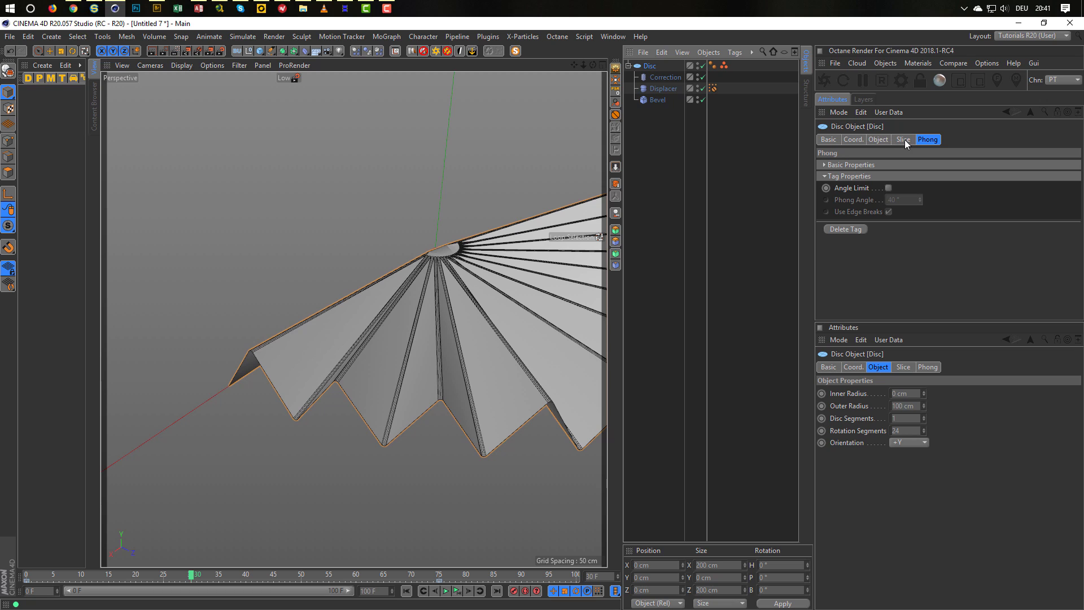
{"action": "left_click", "coordinate": [885, 140]}
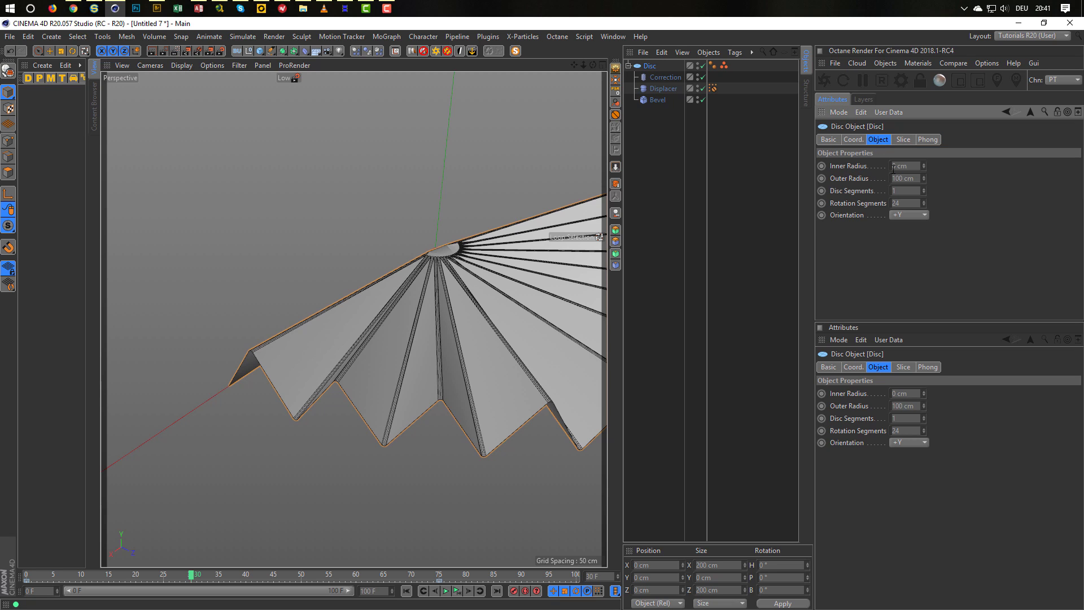
{"action": "type", "text": "10"}
{"action": "key", "text": "Return"}
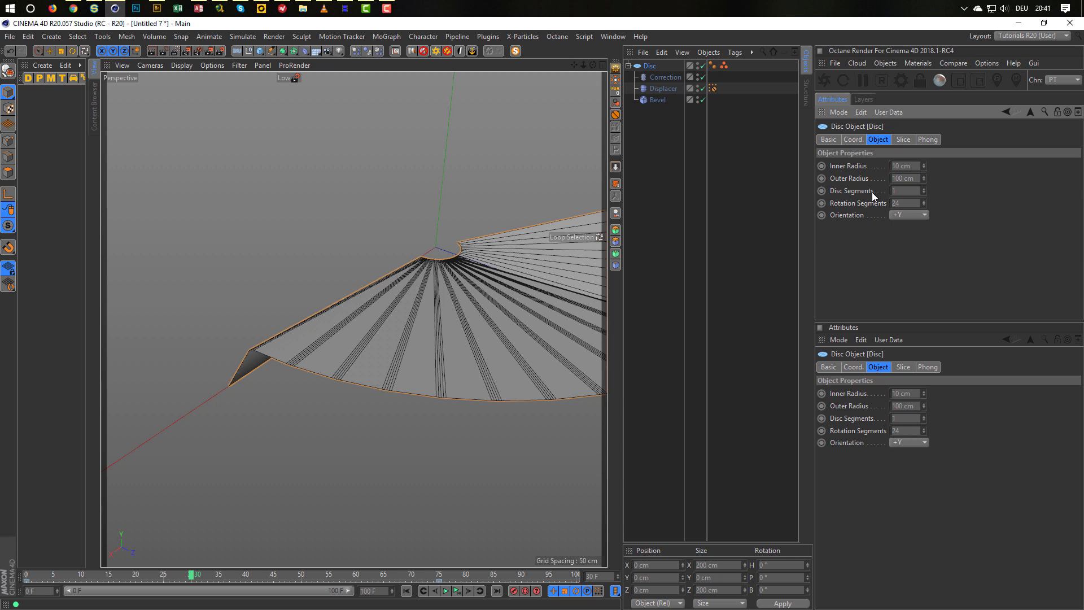
{"action": "type", "text": "5"}
{"action": "key", "text": "Return"}
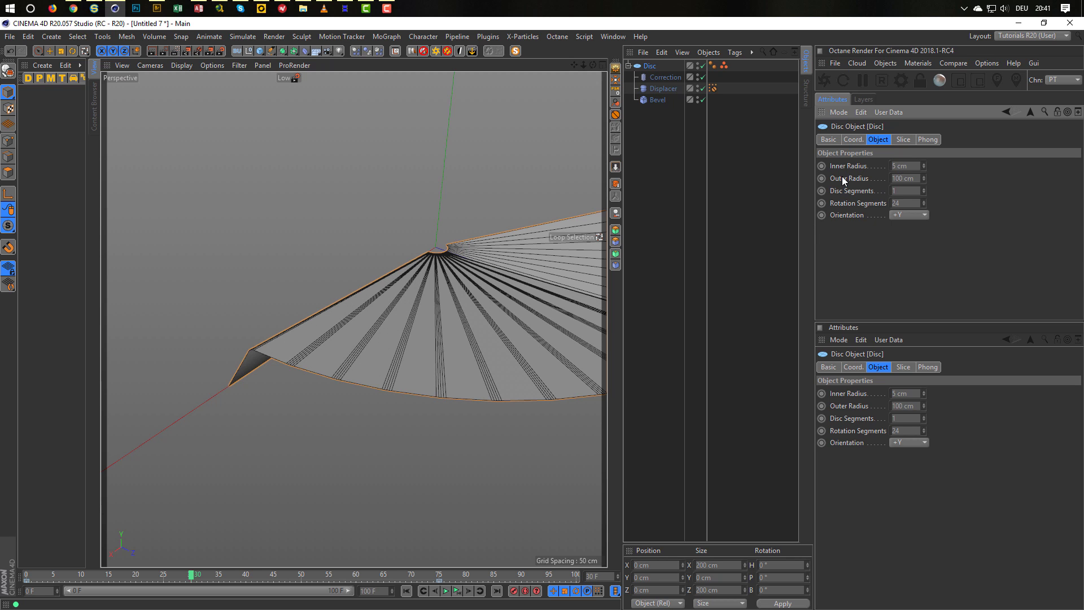
{"action": "left_click_drag", "start_coordinate": [438, 261], "coordinate": [439, 318], "text": "alt"}
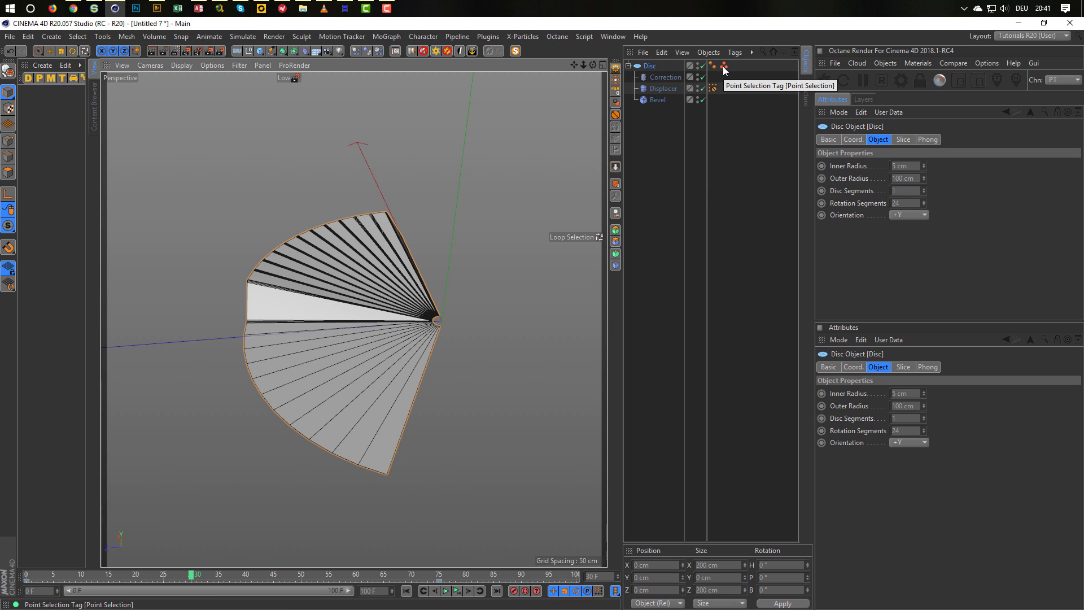
Move to frame 82, where the disc is fully unfolded, and delete the disc's outdated point selection tag.
{"action": "left_click_drag", "start_coordinate": [192, 575], "coordinate": [201, 575]}
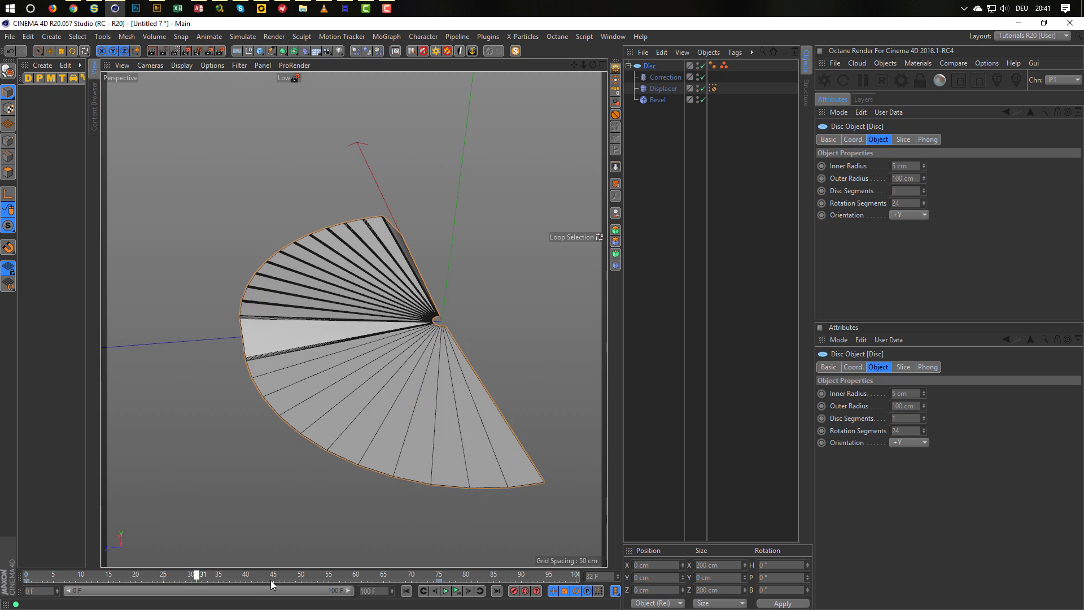
{"action": "left_click_drag", "start_coordinate": [271, 585], "coordinate": [477, 576]}
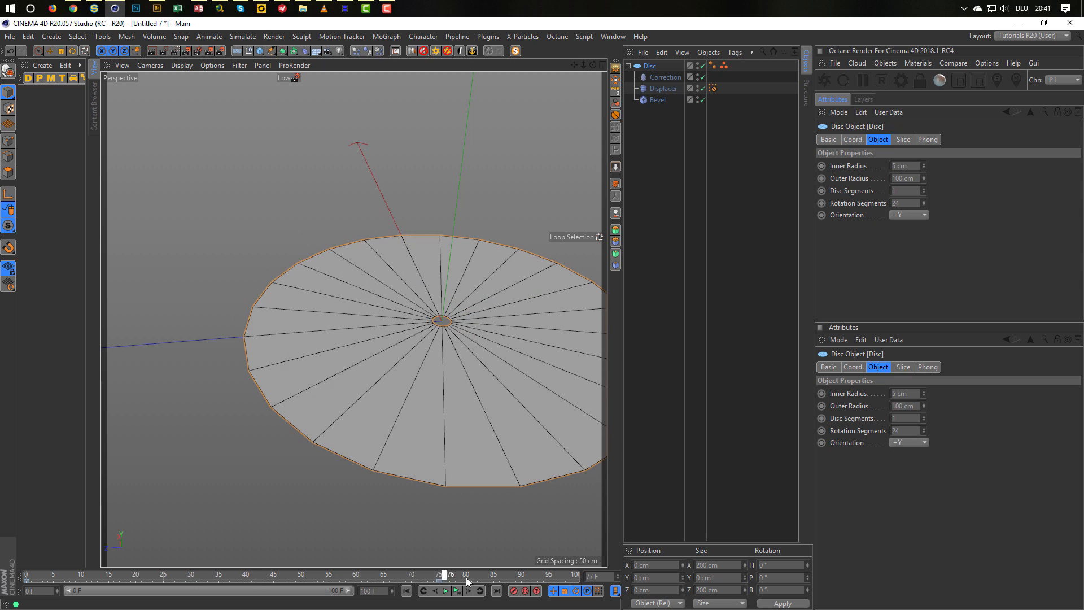
{"action": "left_click", "coordinate": [725, 67]}
{"action": "key", "text": "Delete"}
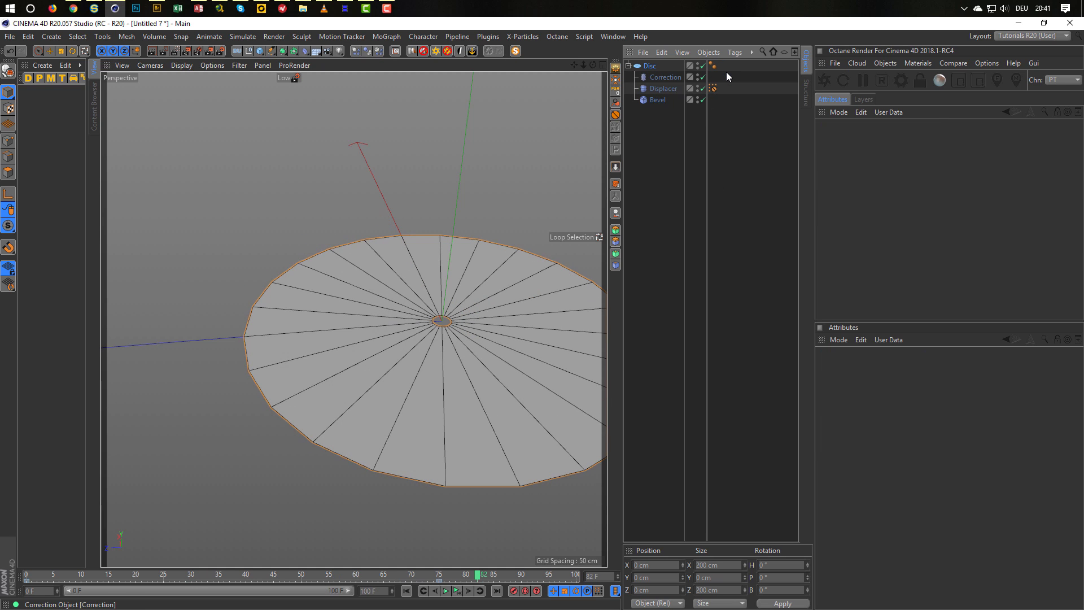
Select the Correction deformer's points along the disc's outer rim, excluding those of the inner ring.
{"action": "left_click", "coordinate": [676, 77]}
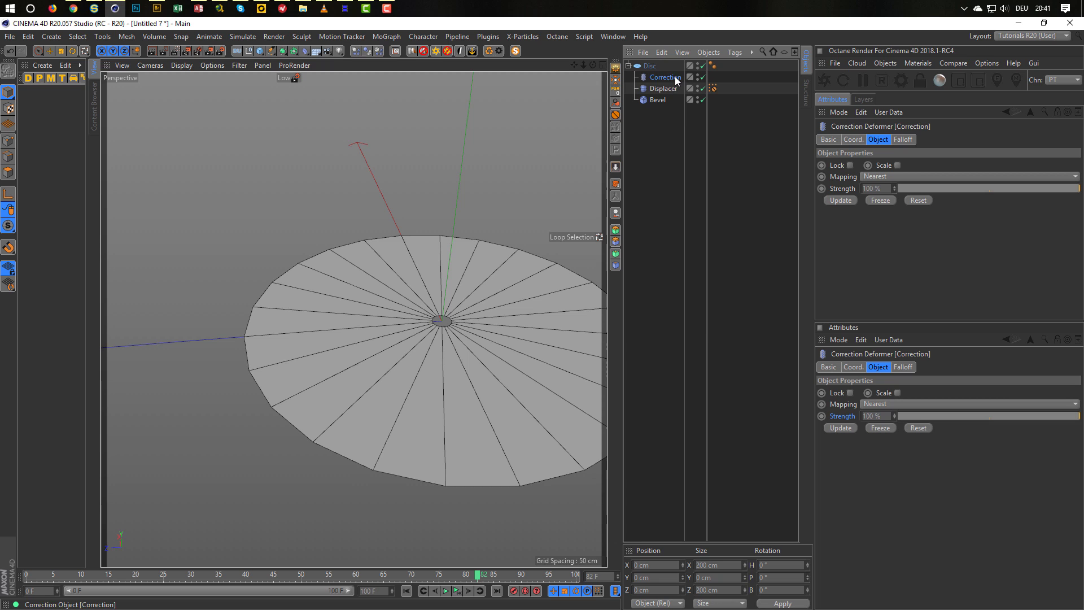
{"action": "left_click", "coordinate": [9, 140]}
{"action": "key", "text": "h"}
{"action": "left_click_drag", "start_coordinate": [298, 243], "coordinate": [142, 388]}
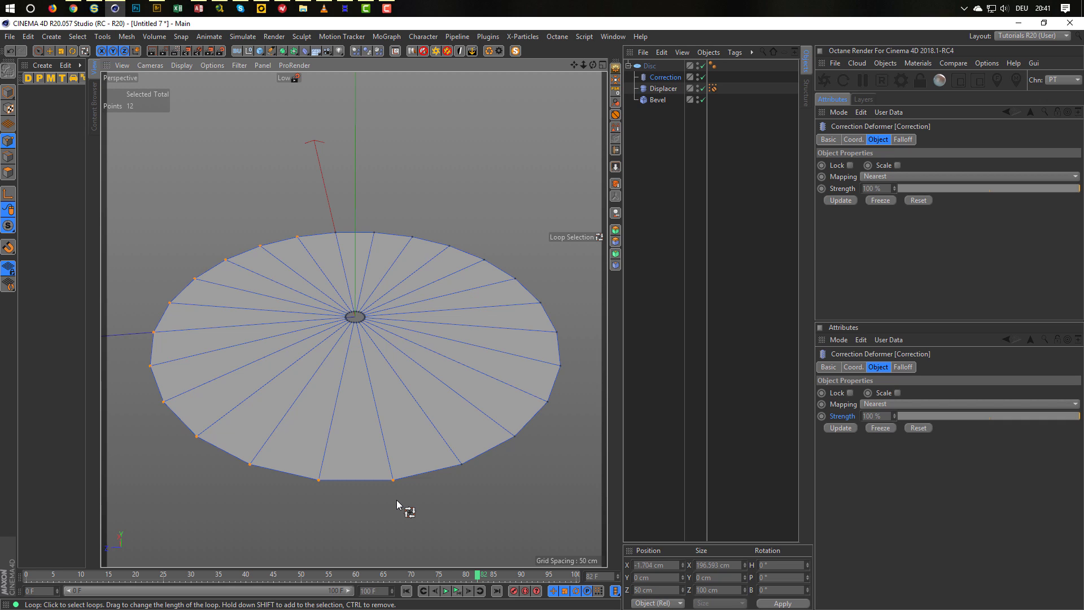
{"action": "key", "text": "ctrl+a"}
{"action": "key", "text": "0"}
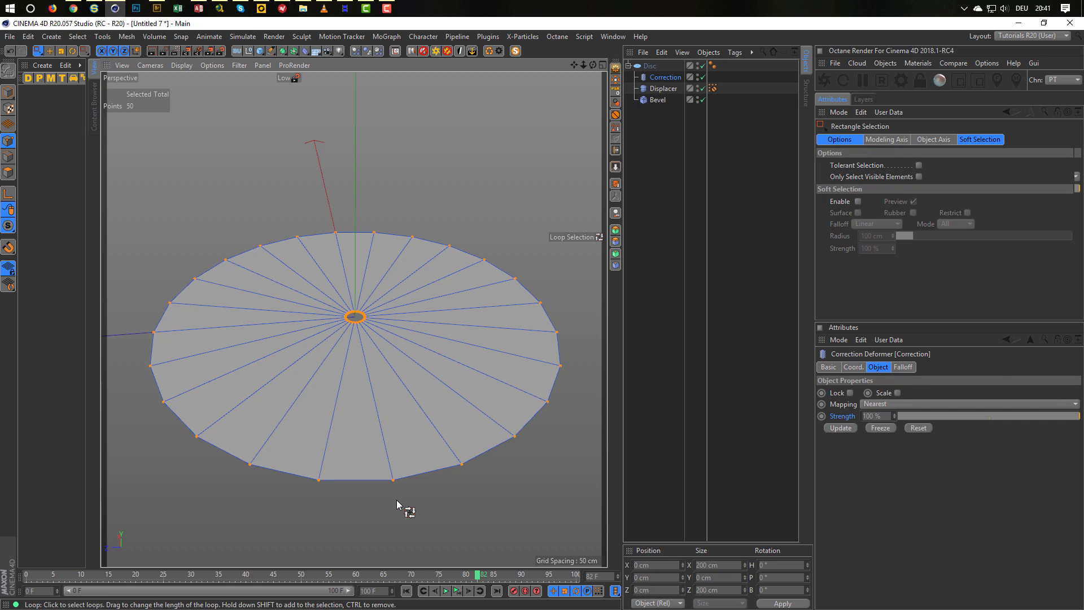
{"action": "left_click_drag", "start_coordinate": [331, 339], "coordinate": [391, 290]}
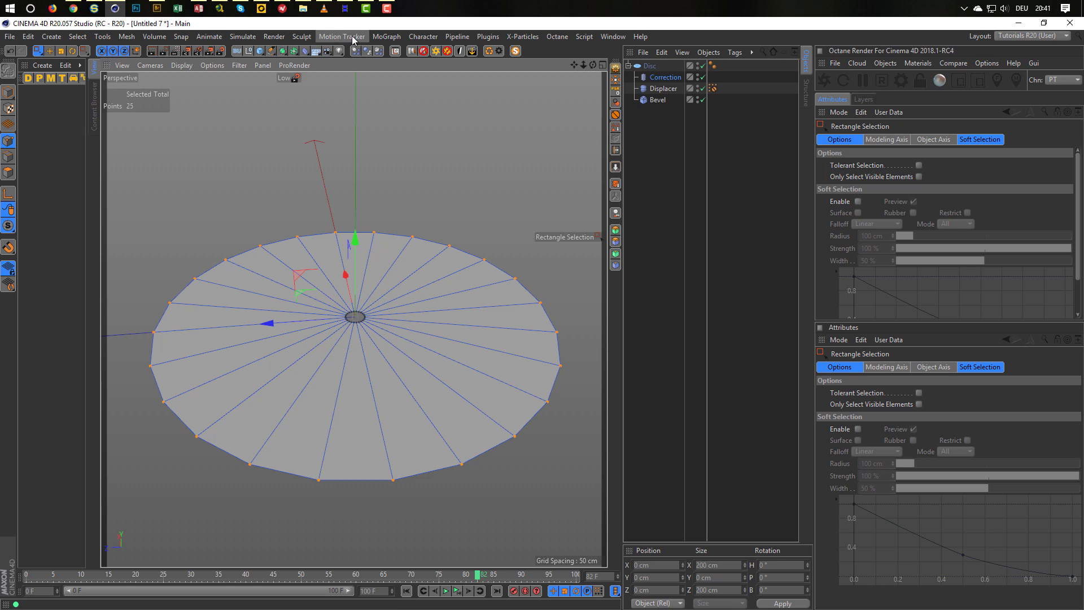
Reduce the rim selection to every second point with Selections Suppletives, using selection 1, gap 2 and offset 0.
{"action": "left_click", "coordinate": [387, 36]}
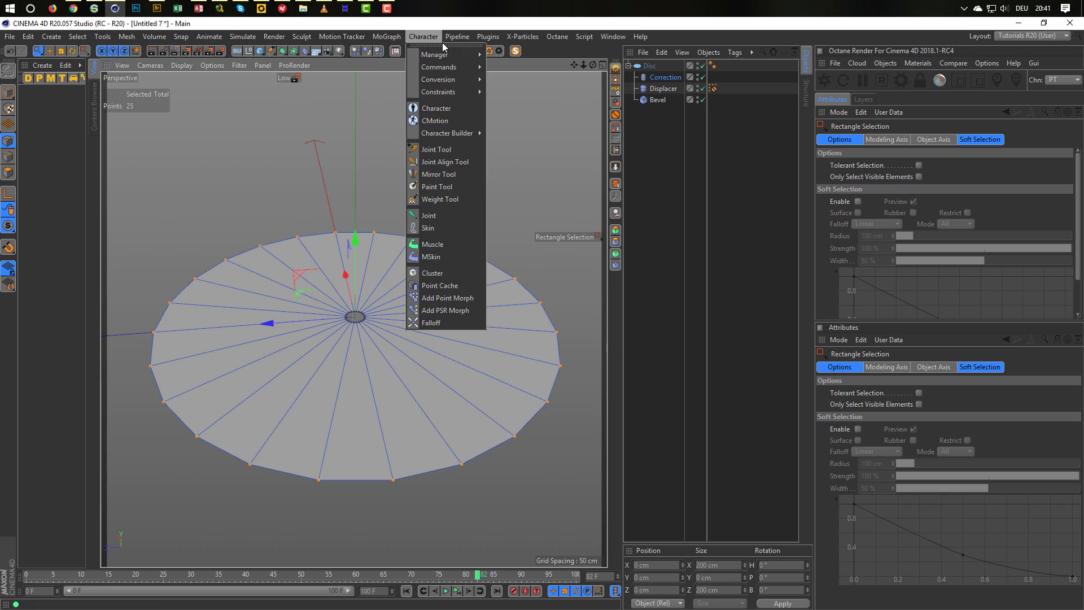
{"action": "mouse_move", "coordinate": [515, 139]}
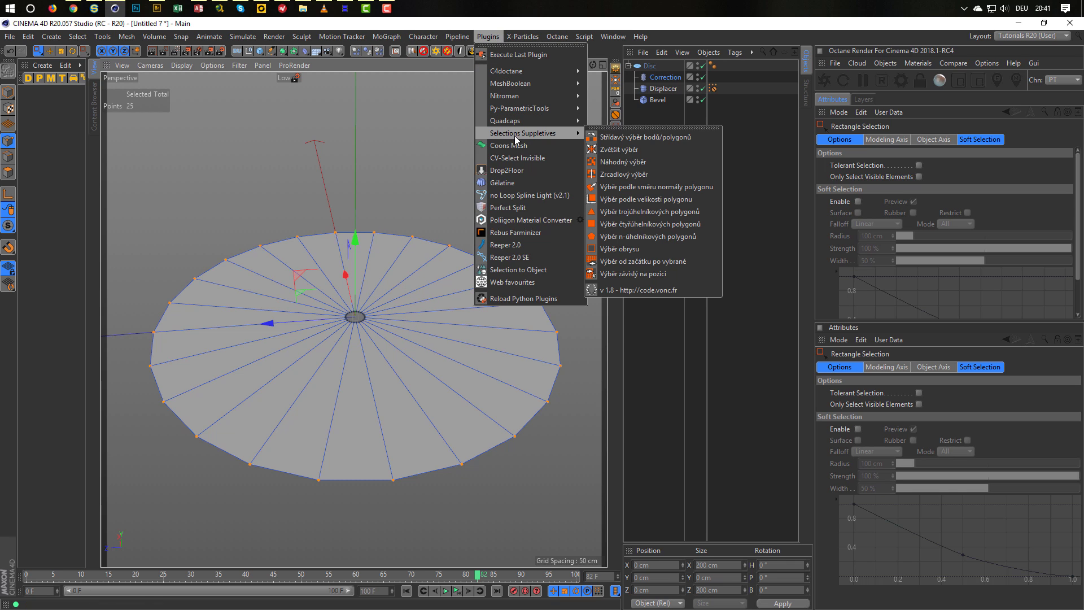
{"action": "left_click", "coordinate": [591, 138]}
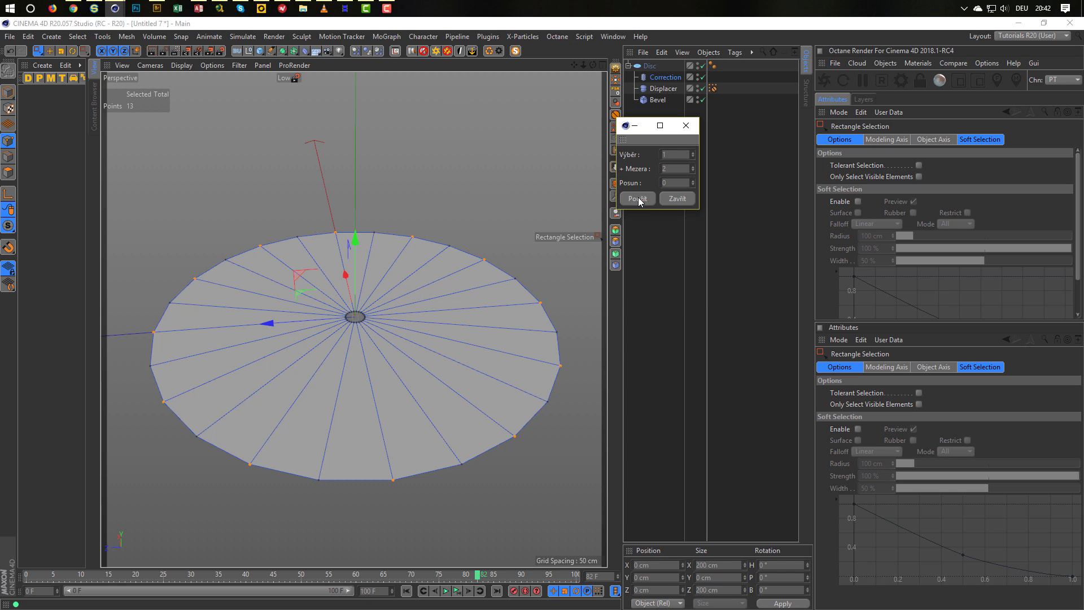
{"action": "left_click", "coordinate": [686, 125]}
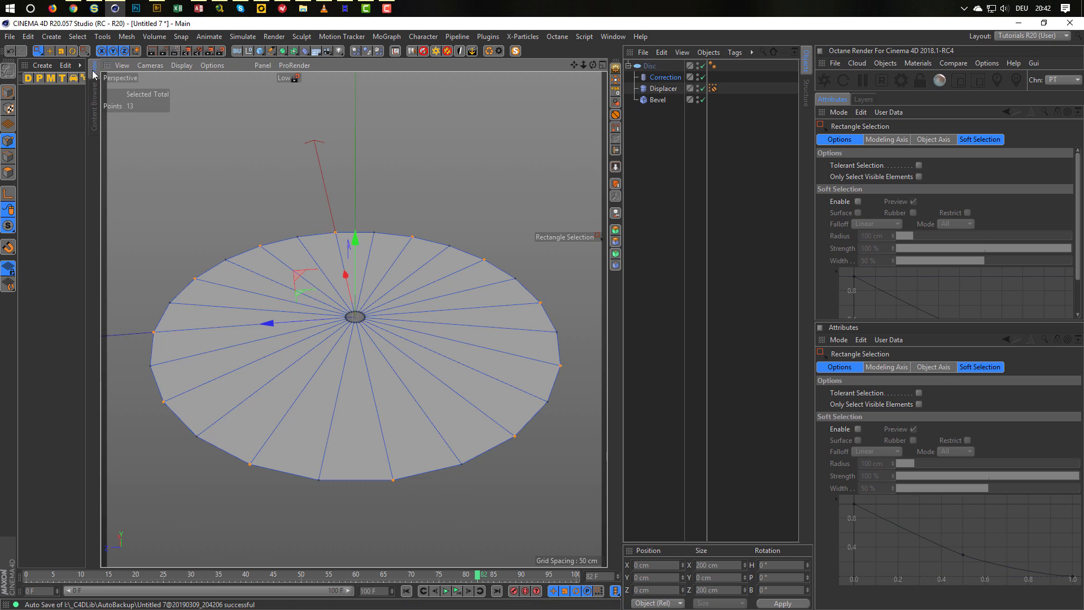
Store the alternating points as a selection tag on the disc, check the Displacer's restriction for Point Selection, and return to model mode.
{"action": "left_click", "coordinate": [615, 138]}
{"action": "left_click_drag", "start_coordinate": [713, 77], "coordinate": [726, 67]}
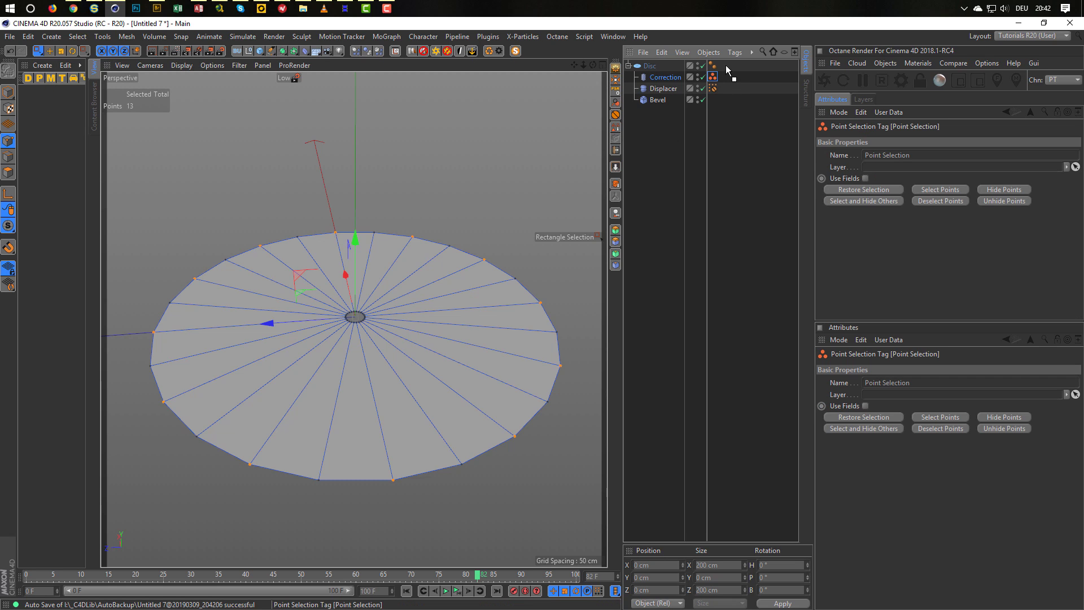
{"action": "left_click", "coordinate": [713, 89]}
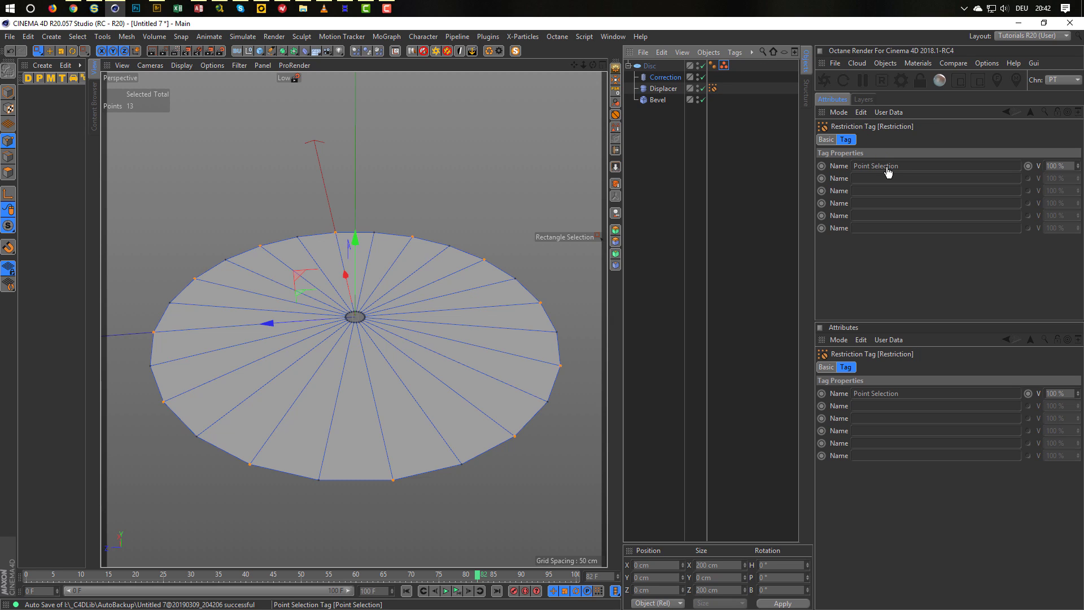
{"action": "left_click", "coordinate": [8, 92]}
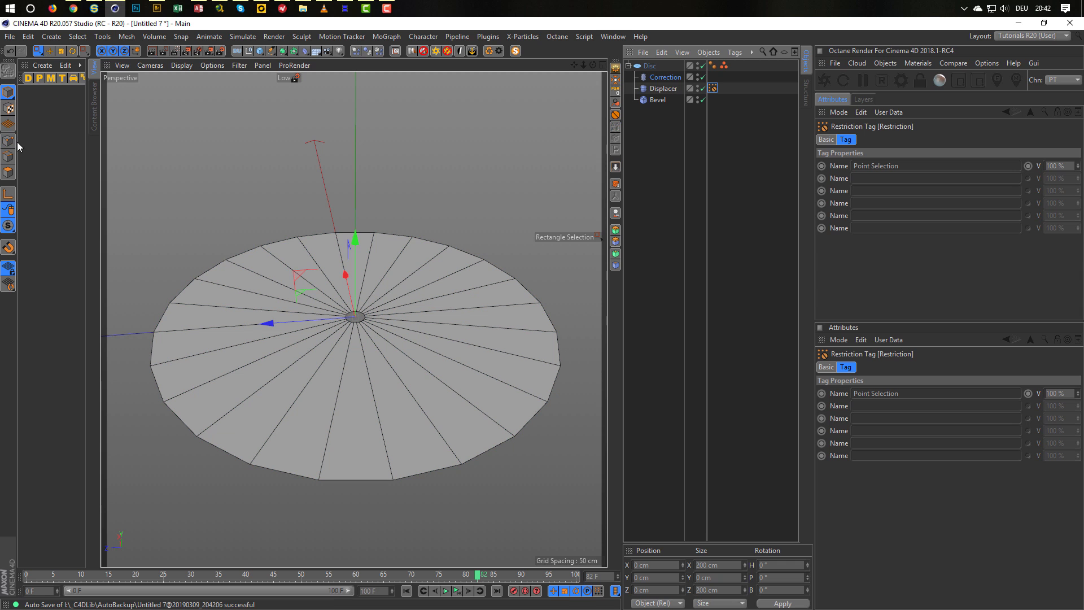
Scrub the animation to frame 16 and on to frame 43, examining the beveled folds and the centre hole from several angles.
{"action": "left_click_drag", "start_coordinate": [479, 576], "coordinate": [116, 546]}
{"action": "scroll", "coordinate": [384, 299], "scroll_direction": "up", "scroll_amount": 4}
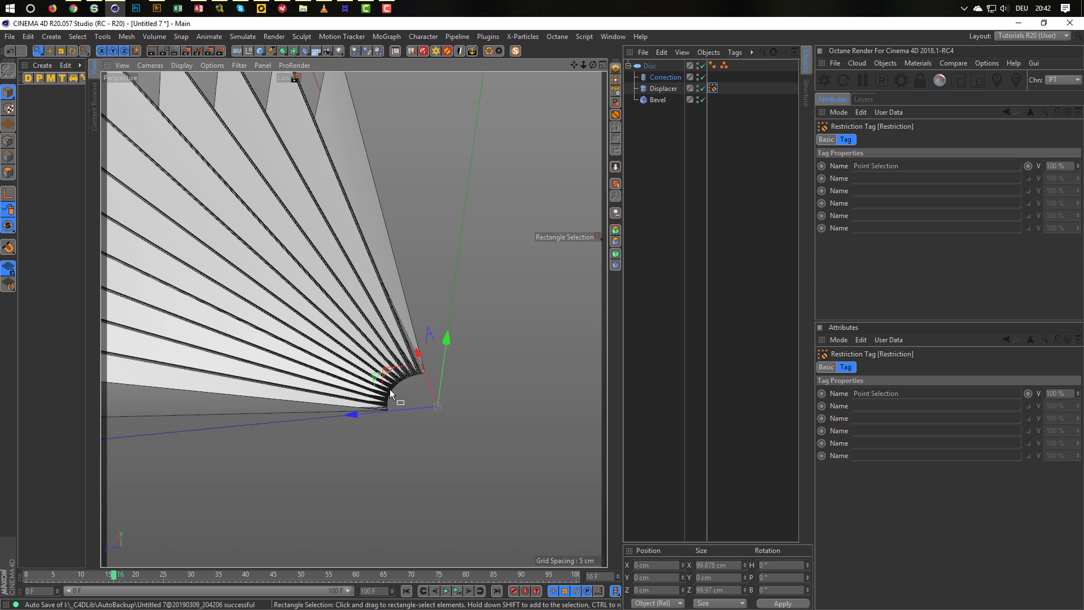
{"action": "scroll", "coordinate": [389, 389], "scroll_direction": "down", "scroll_amount": 3}
{"action": "left_click_drag", "start_coordinate": [309, 371], "coordinate": [385, 273], "text": "alt"}
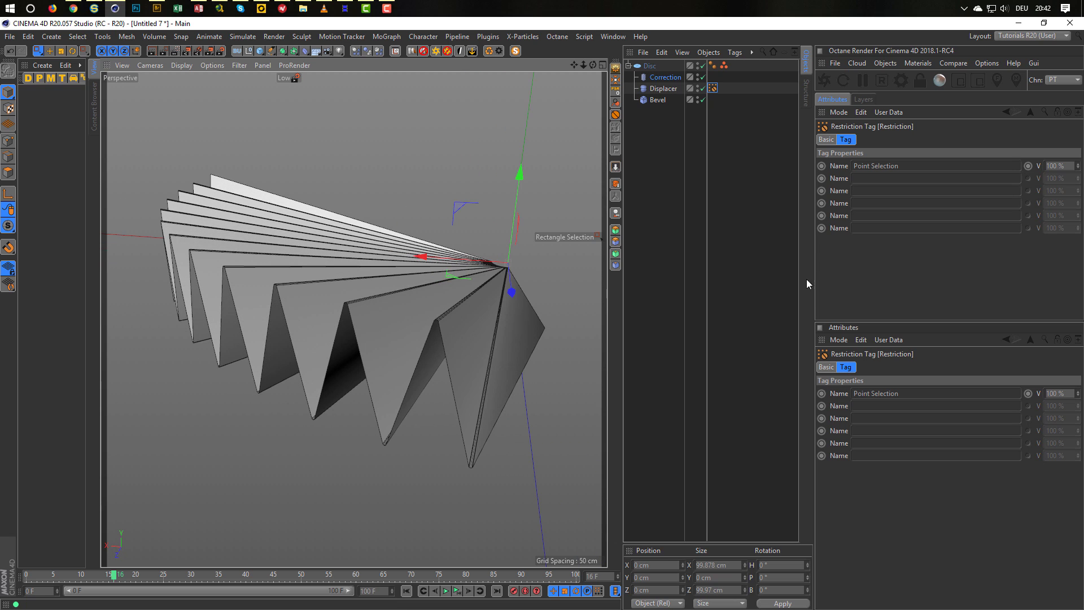
{"action": "left_click", "coordinate": [660, 100]}
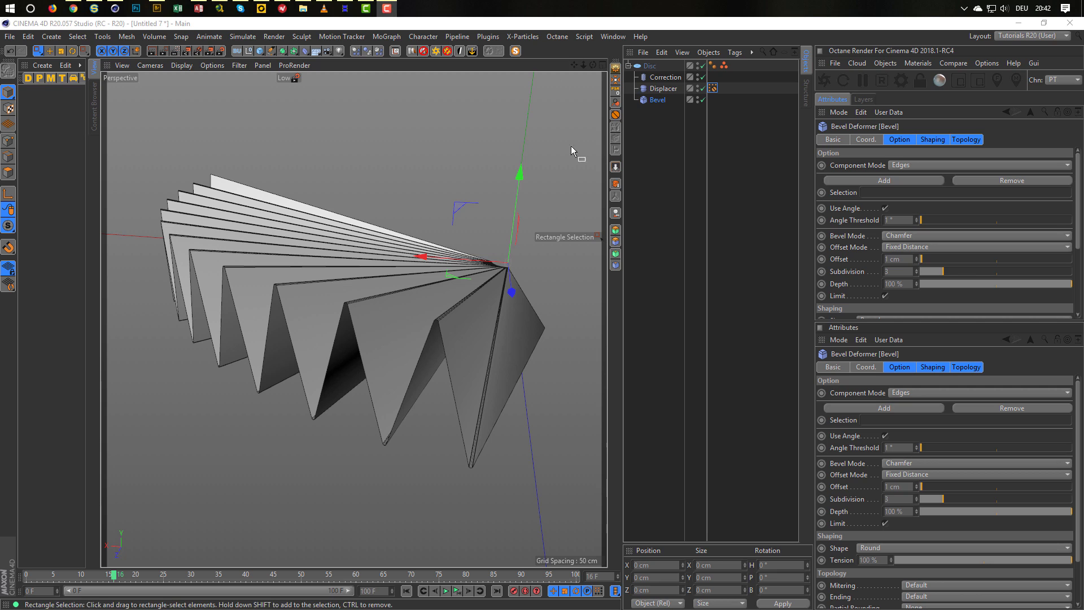
{"action": "mouse_move", "coordinate": [431, 285]}
{"action": "left_mouse_down", "text": "alt"}
{"action": "mouse_move", "coordinate": [525, 289]}
{"action": "mouse_move", "coordinate": [347, 273]}
{"action": "mouse_move", "coordinate": [294, 296]}
{"action": "mouse_move", "coordinate": [354, 310]}
{"action": "mouse_move", "coordinate": [389, 275]}
{"action": "mouse_move", "coordinate": [298, 281]}
{"action": "mouse_move", "coordinate": [547, 275]}
{"action": "mouse_move", "coordinate": [395, 288]}
{"action": "mouse_move", "coordinate": [460, 280]}
{"action": "mouse_move", "coordinate": [415, 274]}
{"action": "left_mouse_up", "text": "alt"}
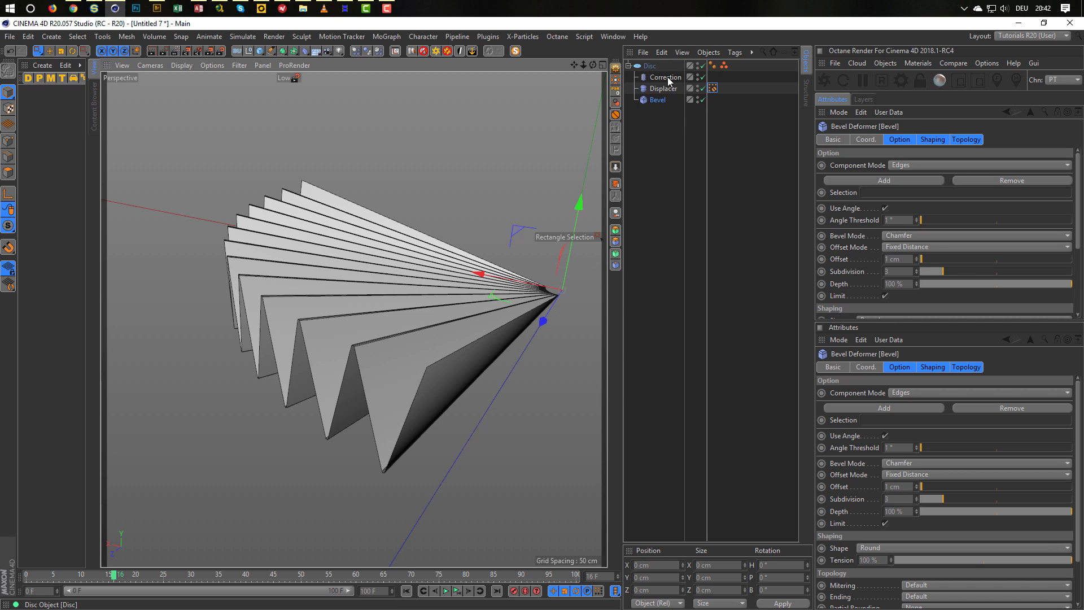
{"action": "left_click_drag", "start_coordinate": [117, 578], "coordinate": [262, 576]}
{"action": "left_click_drag", "start_coordinate": [411, 385], "coordinate": [209, 375], "text": "alt"}
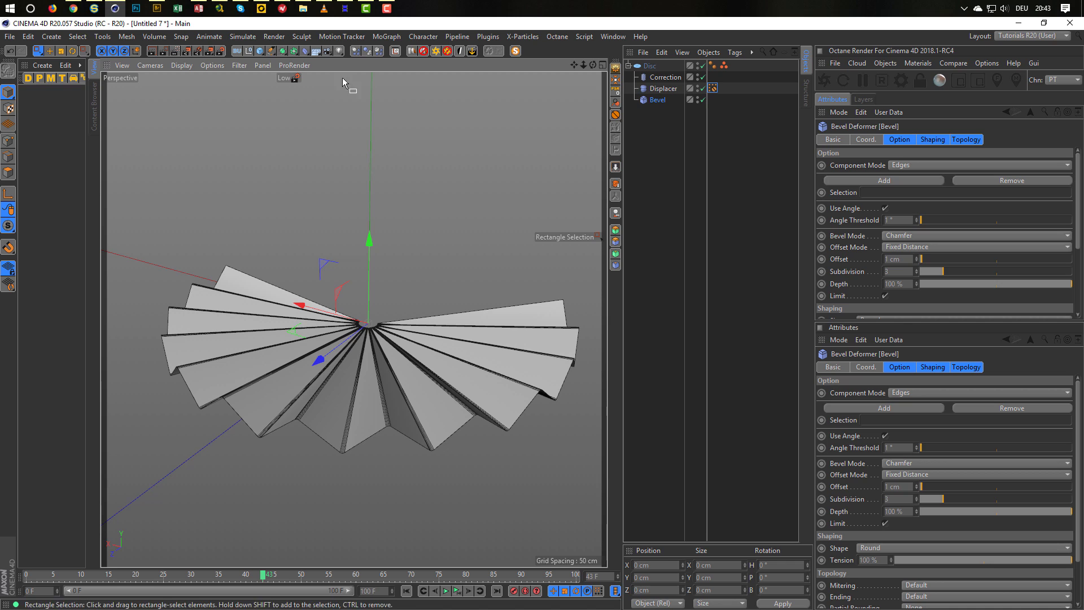
Add a Cloth Surface object as the parent of the disc.
{"action": "left_click", "coordinate": [241, 37]}
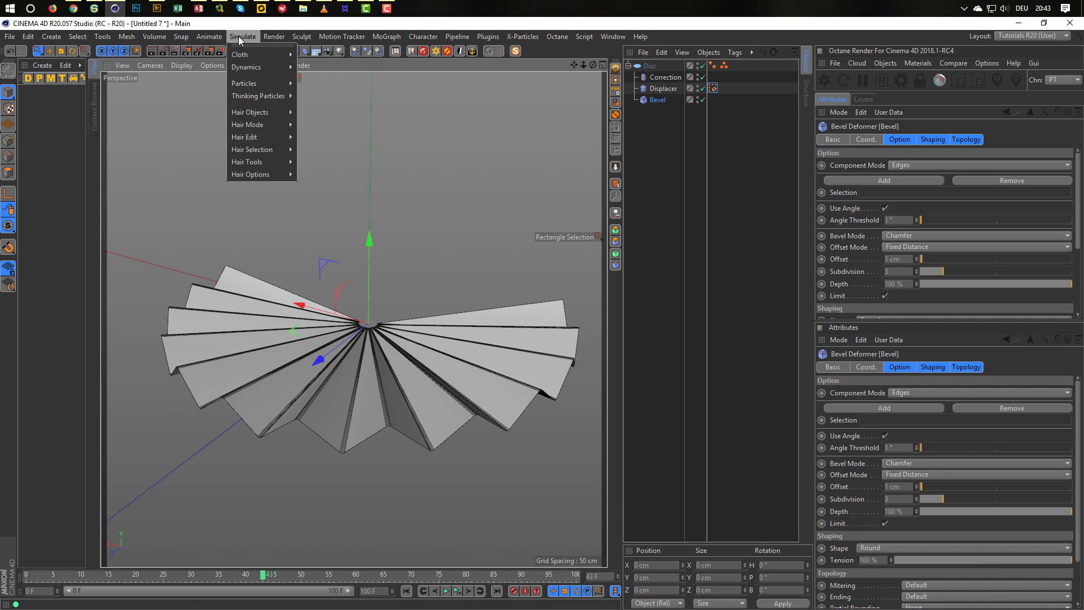
{"action": "left_click", "coordinate": [389, 25]}
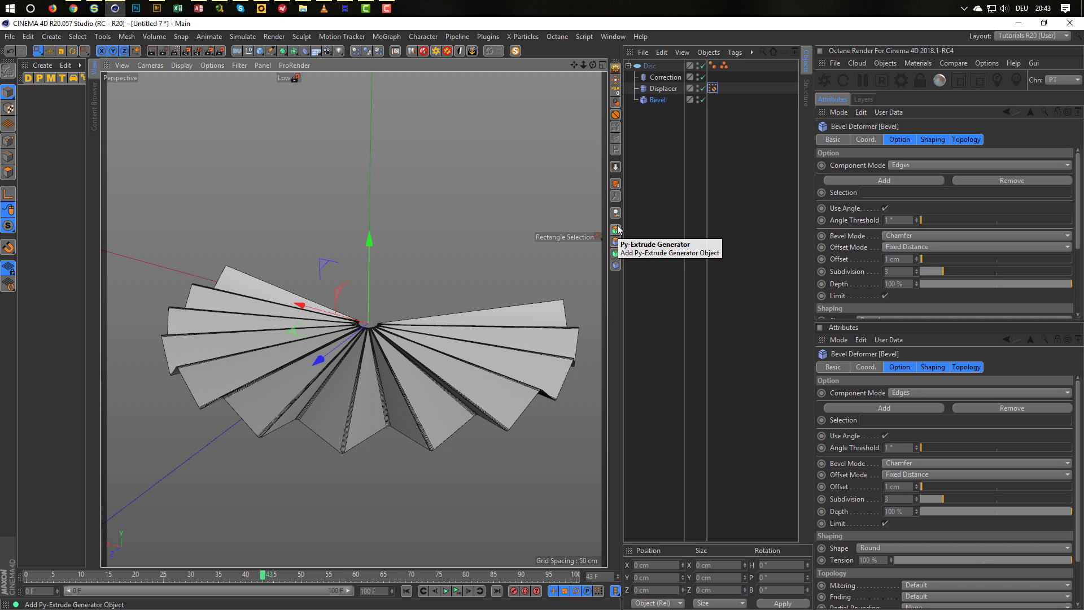
{"action": "left_click", "coordinate": [649, 66]}
{"action": "left_click", "coordinate": [243, 36]}
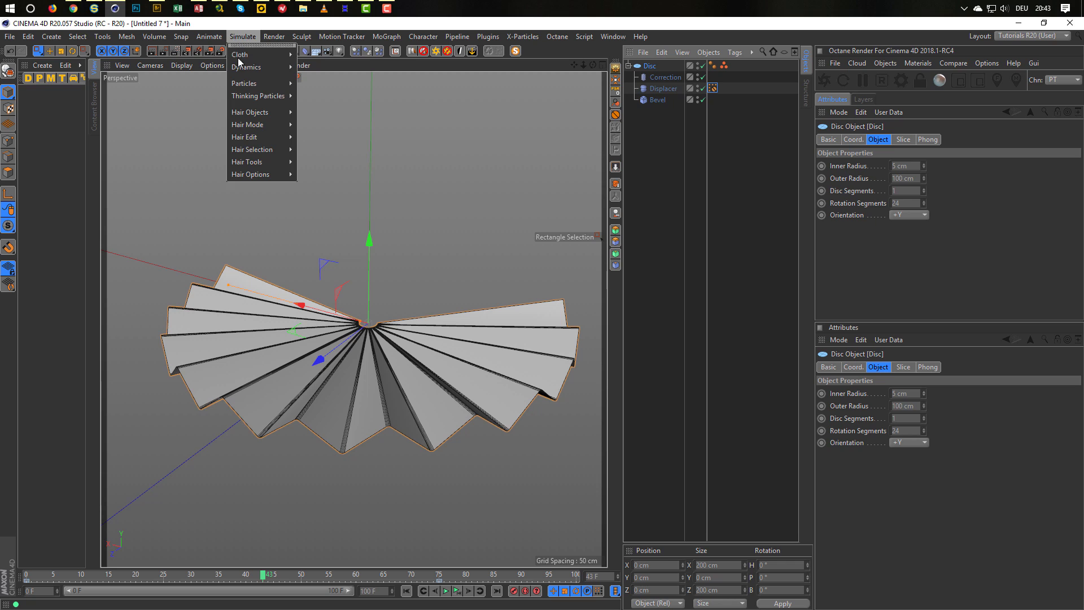
{"action": "mouse_move", "coordinate": [271, 57]}
{"action": "left_click", "coordinate": [323, 57]}
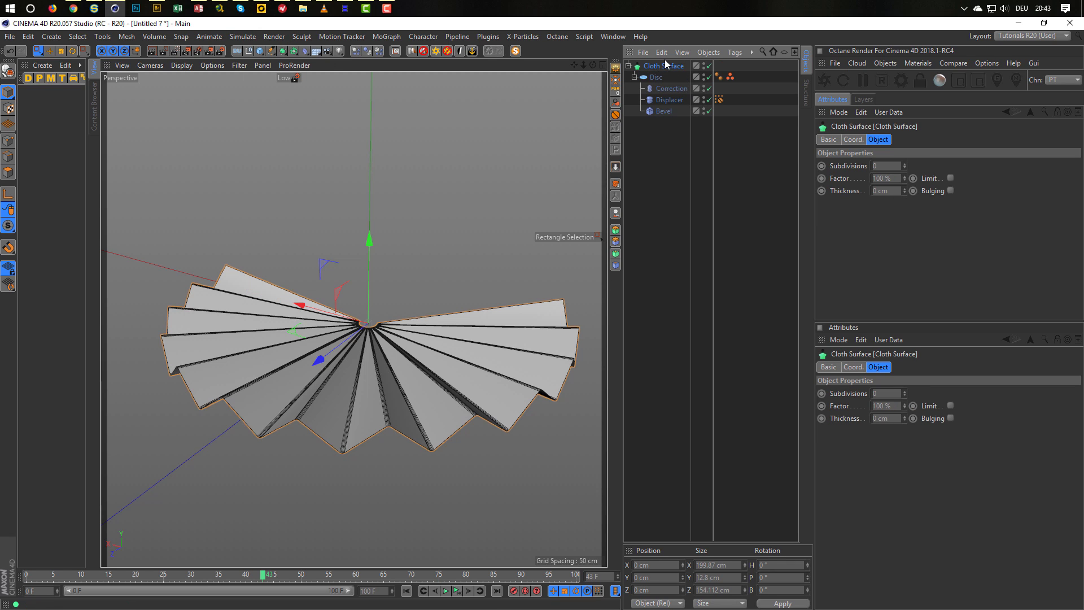
Try Cloth Surface thicknesses of 1 cm and 0.1 cm, inspecting the folds up close.
{"action": "left_click", "coordinate": [905, 189]}
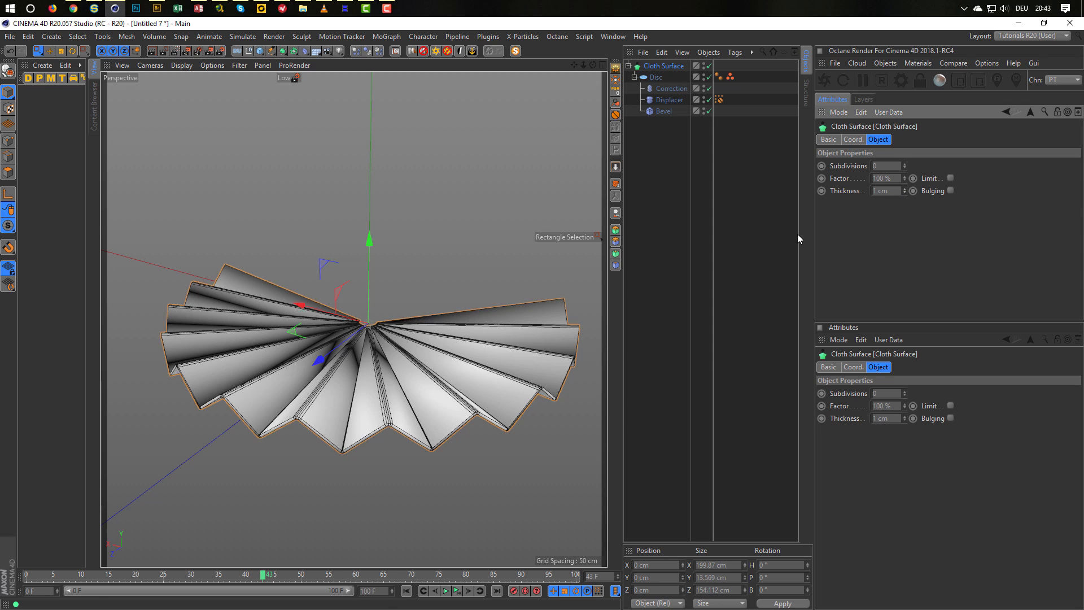
{"action": "left_click_drag", "start_coordinate": [463, 372], "coordinate": [446, 330], "text": "alt"}
{"action": "scroll", "coordinate": [446, 338], "scroll_direction": "up", "scroll_amount": 6}
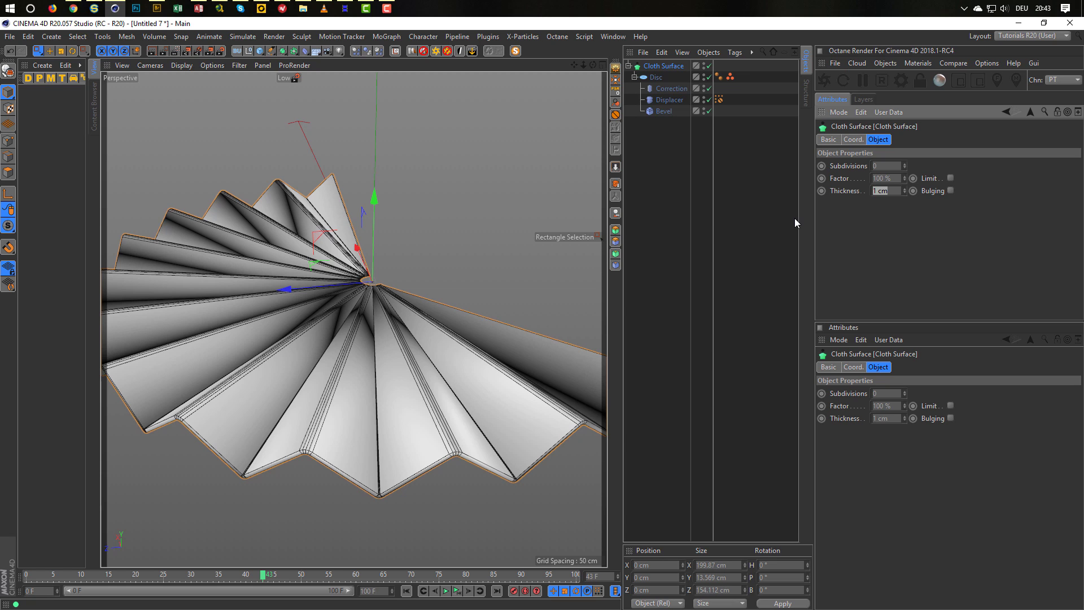
{"action": "type", "text": "0.1"}
{"action": "key", "text": "Return"}
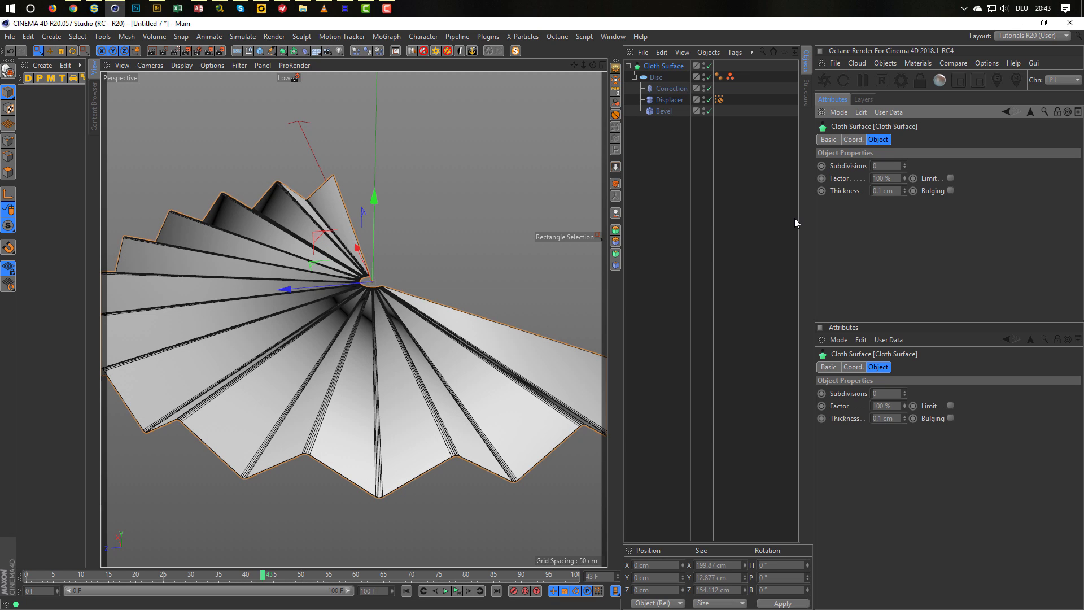
Enable the angle limit on the disc's Phong tag and inspect the shading of the folds.
{"action": "left_click", "coordinate": [718, 78]}
{"action": "left_click", "coordinate": [883, 165]}
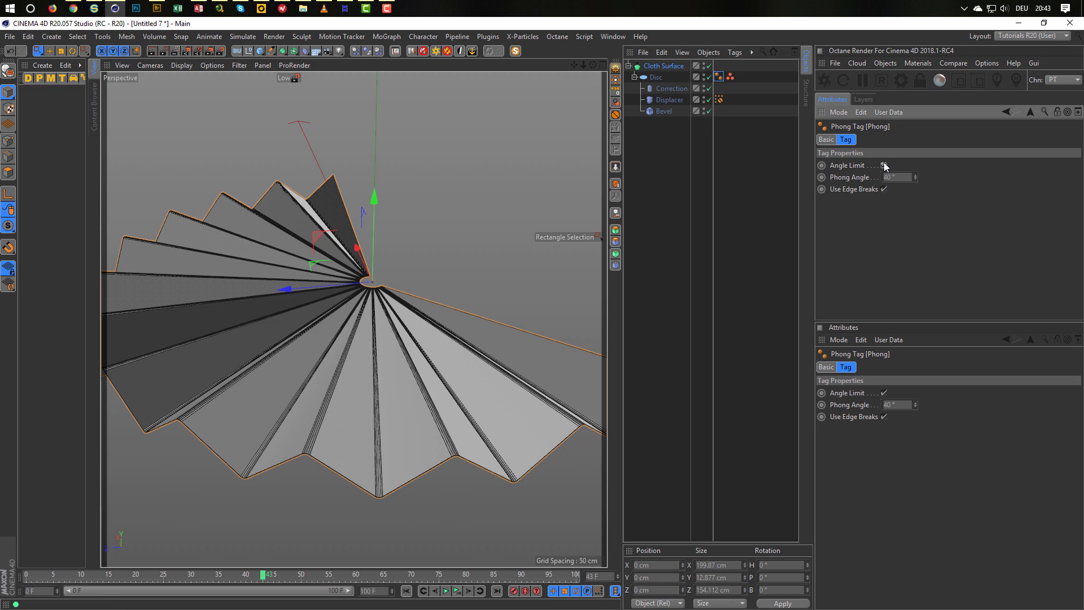
{"action": "left_click_drag", "start_coordinate": [394, 344], "coordinate": [331, 367], "text": "alt"}
{"action": "right_click_drag", "start_coordinate": [331, 367], "coordinate": [630, 303], "text": "alt"}
Set the Cloth Surface's thickness to 0.5 cm.
{"action": "left_click", "coordinate": [665, 68]}
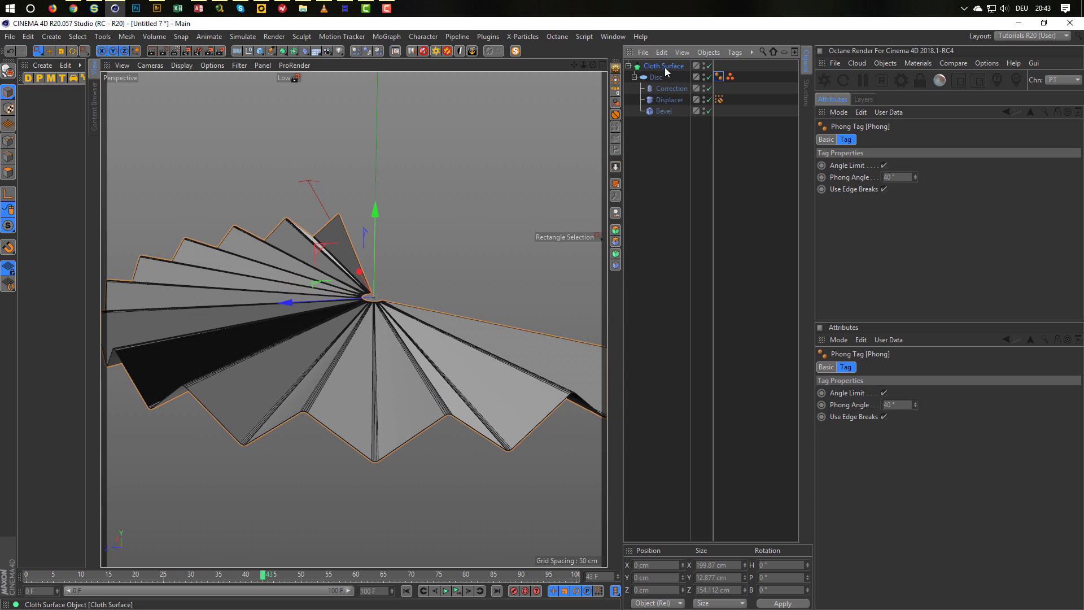
{"action": "left_click_drag", "start_coordinate": [904, 188], "coordinate": [904, 191]}
{"action": "double_click", "coordinate": [886, 191]}
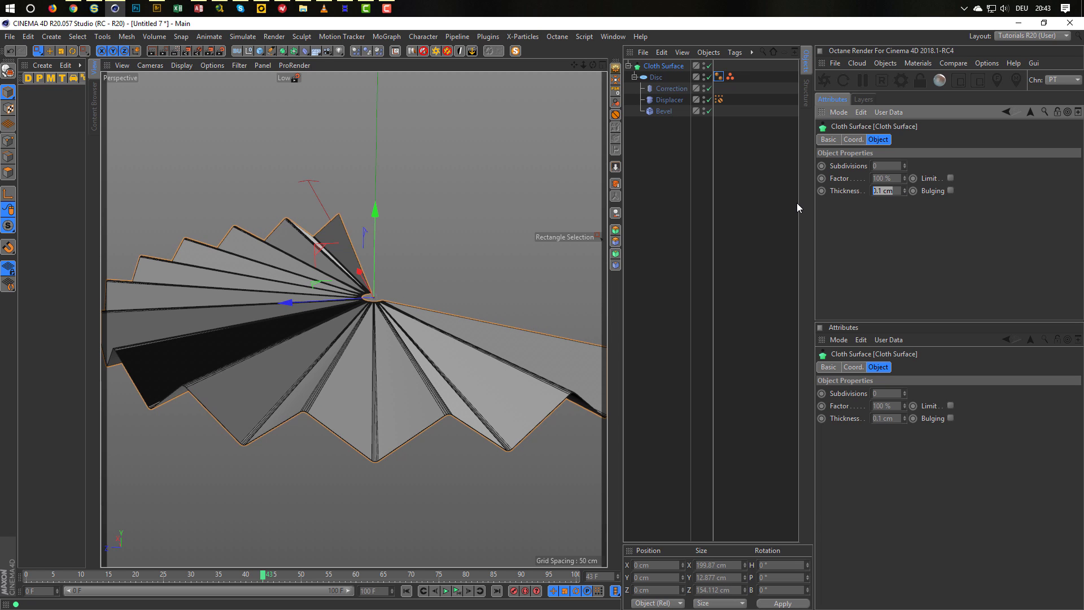
{"action": "type", "text": ".5"}
{"action": "key", "text": "Return"}
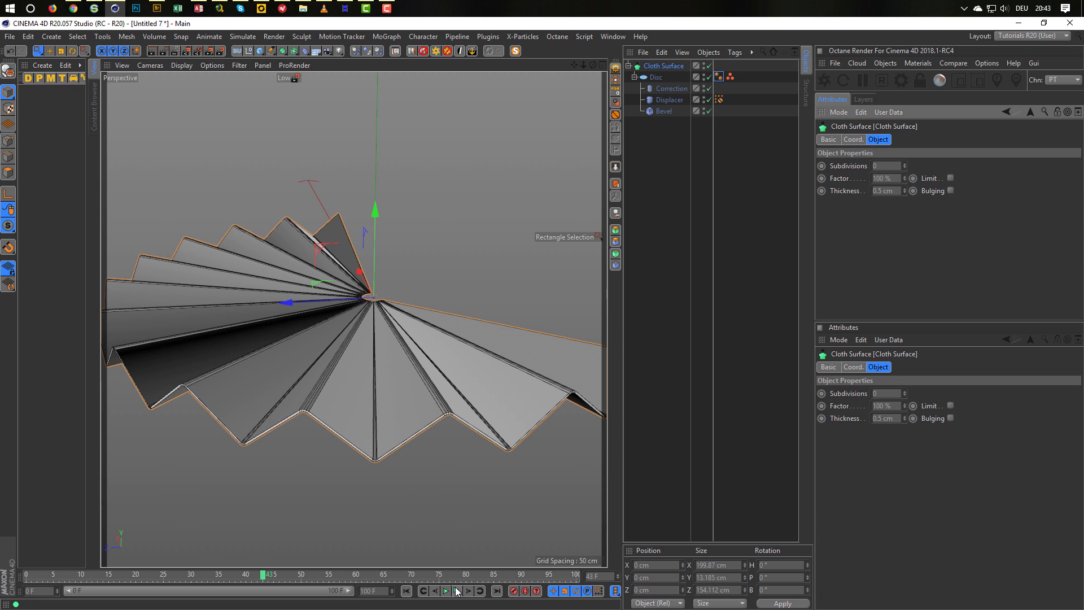
Scrub the animation forward to the flat, unfolded disc and inspect it with the Cloth Surface thickness.
{"action": "left_click_drag", "start_coordinate": [268, 577], "coordinate": [568, 589]}
{"action": "left_click_drag", "start_coordinate": [477, 450], "coordinate": [336, 411], "text": "alt"}
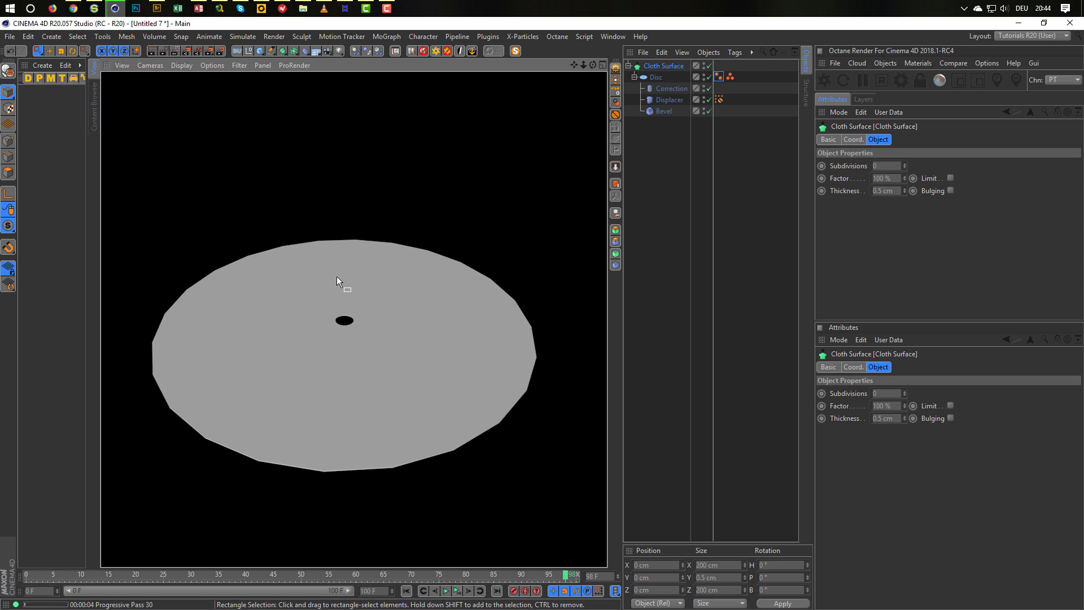
{"action": "left_click", "coordinate": [361, 276]}
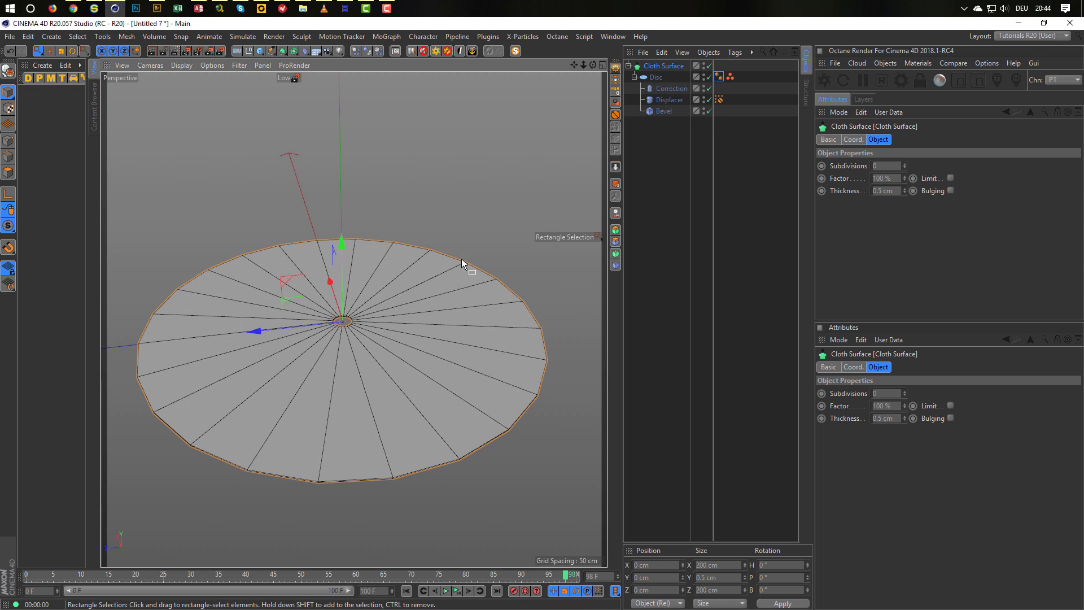
Make a Py-Extrude Generator the disc's parent in place of the Cloth Surface, and preview the folds at frame 42.
{"action": "left_click", "coordinate": [657, 78]}
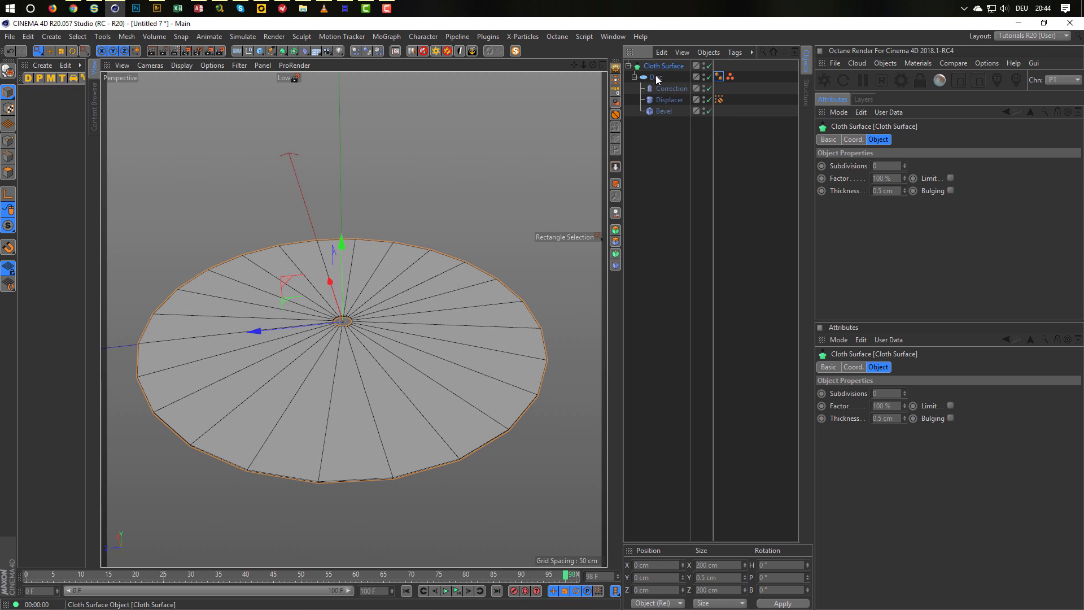
{"action": "left_click", "coordinate": [617, 233]}
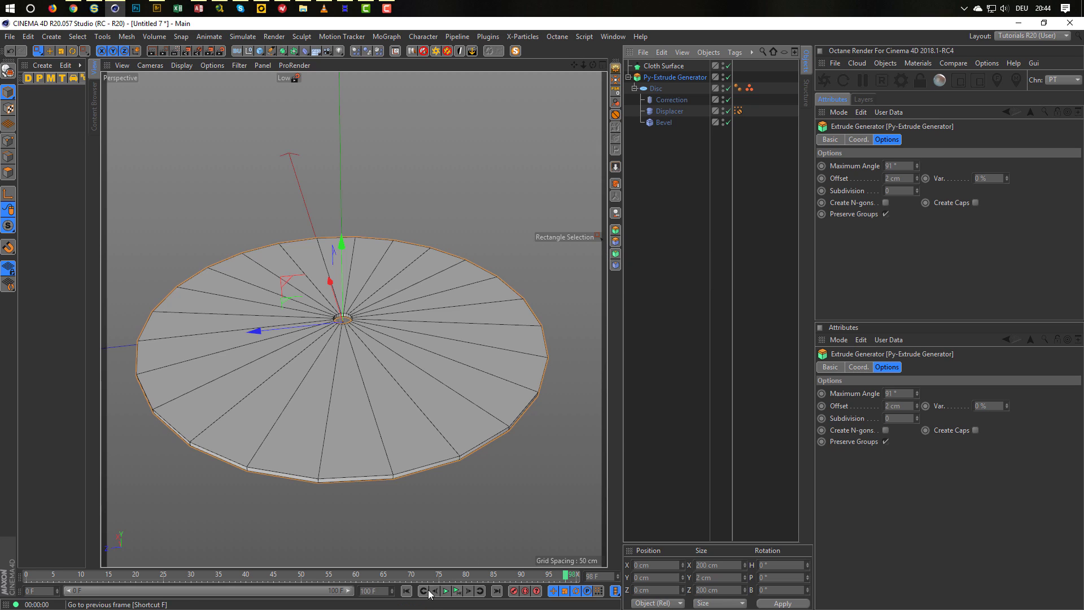
{"action": "left_click_drag", "start_coordinate": [502, 570], "coordinate": [263, 546]}
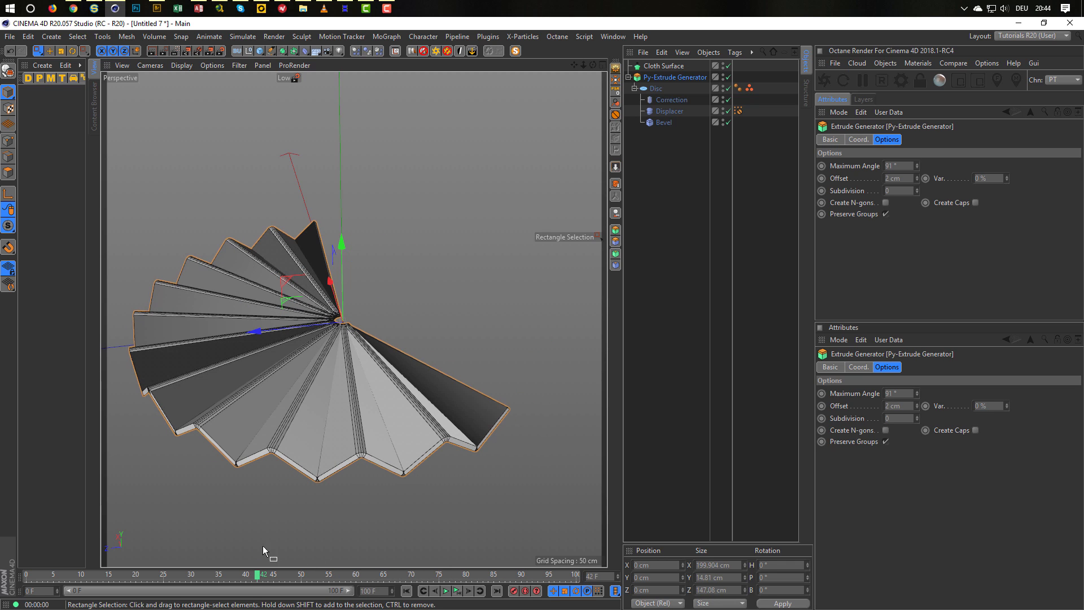
Set the Py-Extrude Generator's offset to 0.5 cm, enable Create Caps and scrub through the unfolding.
{"action": "double_click", "coordinate": [906, 180]}
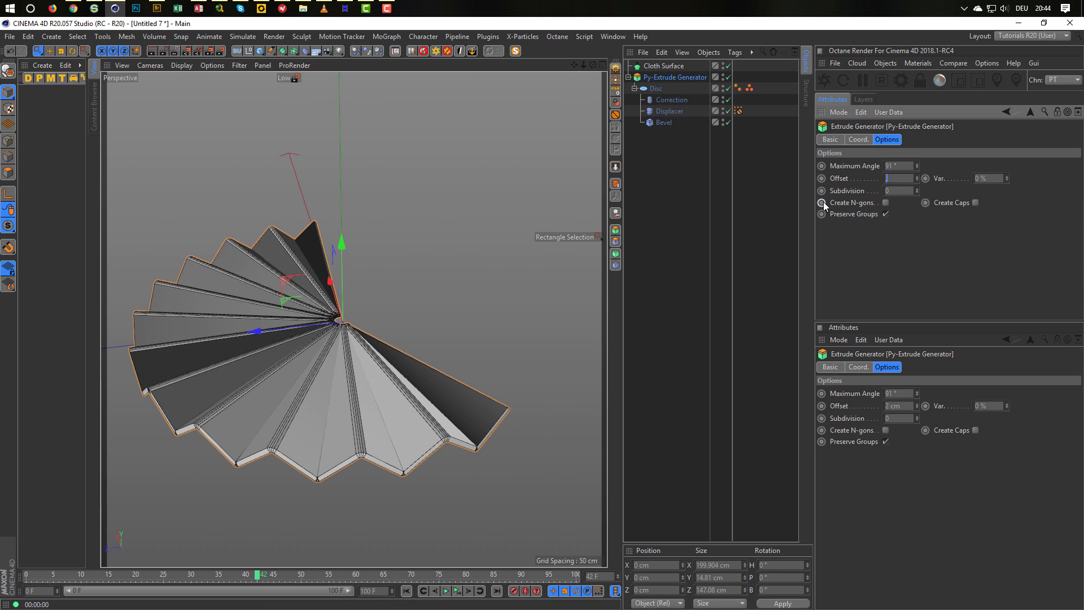
{"action": "type", "text": "0.5"}
{"action": "key", "text": "Return"}
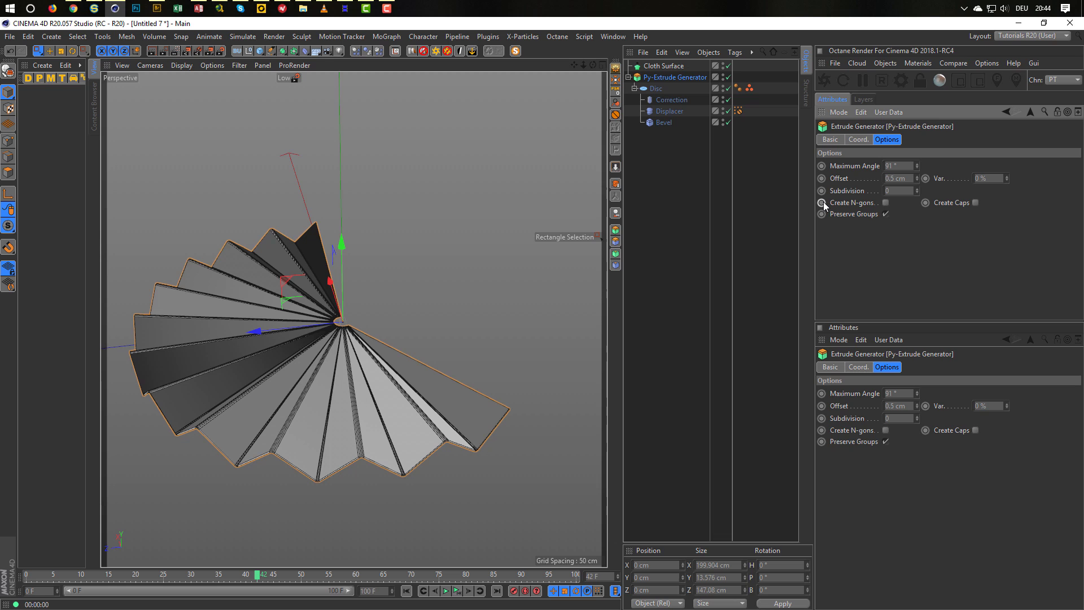
{"action": "left_click", "coordinate": [975, 202]}
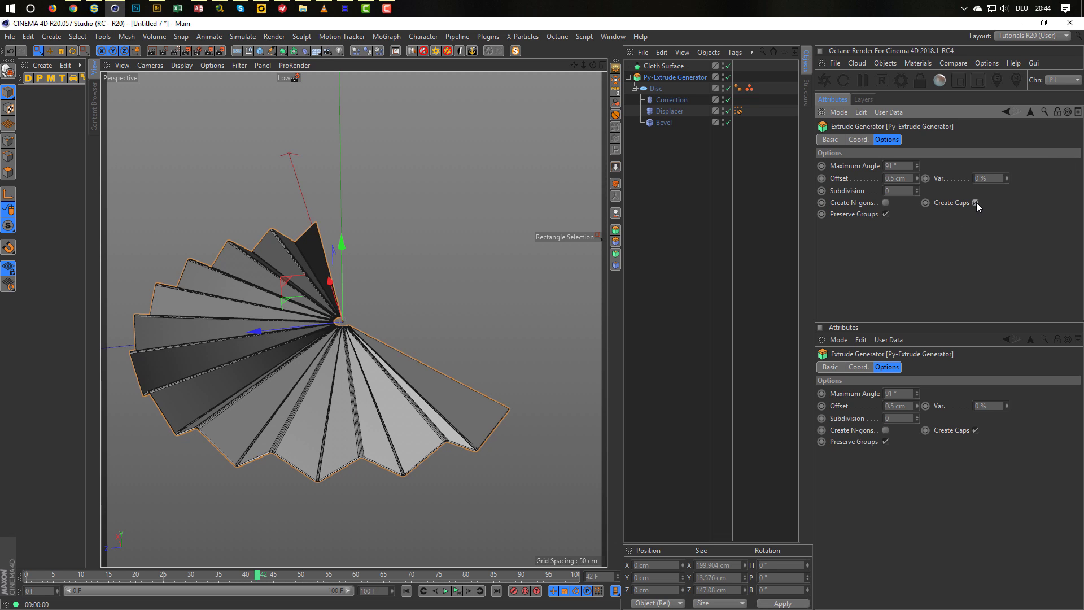
{"action": "left_click", "coordinate": [269, 579]}
{"action": "left_click_drag", "start_coordinate": [269, 579], "coordinate": [468, 573]}
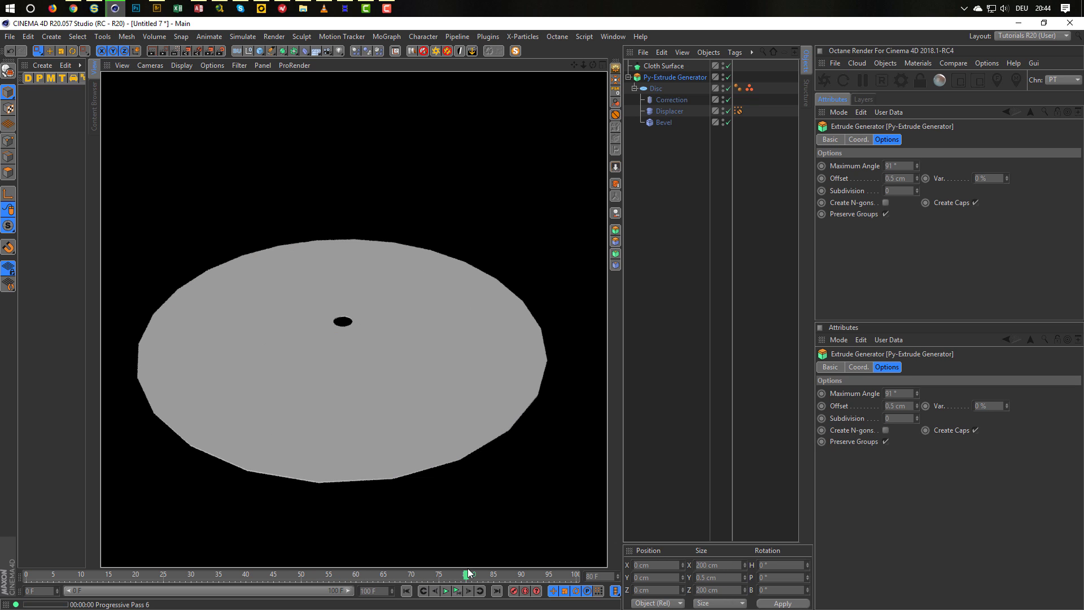
Delete the unused Cloth Surface object from the scene.
{"action": "left_click", "coordinate": [708, 364]}
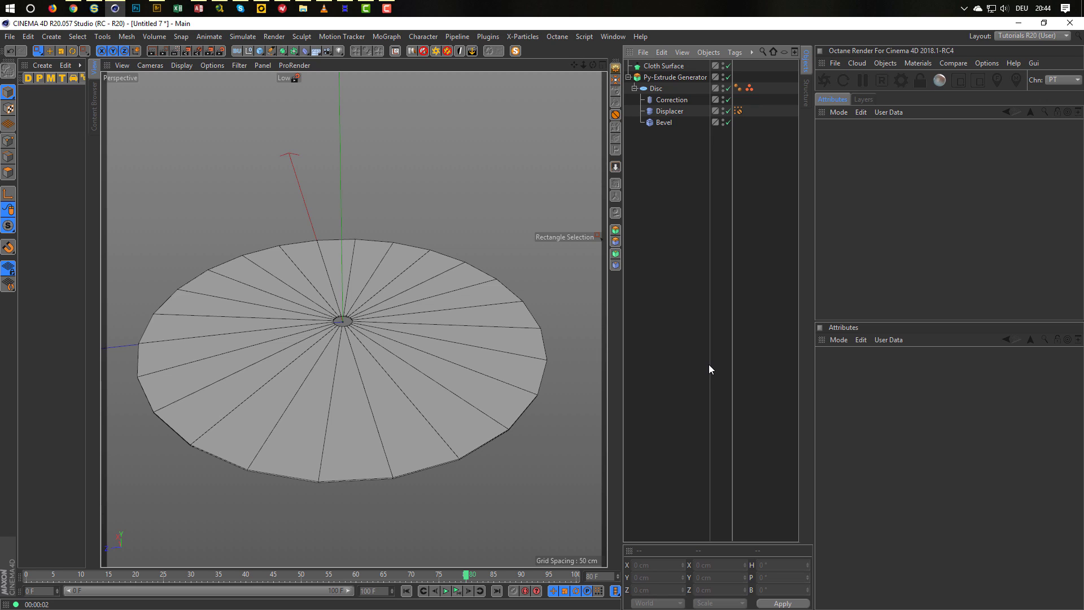
{"action": "left_click", "coordinate": [635, 89]}
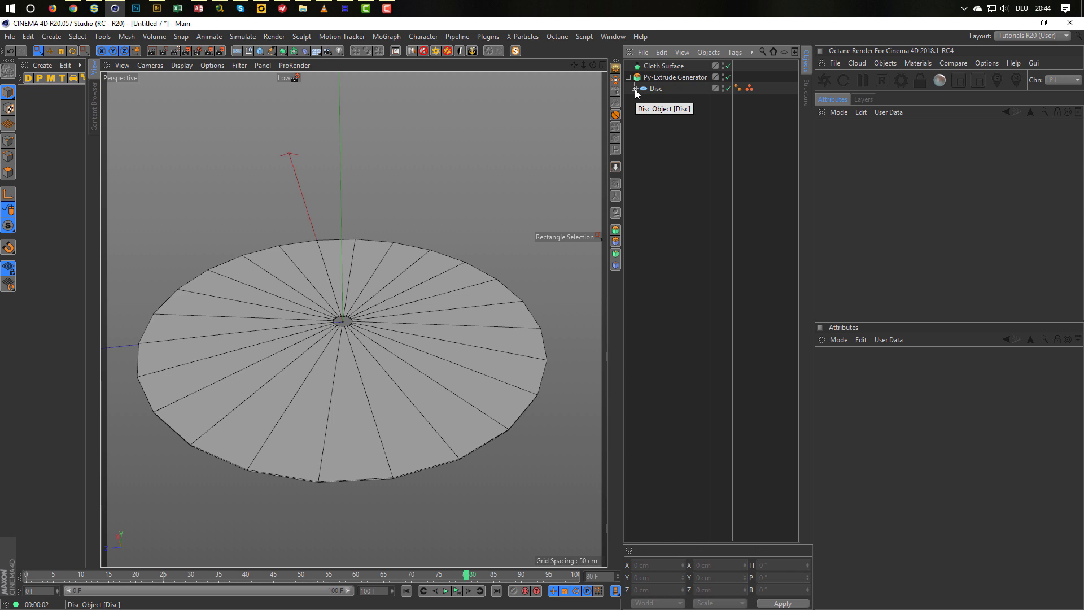
{"action": "left_click", "coordinate": [663, 66]}
{"action": "key", "text": "Delete"}
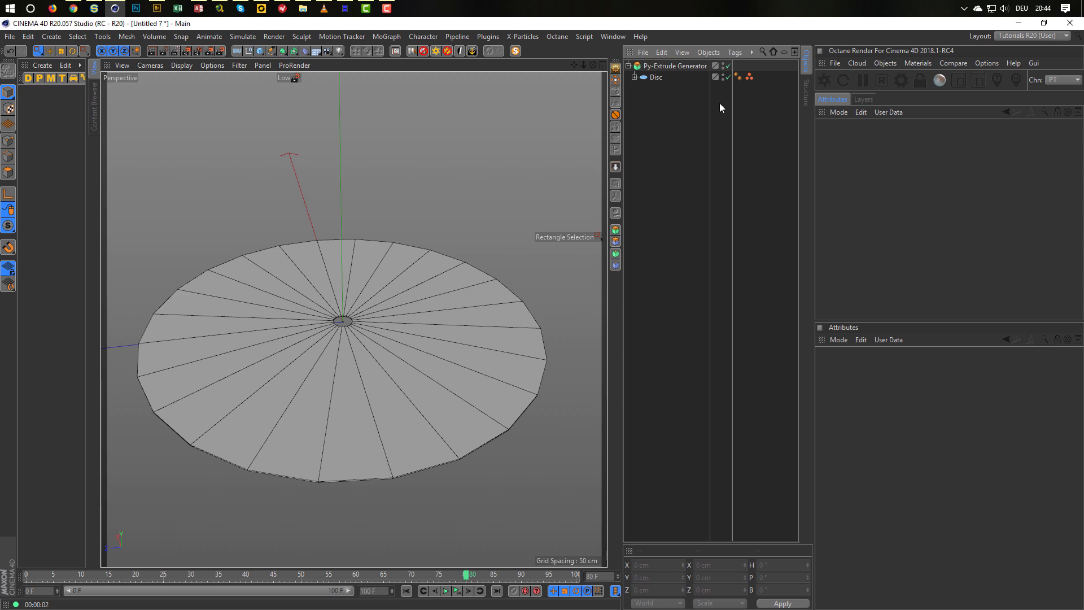
{"action": "left_click", "coordinate": [635, 77]}
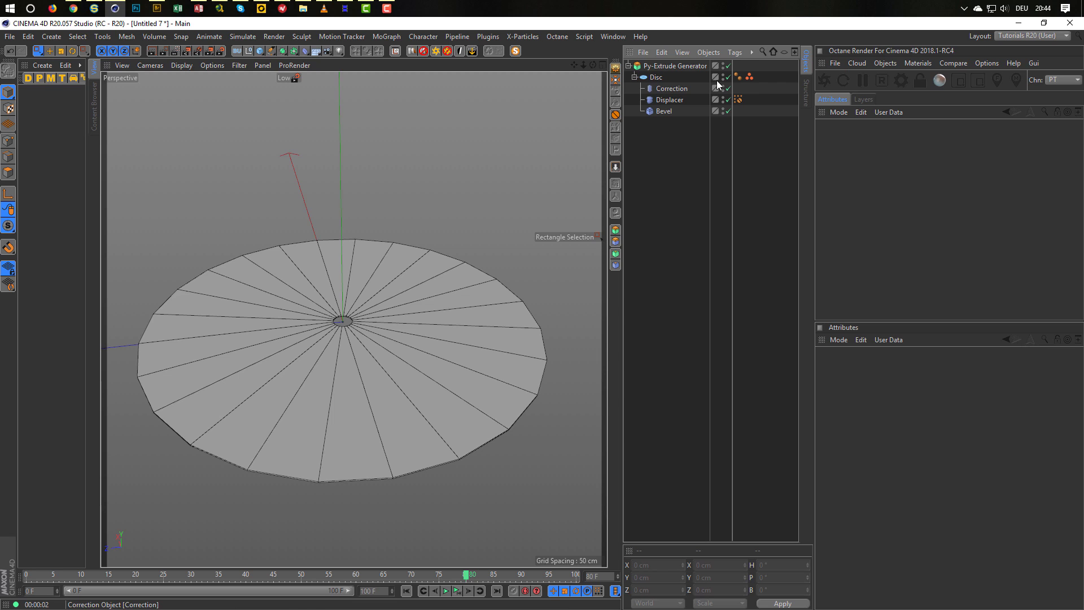
Hide and disable the Py-Extrude Generator with all its children, and collapse its hierarchy.
{"action": "left_click", "coordinate": [724, 66]}
{"action": "left_click", "coordinate": [728, 66]}
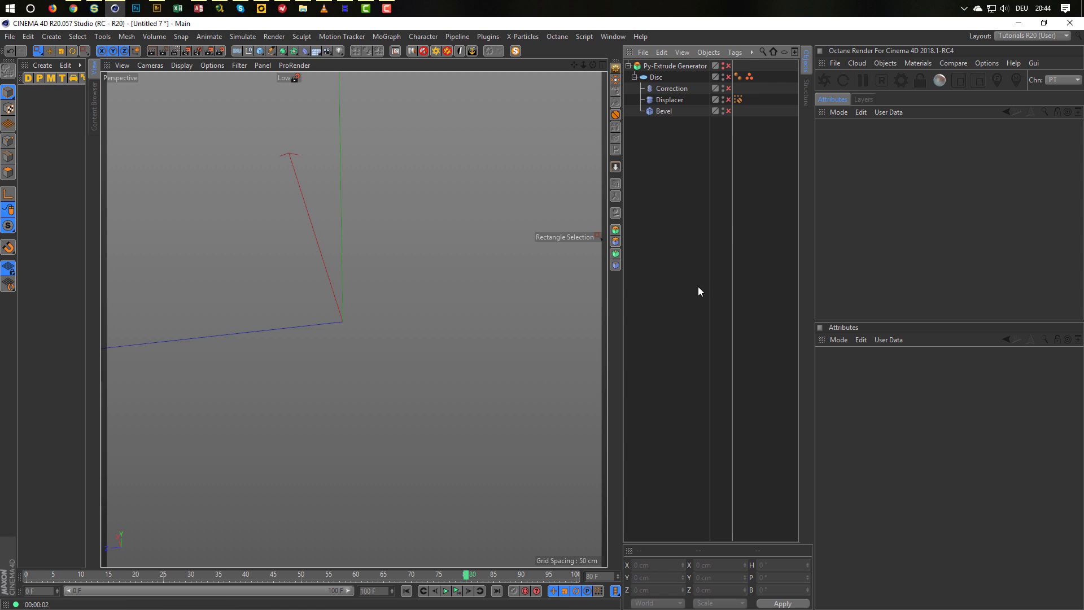
{"action": "left_click", "coordinate": [629, 66]}
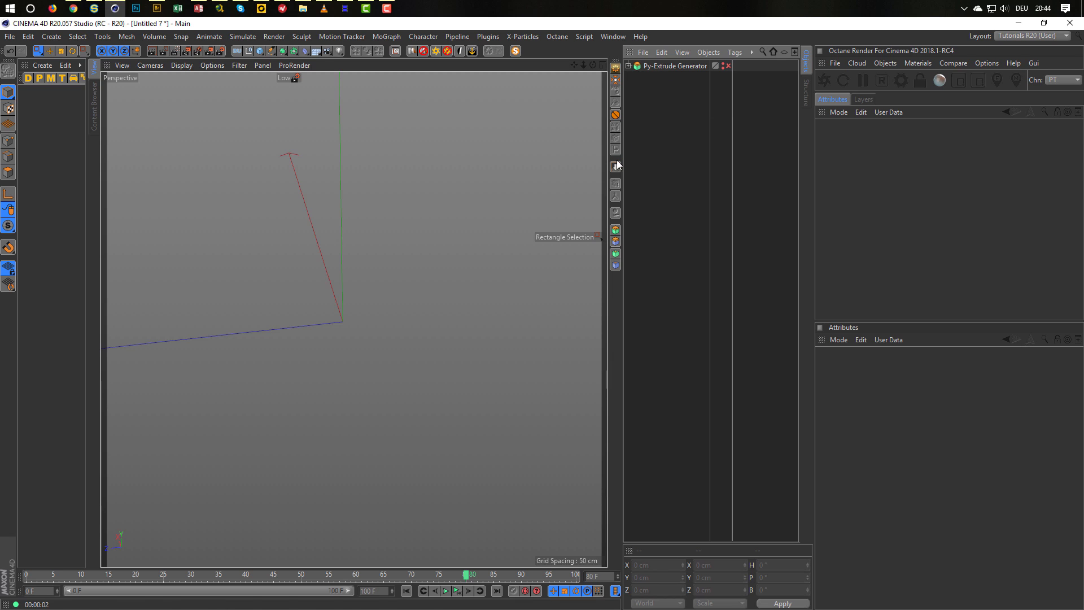
Add a MoSpline object below the Py-Extrude Generator in the object list.
{"action": "scroll", "coordinate": [217, 367], "scroll_direction": "down", "scroll_amount": 4}
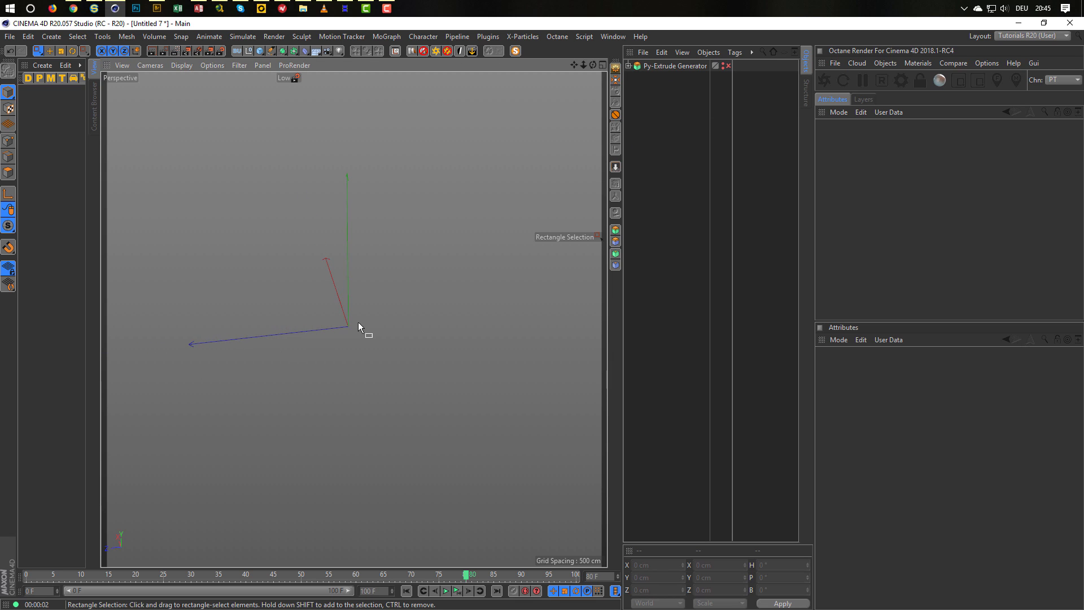
{"action": "left_click_drag", "start_coordinate": [348, 321], "coordinate": [386, 269], "text": "alt"}
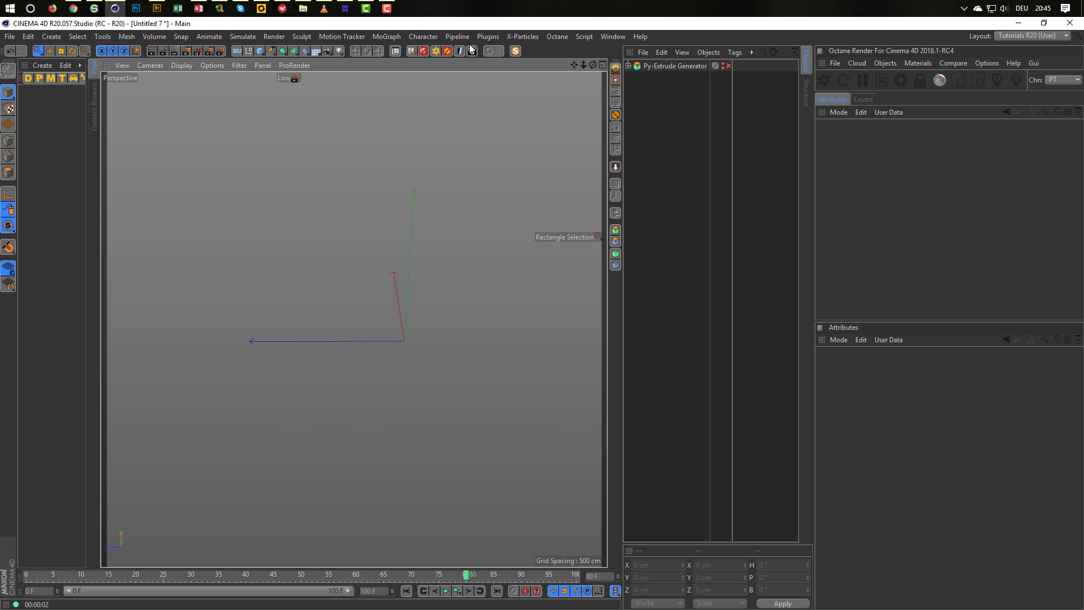
{"action": "left_click", "coordinate": [387, 36]}
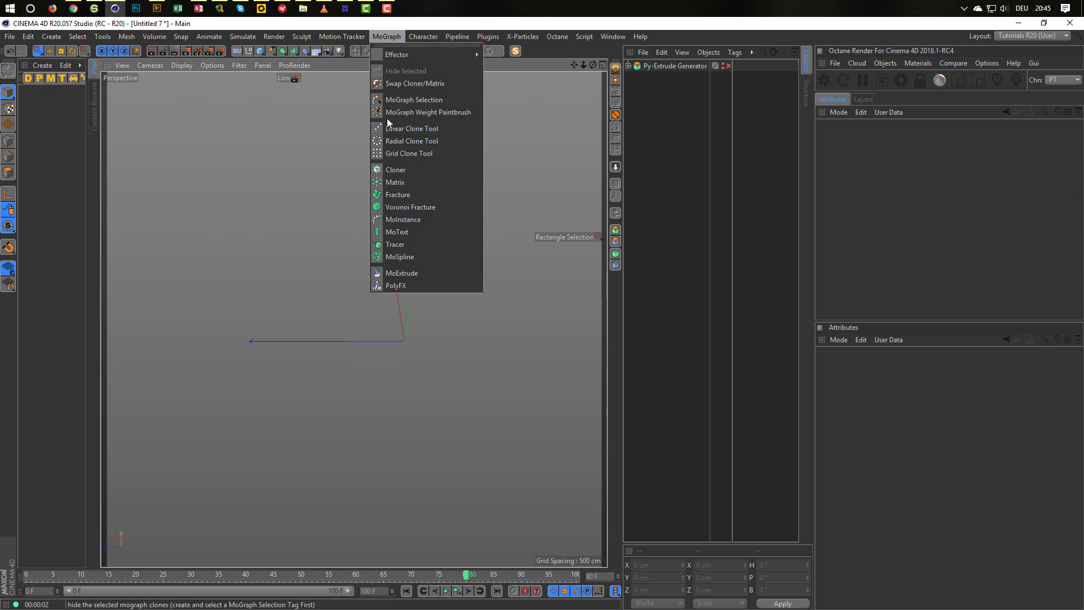
{"action": "left_click", "coordinate": [418, 256]}
{"action": "left_click_drag", "start_coordinate": [658, 66], "coordinate": [675, 77]}
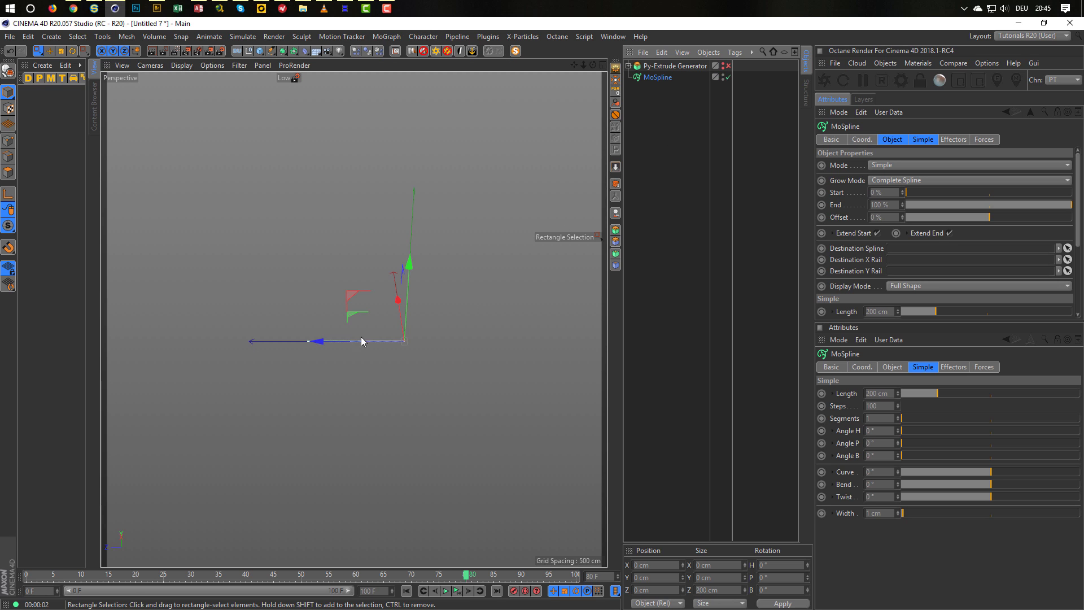
{"action": "left_click_drag", "start_coordinate": [387, 339], "coordinate": [533, 350], "text": "alt"}
{"action": "scroll", "coordinate": [425, 317], "scroll_direction": "up", "scroll_amount": 6}
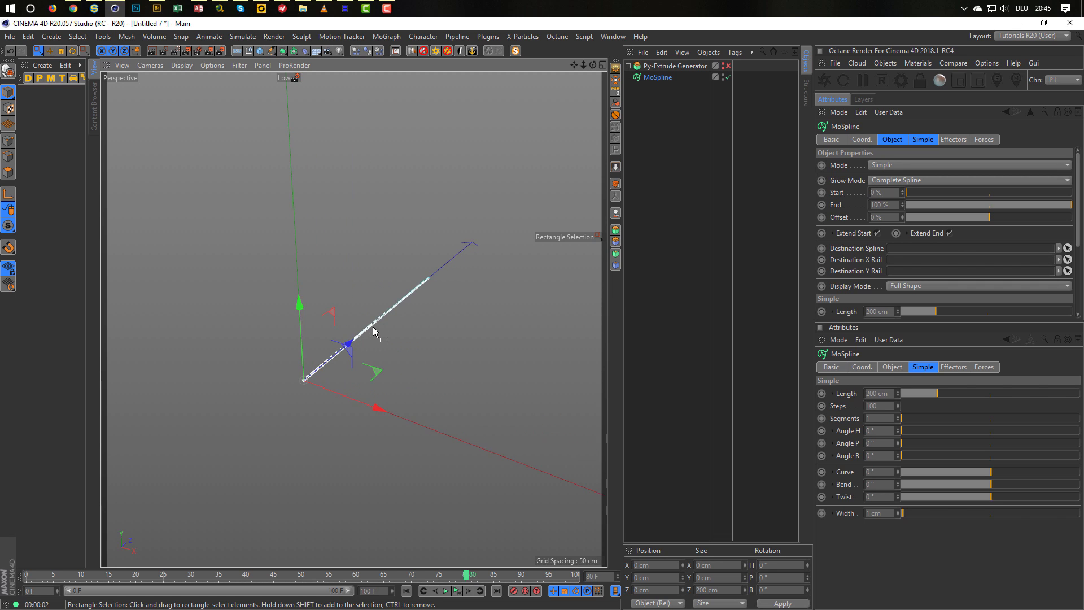
{"action": "scroll", "coordinate": [373, 327], "scroll_direction": "up", "scroll_amount": 1}
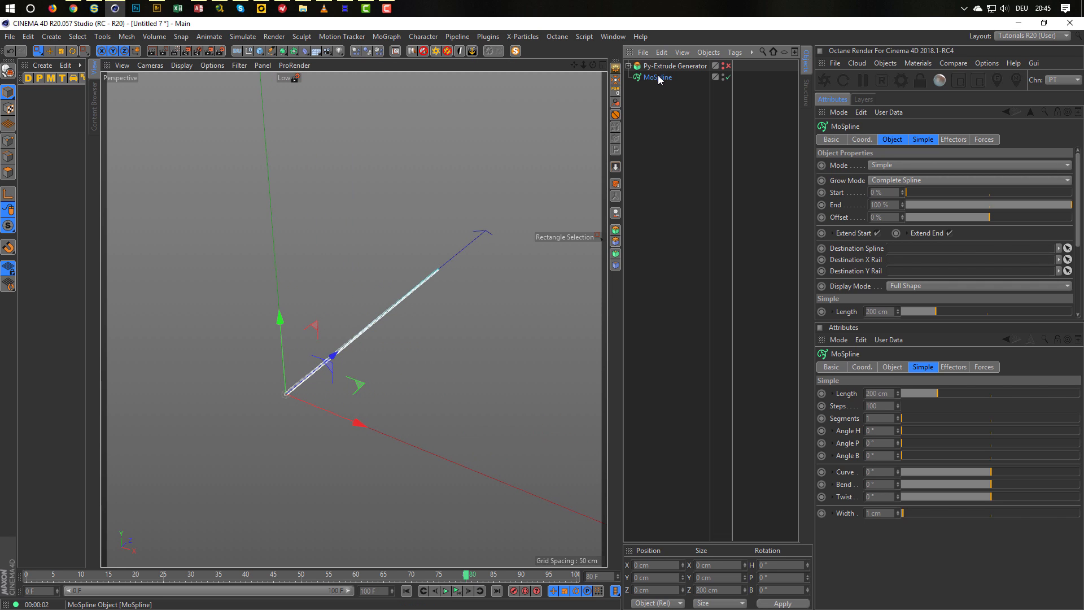
Duplicate the MoSpline and set the copy's Angle P to 10°.
{"action": "left_click_drag", "start_coordinate": [660, 78], "coordinate": [651, 151], "text": "ctrl"}
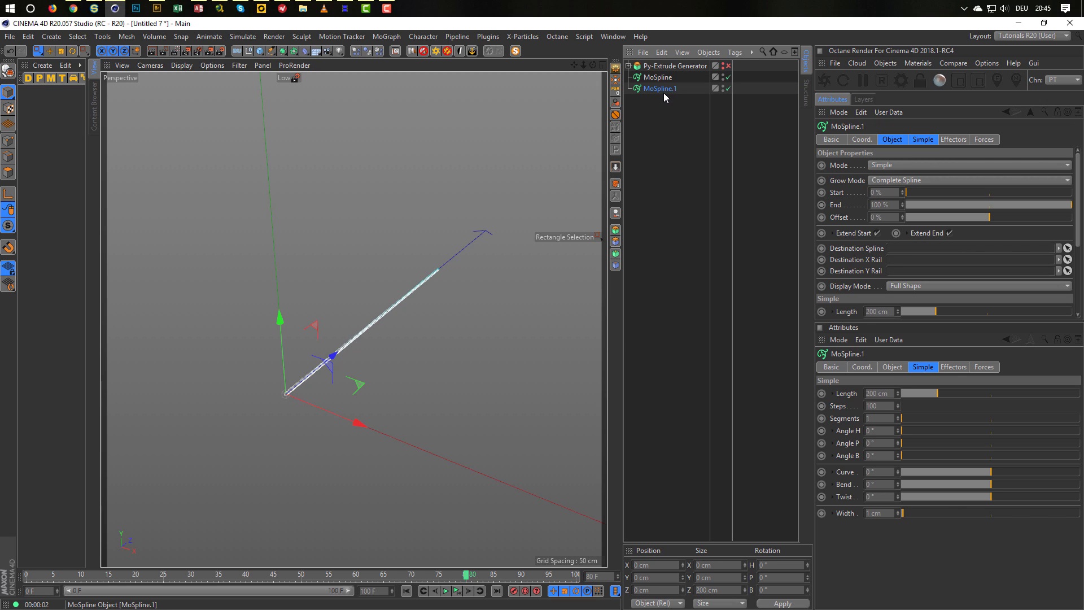
{"action": "left_click", "coordinate": [921, 140]}
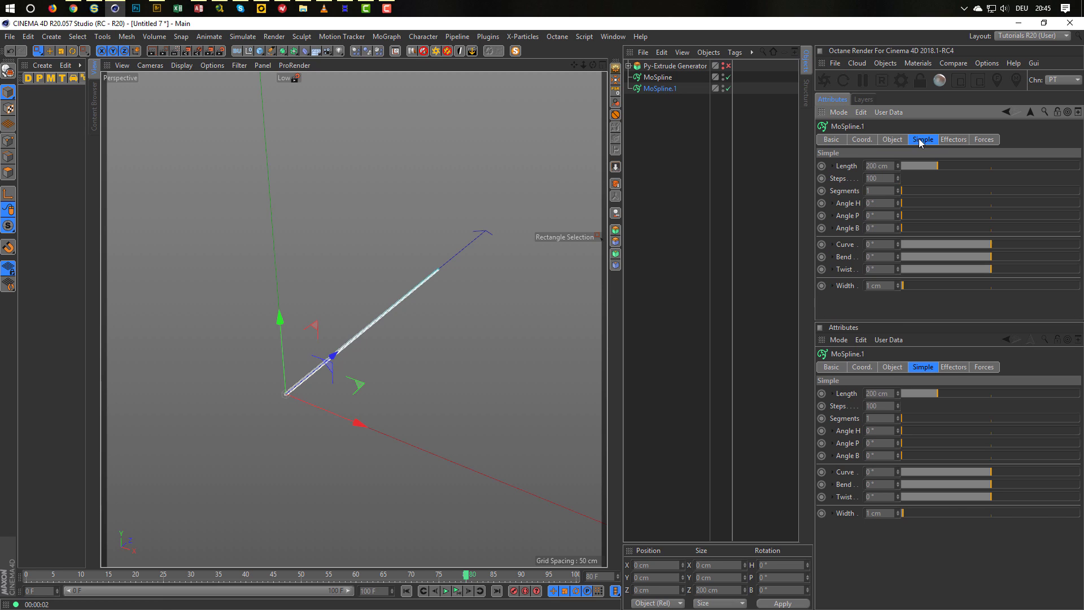
{"action": "double_click", "coordinate": [880, 215]}
{"action": "type", "text": "10"}
{"action": "key", "text": "Return"}
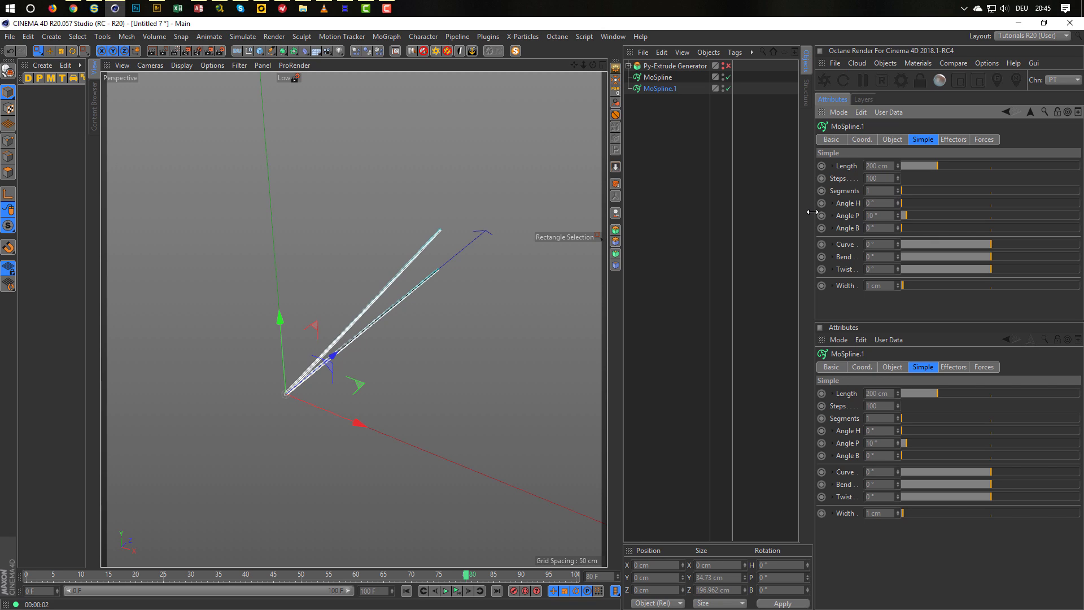
Add a Cloner and make both MoSplines its children.
{"action": "left_click_drag", "start_coordinate": [417, 292], "coordinate": [455, 231], "text": "alt"}
{"action": "left_click_drag", "start_coordinate": [397, 299], "coordinate": [401, 322], "text": "alt"}
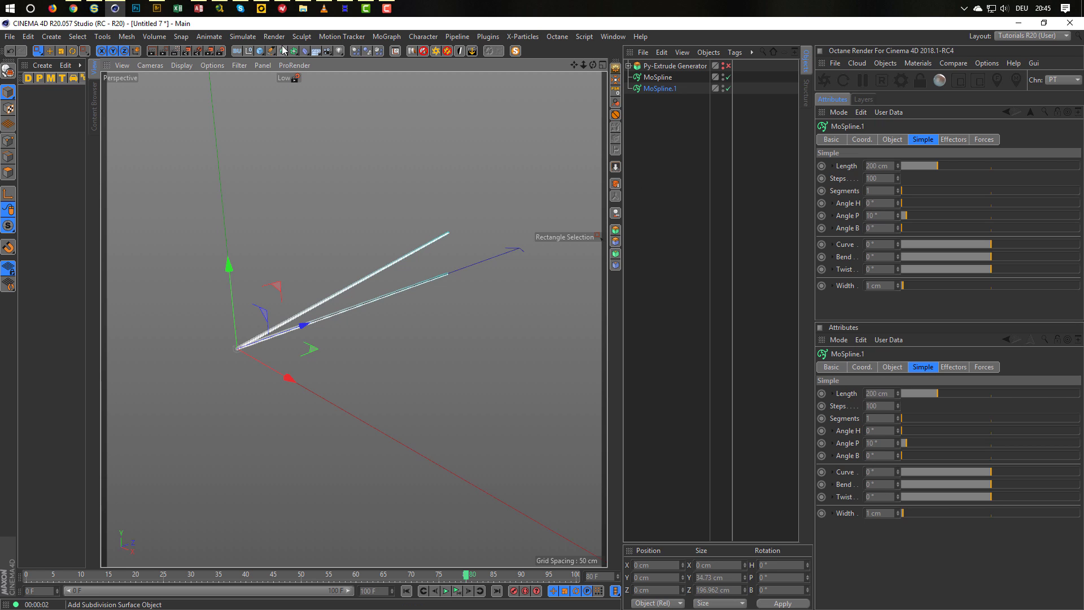
{"action": "left_click", "coordinate": [387, 36]}
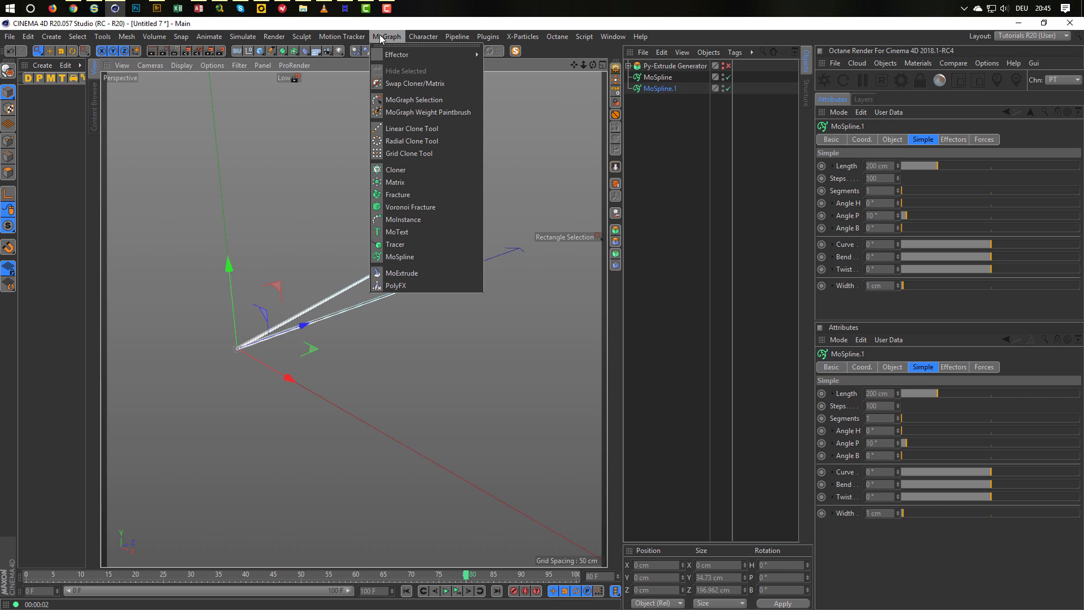
{"action": "left_click", "coordinate": [402, 170]}
{"action": "mouse_move", "coordinate": [651, 63]}
{"action": "left_mouse_down"}
{"action": "mouse_move", "coordinate": [655, 103]}
{"action": "mouse_move", "coordinate": [657, 77]}
{"action": "left_mouse_up"}
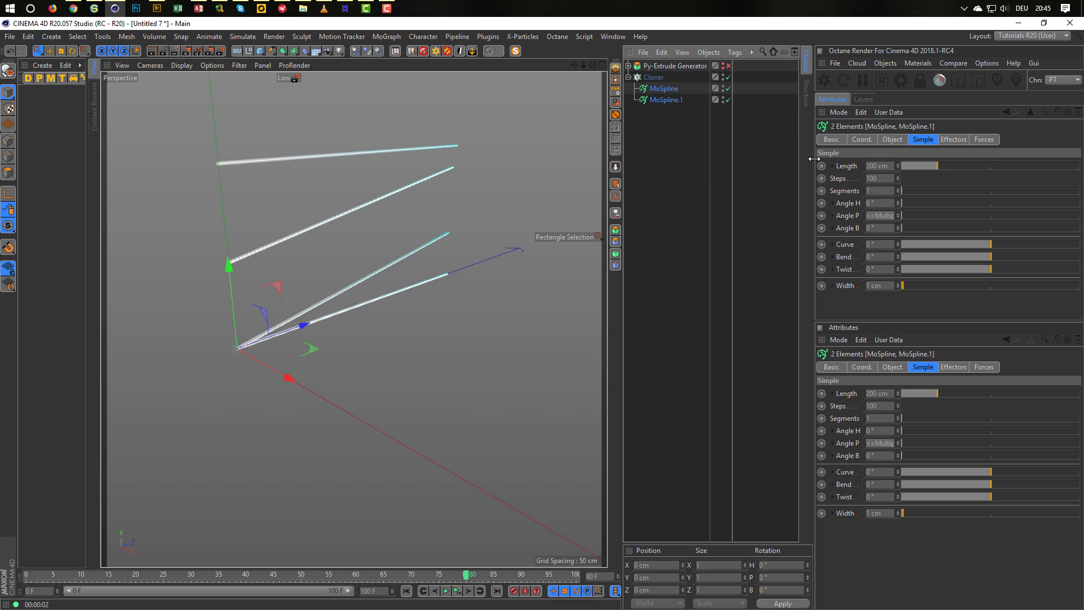
Set the Cloner's mode to Radial and its plane to XZ.
{"action": "left_click", "coordinate": [650, 77]}
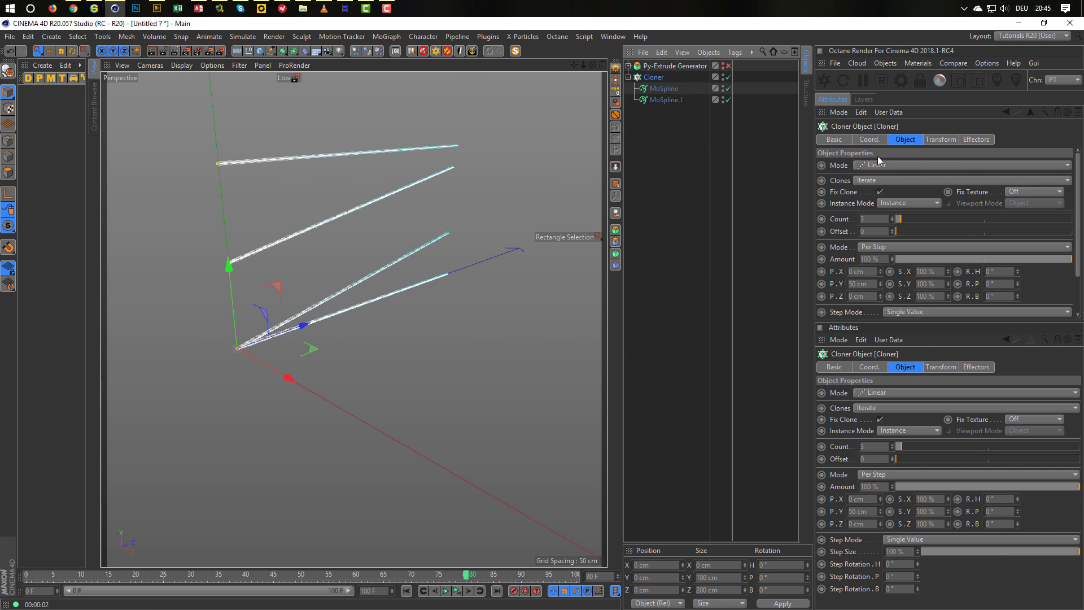
{"action": "left_click", "coordinate": [904, 165]}
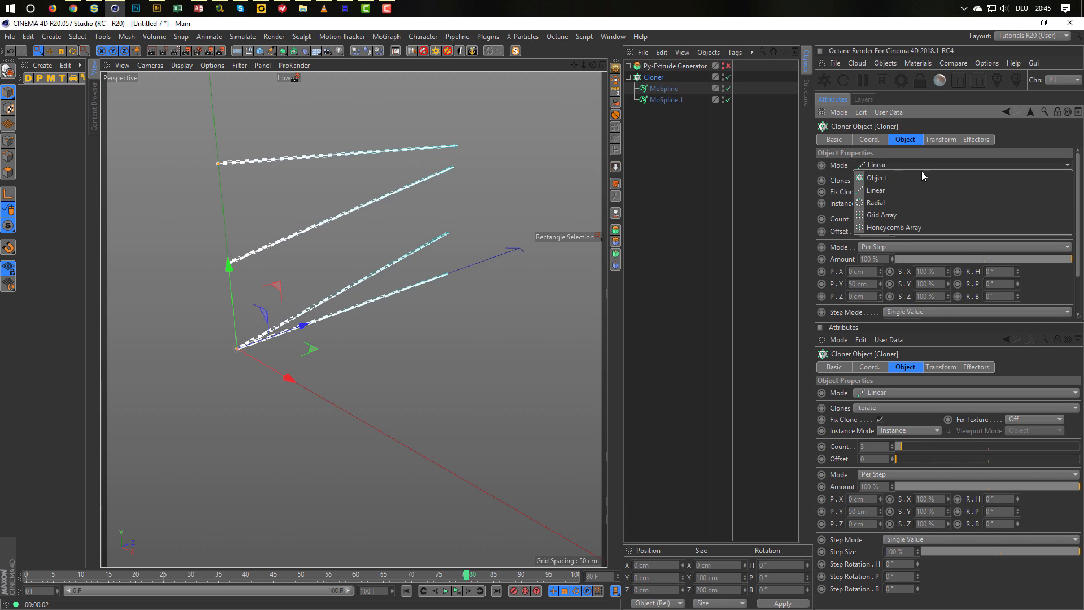
{"action": "left_click", "coordinate": [878, 203]}
{"action": "left_click", "coordinate": [866, 243]}
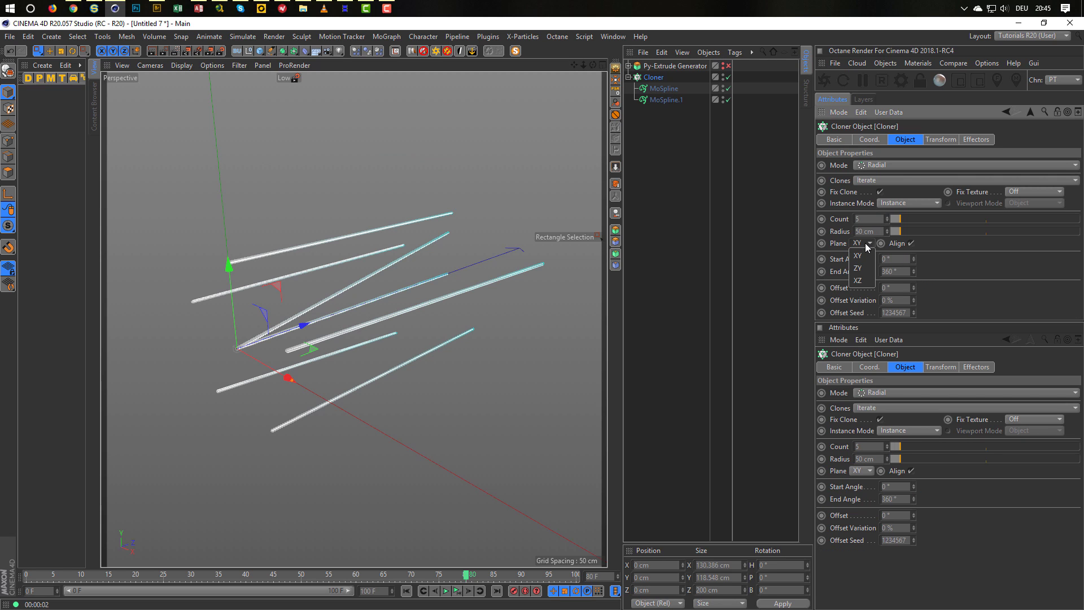
{"action": "left_click", "coordinate": [863, 279]}
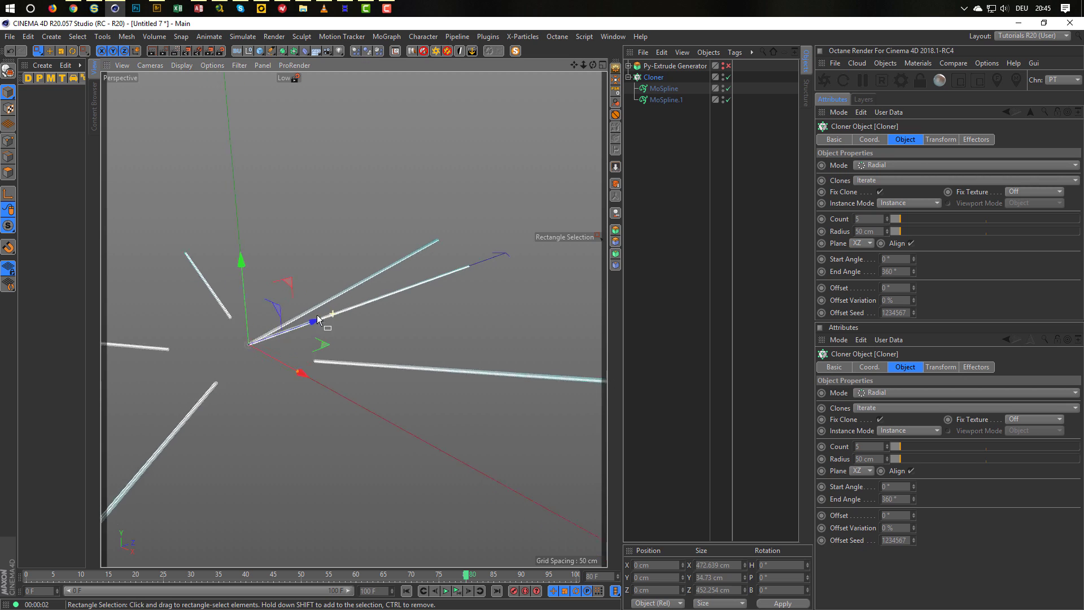
{"action": "mouse_move", "coordinate": [315, 321]}
{"action": "left_mouse_down", "text": "alt"}
{"action": "mouse_move", "coordinate": [287, 325]}
{"action": "mouse_move", "coordinate": [317, 319]}
{"action": "left_mouse_up", "text": "alt"}
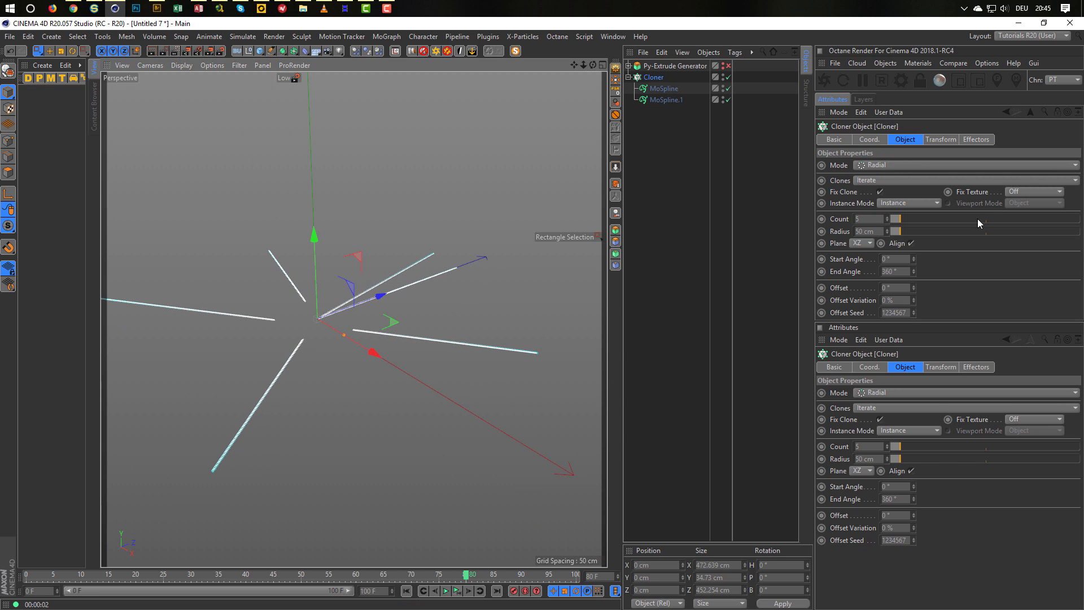
Set the radial Cloner's count to 50 and its radius to 10 cm.
{"action": "left_click", "coordinate": [881, 222]}
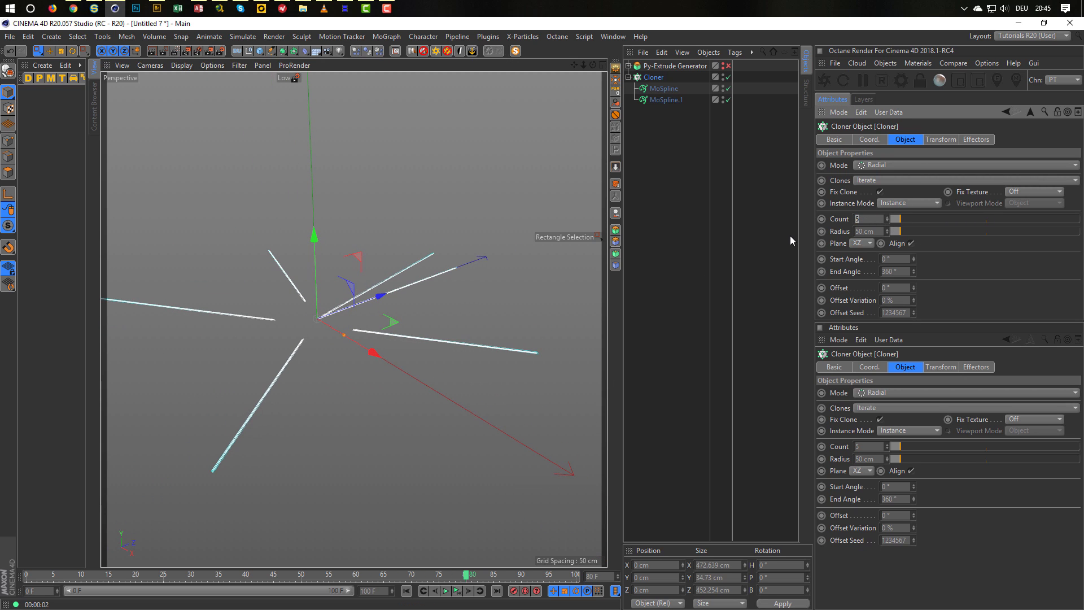
{"action": "type", "text": "0"}
{"action": "key", "text": "Return"}
{"action": "key", "text": "Tab"}
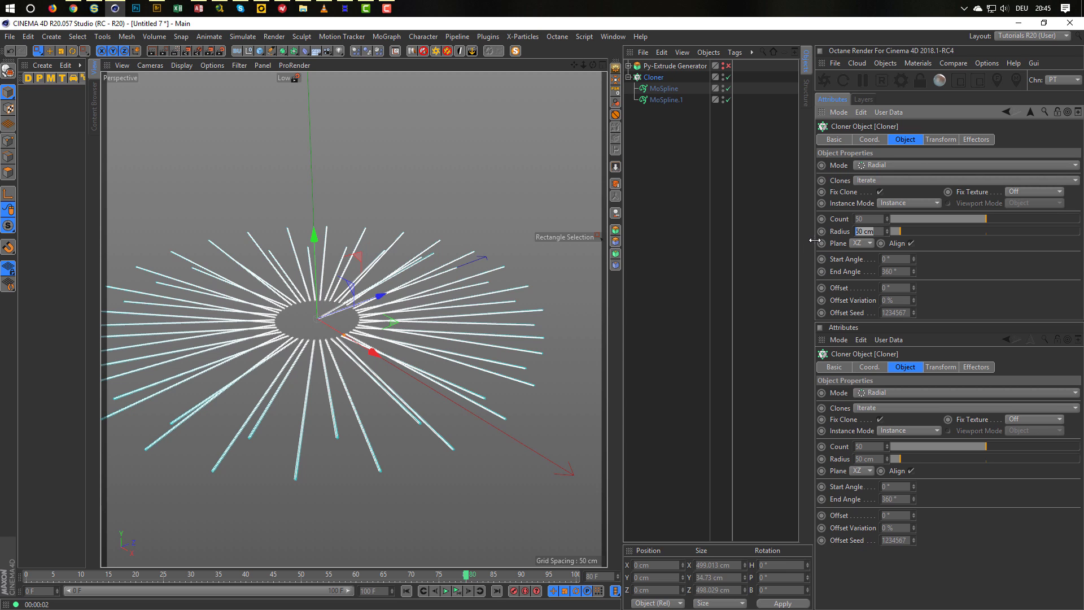
{"action": "type", "text": "10"}
{"action": "key", "text": "Return"}
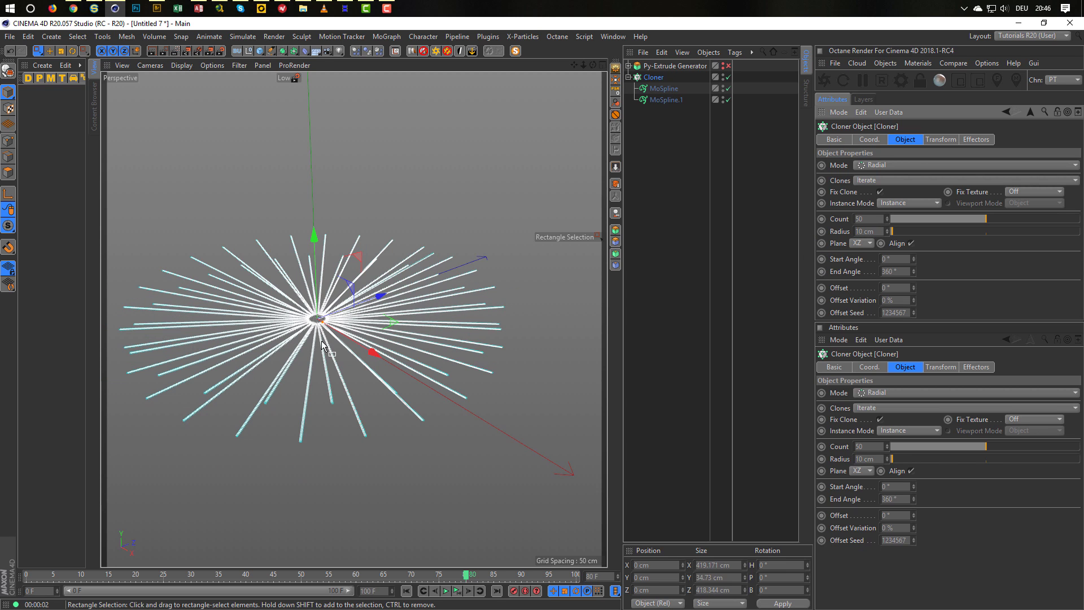
Add a Loft object as the parent of the Cloner to skin the radial splines into a pleated surface.
{"action": "scroll", "coordinate": [326, 347], "scroll_direction": "up", "scroll_amount": 5}
{"action": "scroll", "coordinate": [397, 324], "scroll_direction": "down", "scroll_amount": 5}
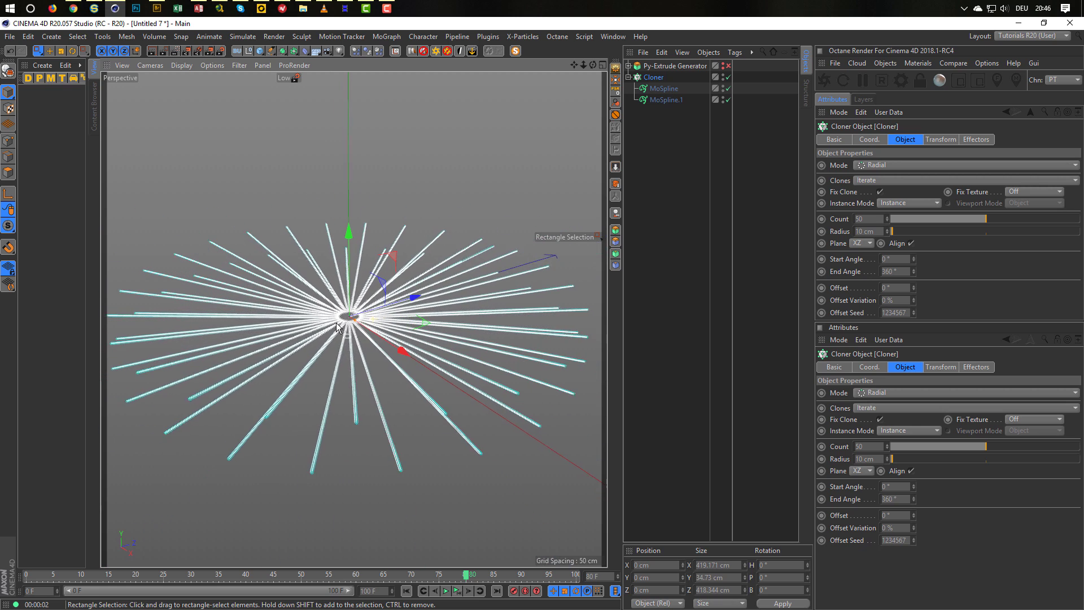
{"action": "scroll", "coordinate": [356, 308], "scroll_direction": "up", "scroll_amount": 1}
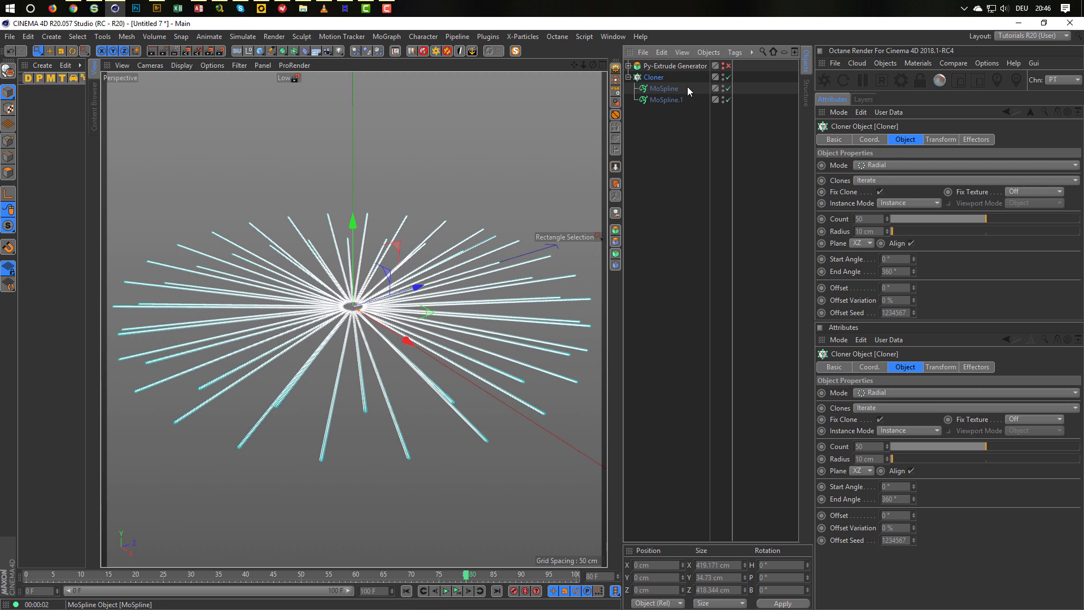
{"action": "left_click", "coordinate": [283, 51]}
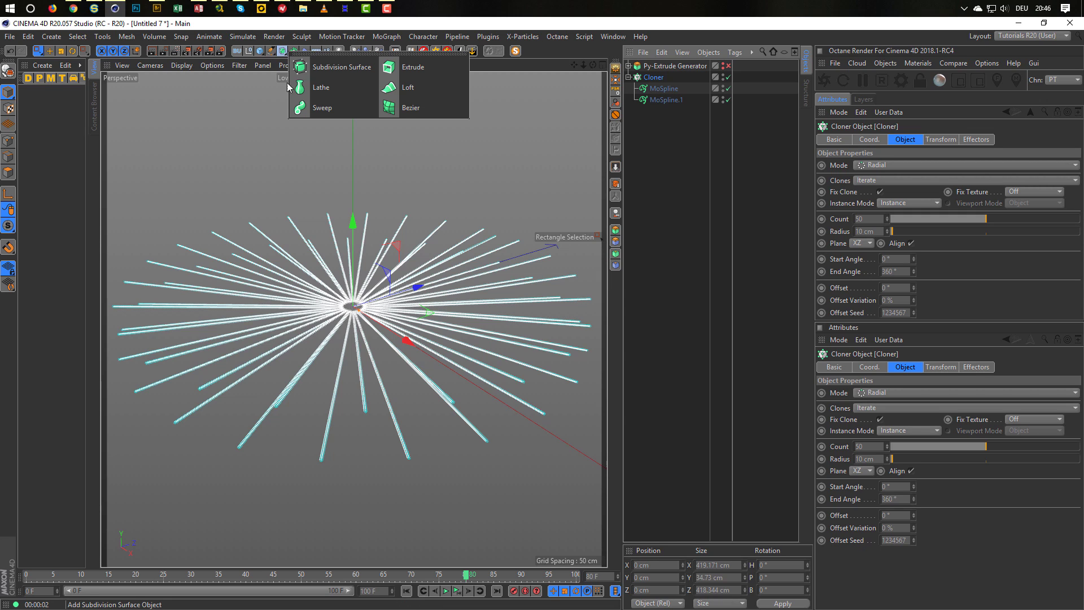
{"action": "left_click", "coordinate": [402, 88], "text": "alt"}
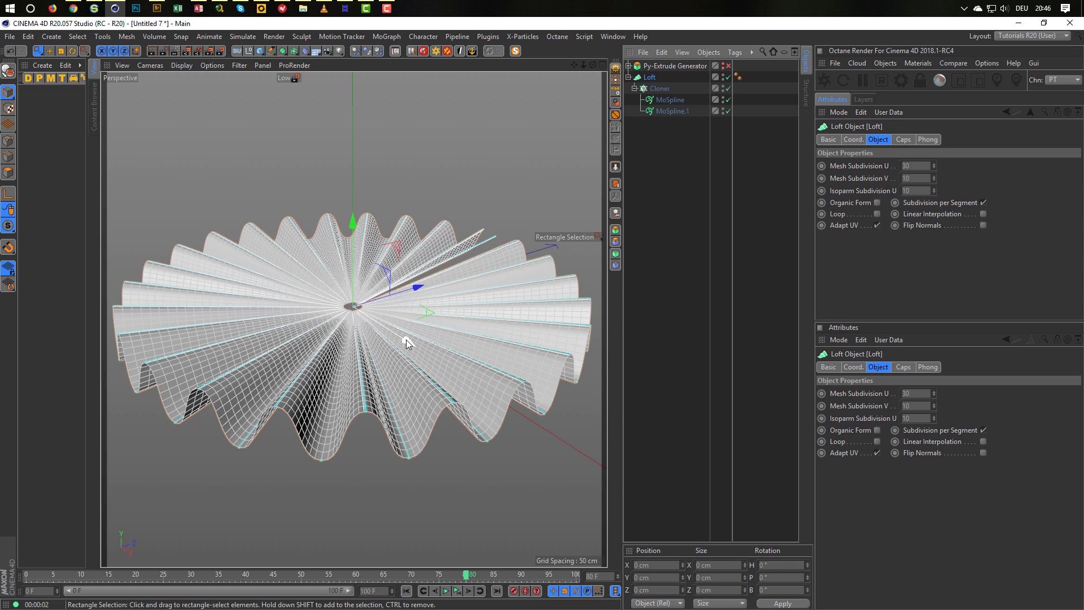
{"action": "left_click_drag", "start_coordinate": [440, 289], "coordinate": [456, 270], "text": "alt"}
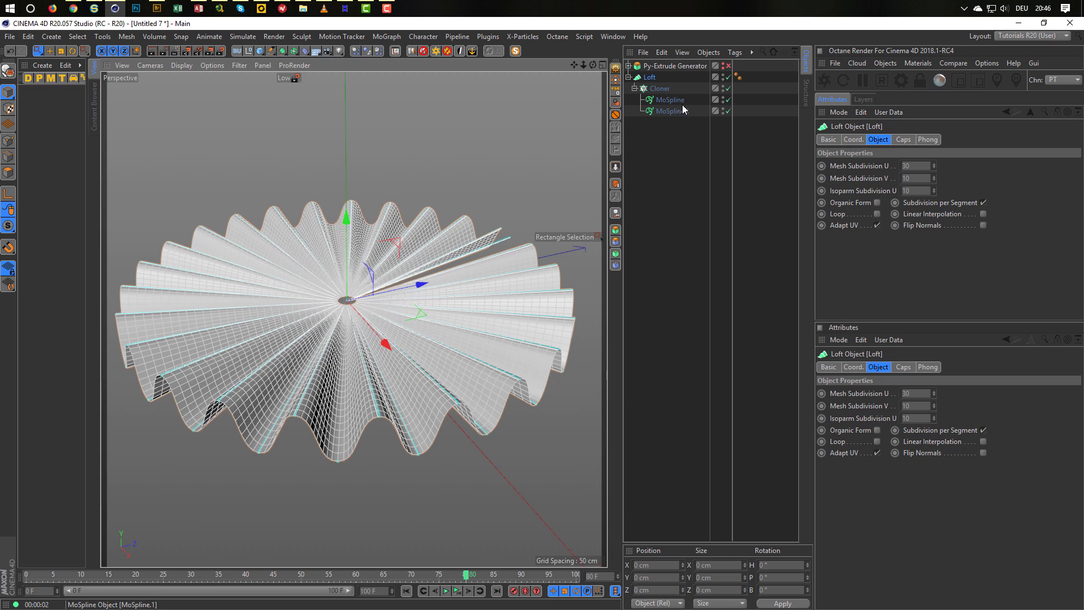
Try an End Angle of 364° on the radial Cloner and set it back to 360°.
{"action": "left_click", "coordinate": [664, 89]}
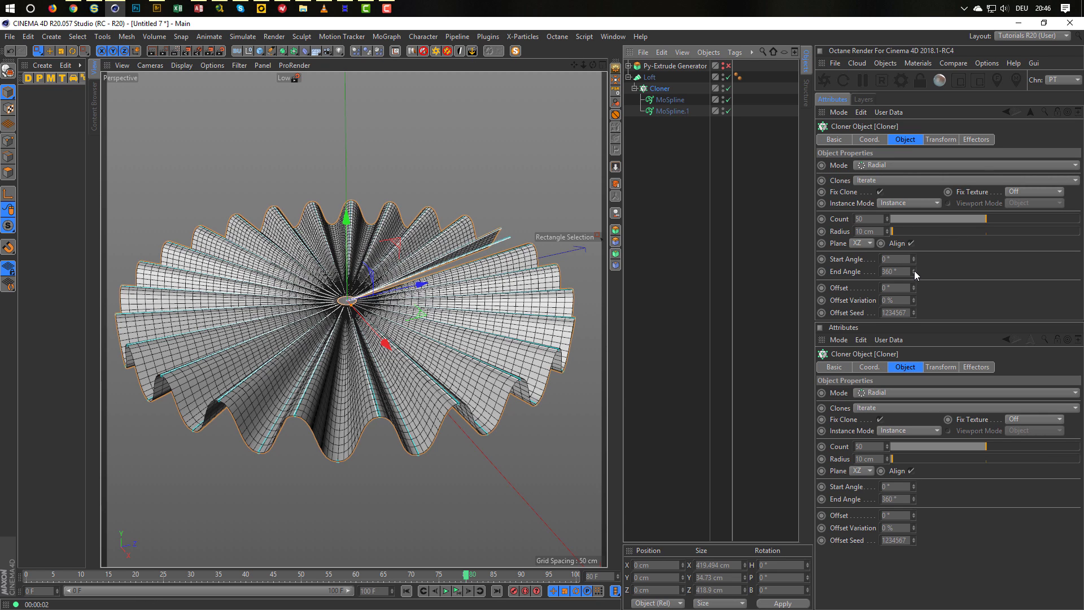
{"action": "mouse_move", "coordinate": [915, 272]}
{"action": "left_mouse_down"}
{"action": "mouse_move", "coordinate": [819, 271]}
{"action": "mouse_move", "coordinate": [915, 271]}
{"action": "left_mouse_up"}
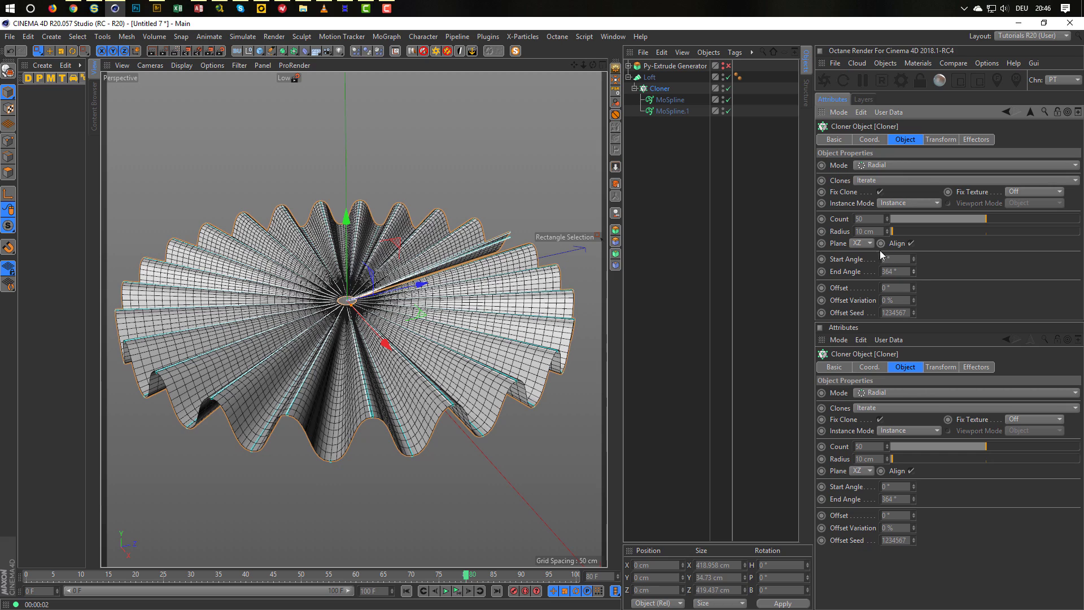
{"action": "double_click", "coordinate": [897, 271]}
{"action": "type", "text": "360"}
{"action": "key", "text": "Return"}
Set the Cloner's count to 51 and its End Angle to 366.9° to bring the fan's open ends together.
{"action": "left_click_drag", "start_coordinate": [411, 256], "coordinate": [452, 288], "text": "alt"}
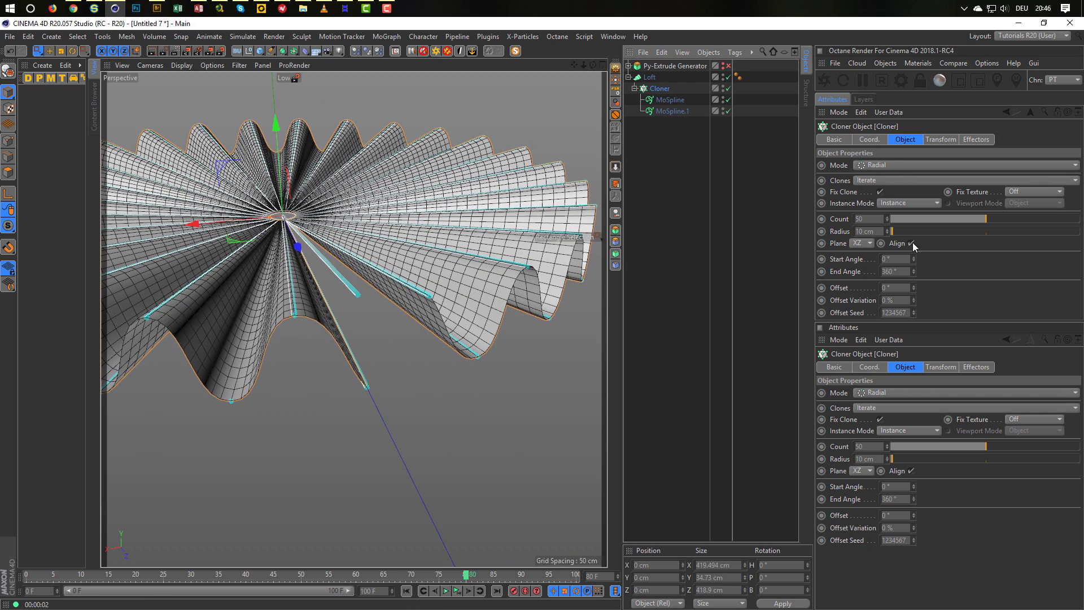
{"action": "left_click", "coordinate": [887, 217]}
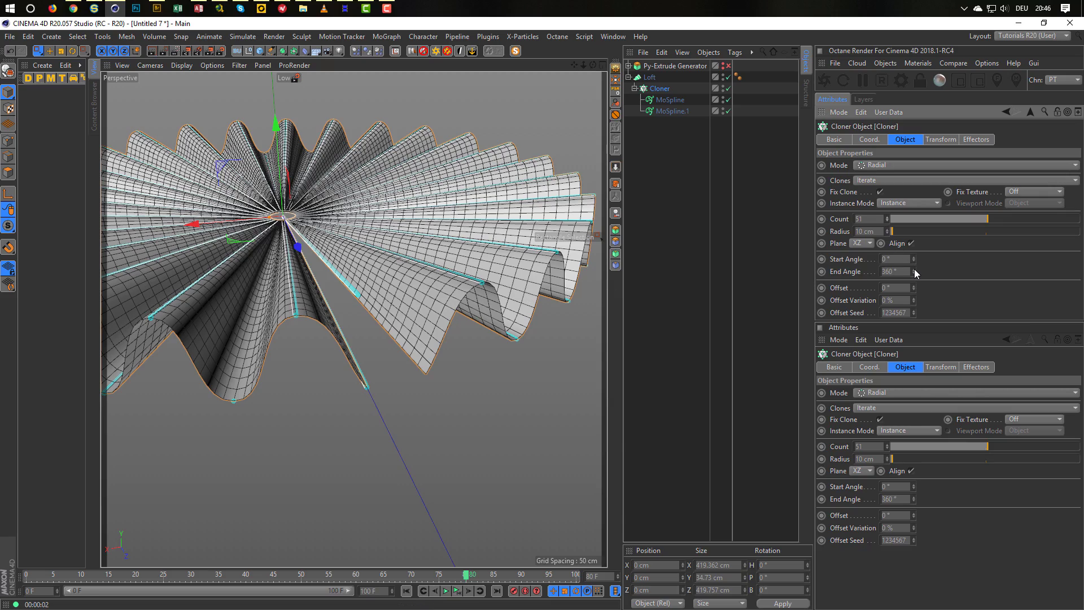
{"action": "left_click_drag", "start_coordinate": [914, 269], "coordinate": [914, 269]}
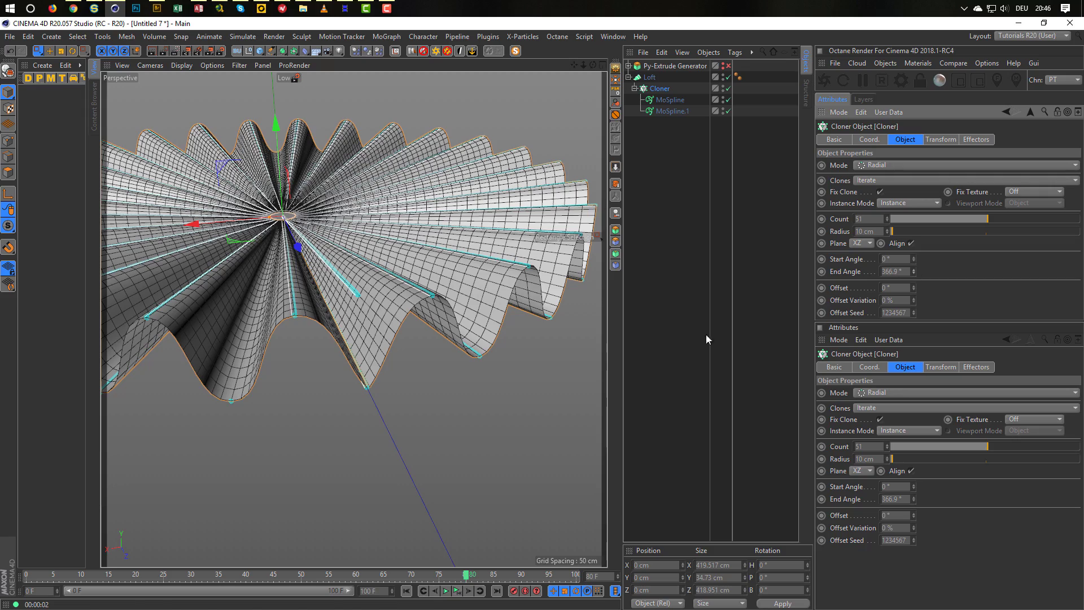
{"action": "left_click_drag", "start_coordinate": [452, 308], "coordinate": [368, 315], "text": "alt"}
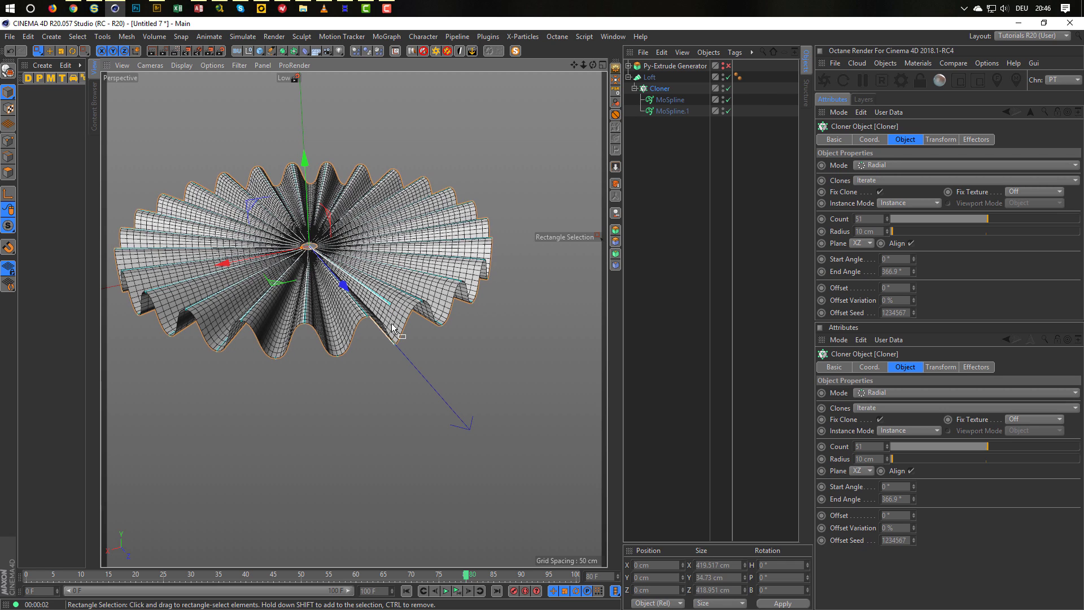
Set the second MoSpline's Angle P to 0° to flatten the lofted fan.
{"action": "left_click", "coordinate": [671, 111]}
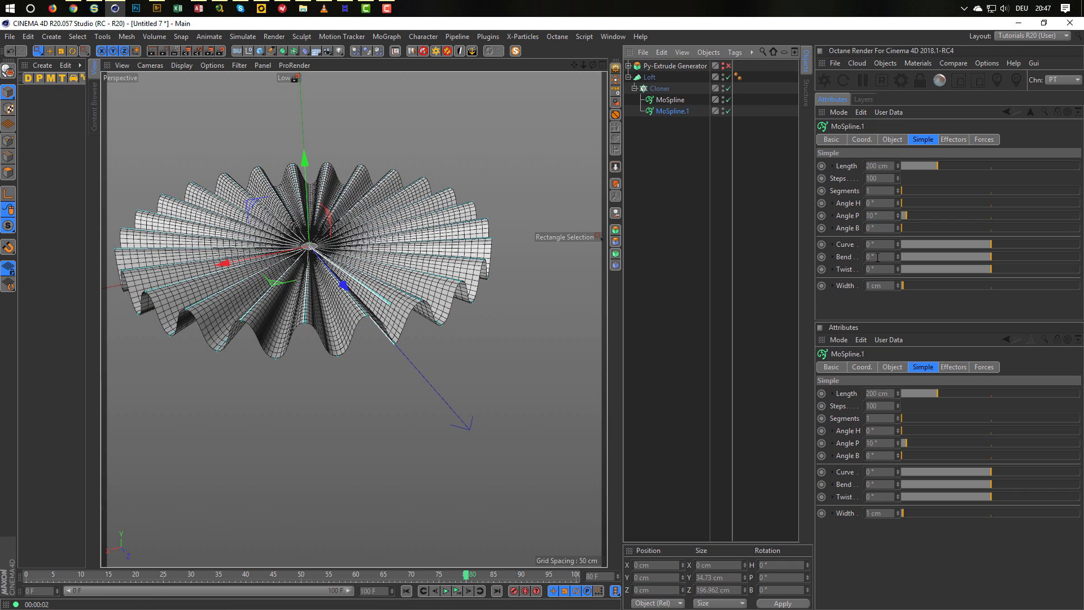
{"action": "left_click", "coordinate": [880, 215]}
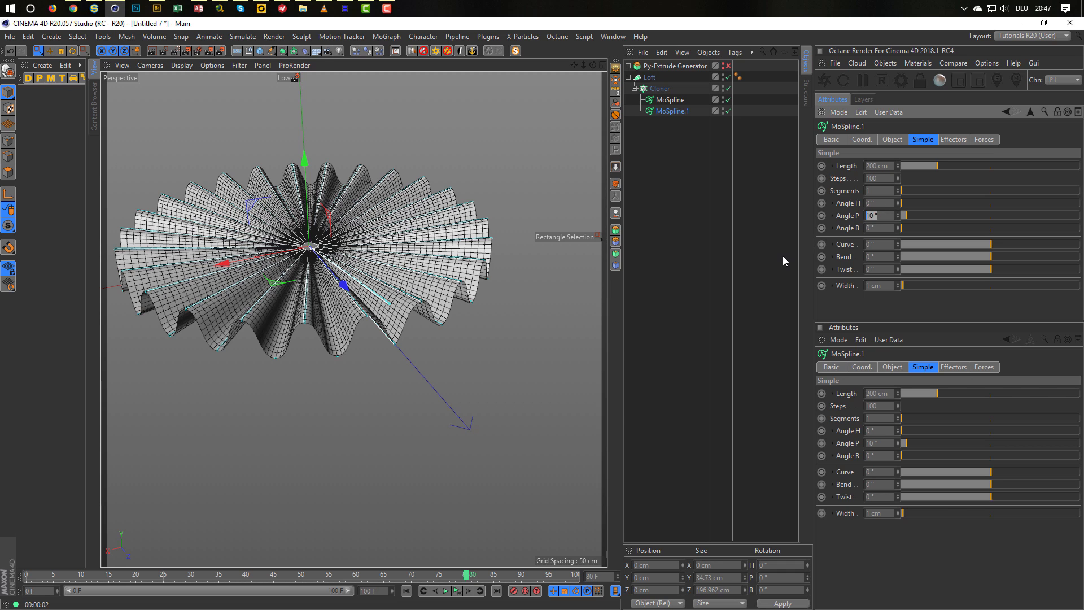
{"action": "type", "text": "0"}
{"action": "key", "text": "Return"}
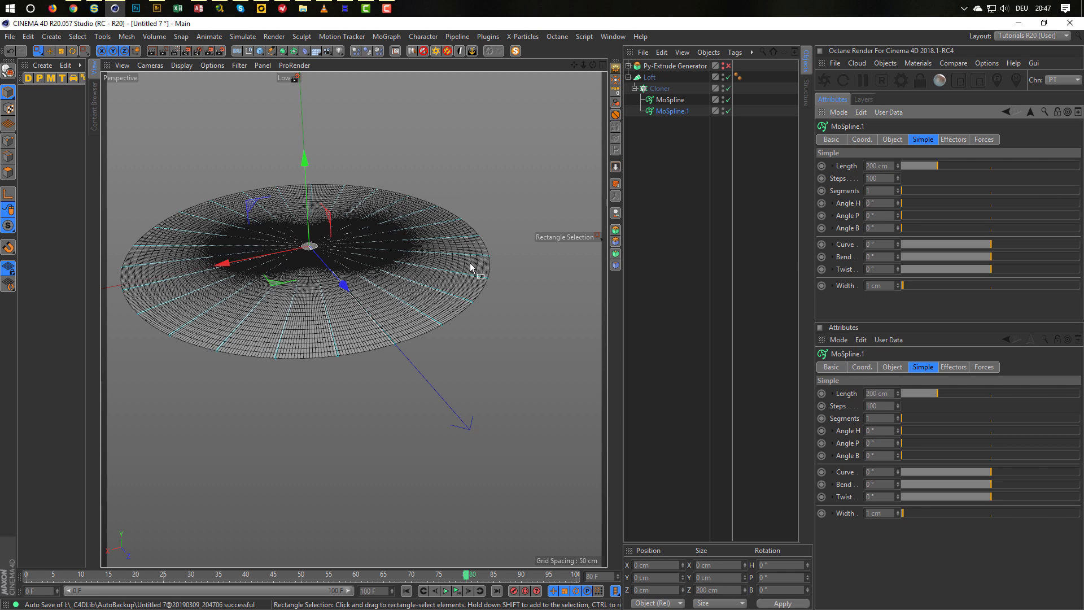
Preview-render the flat disc in the viewport and examine the seam where its first and last segments meet.
{"action": "scroll", "coordinate": [484, 261], "scroll_direction": "up", "scroll_amount": 2}
{"action": "key", "text": "ctrl+r"}
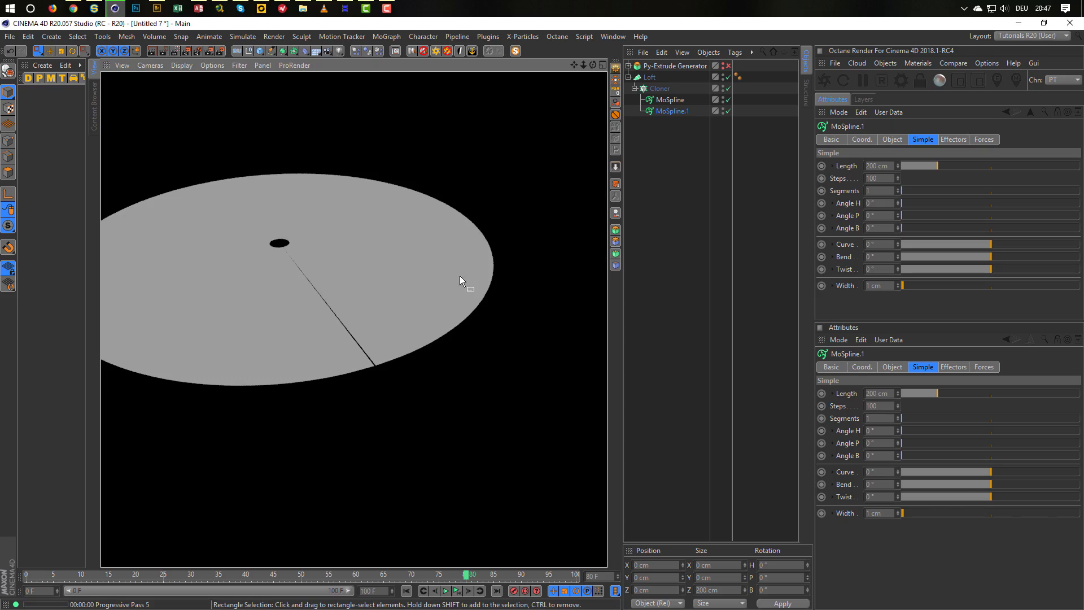
{"action": "scroll", "coordinate": [393, 351], "scroll_direction": "up", "scroll_amount": 3}
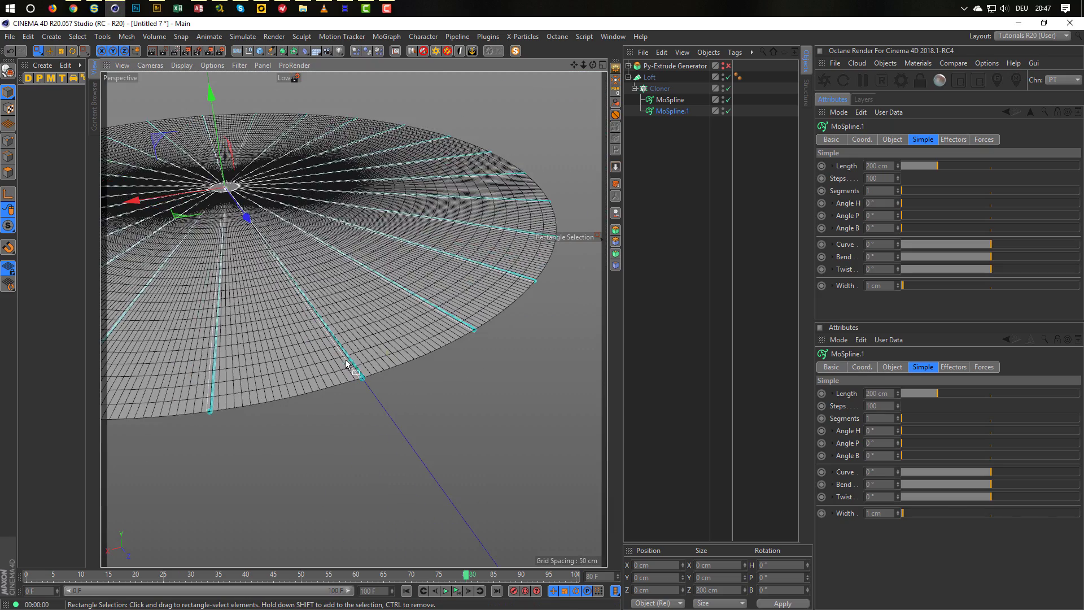
{"action": "scroll", "coordinate": [379, 365], "scroll_direction": "up", "scroll_amount": 3}
{"action": "left_click_drag", "start_coordinate": [435, 357], "coordinate": [297, 362], "text": "alt"}
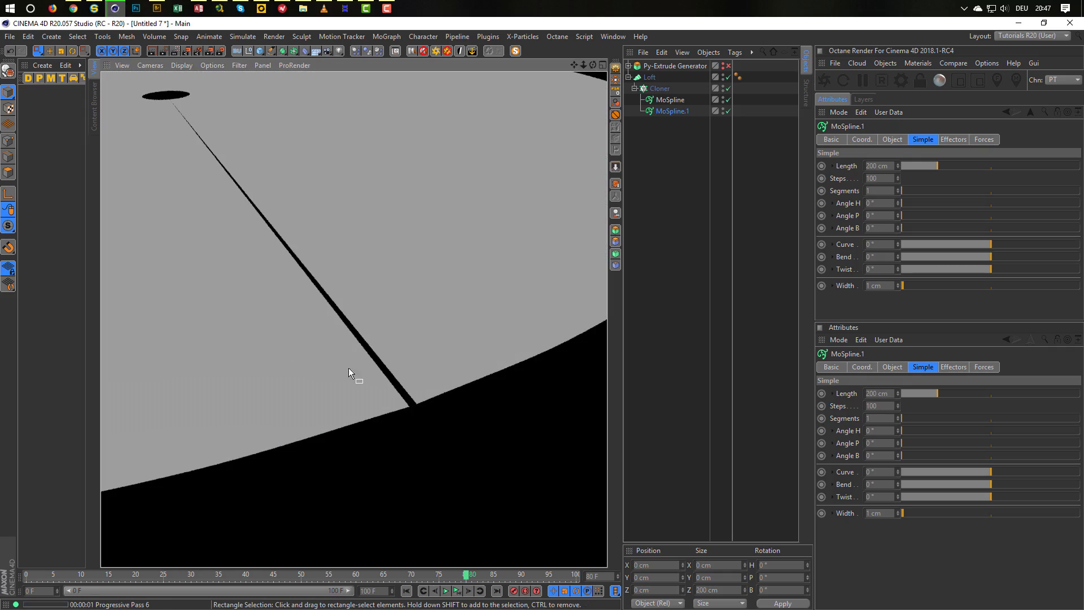
{"action": "scroll", "coordinate": [421, 376], "scroll_direction": "up", "scroll_amount": 4}
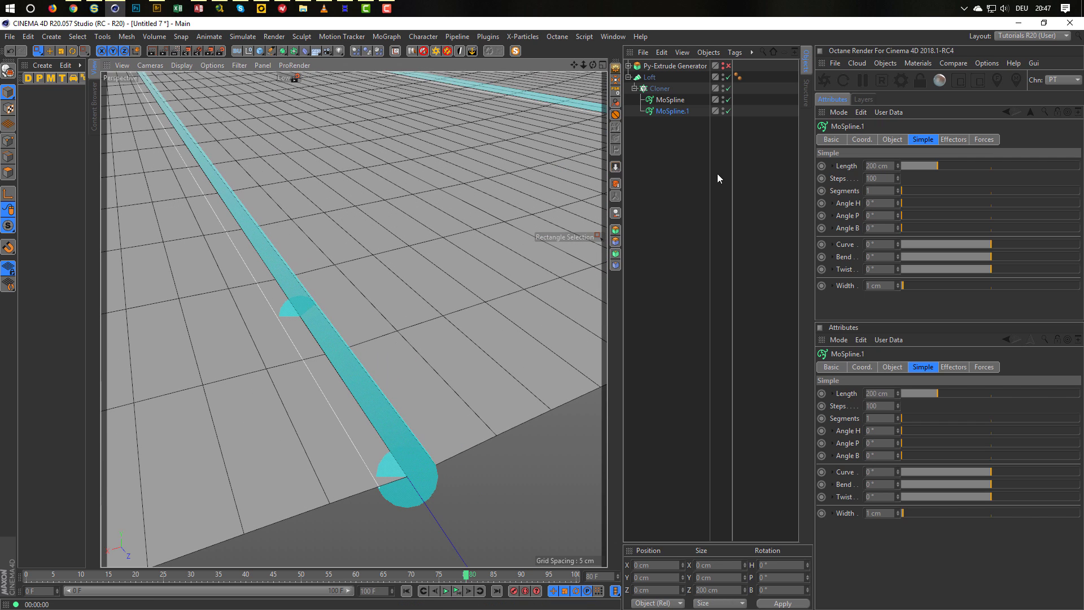
Set both MoSplines' Display Mode to Line and the Cloner's End Angle to 367.1° to narrow the seam.
{"action": "left_click", "coordinate": [665, 101], "text": "ctrl"}
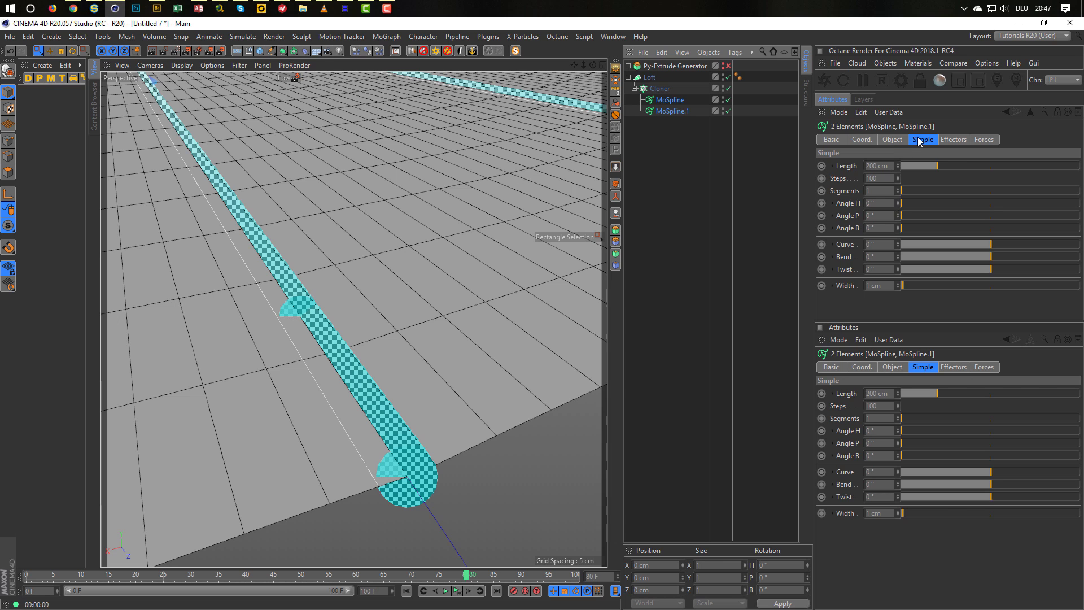
{"action": "left_click", "coordinate": [894, 140]}
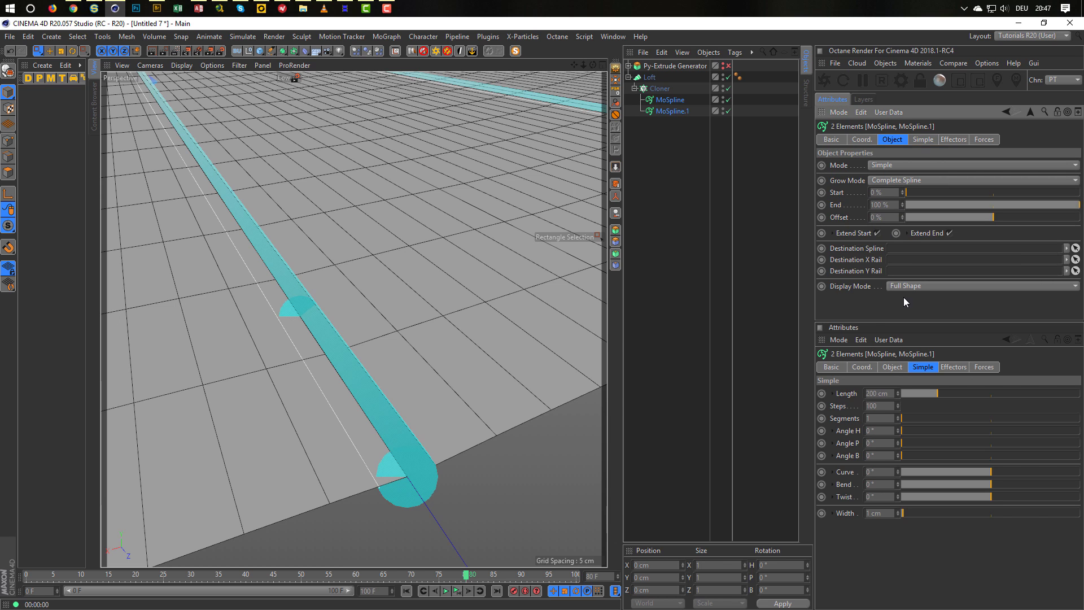
{"action": "left_click", "coordinate": [918, 285]}
{"action": "left_click", "coordinate": [927, 298]}
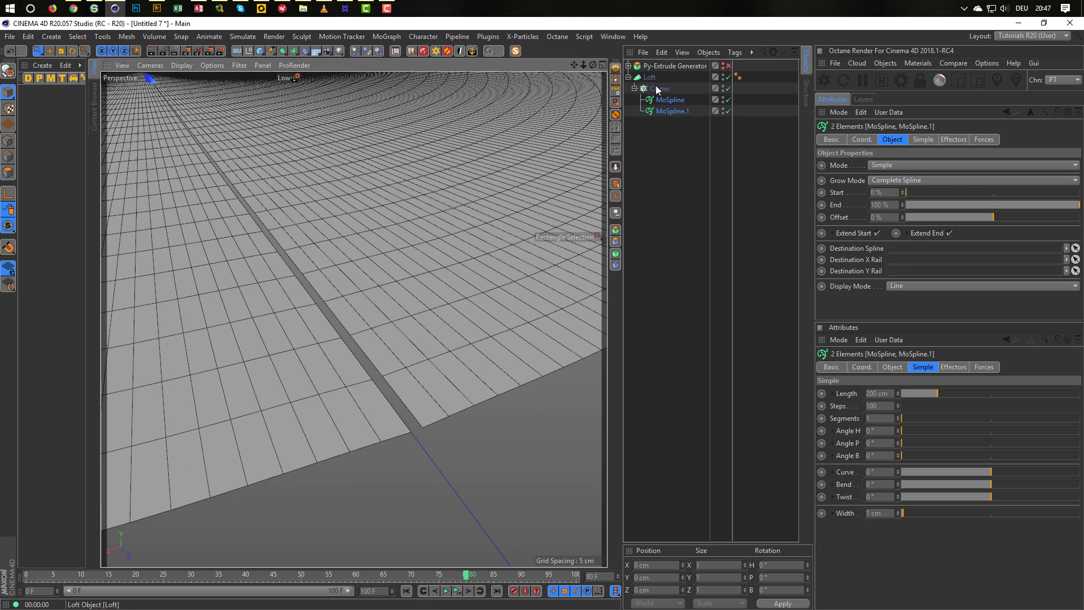
{"action": "left_click", "coordinate": [658, 90]}
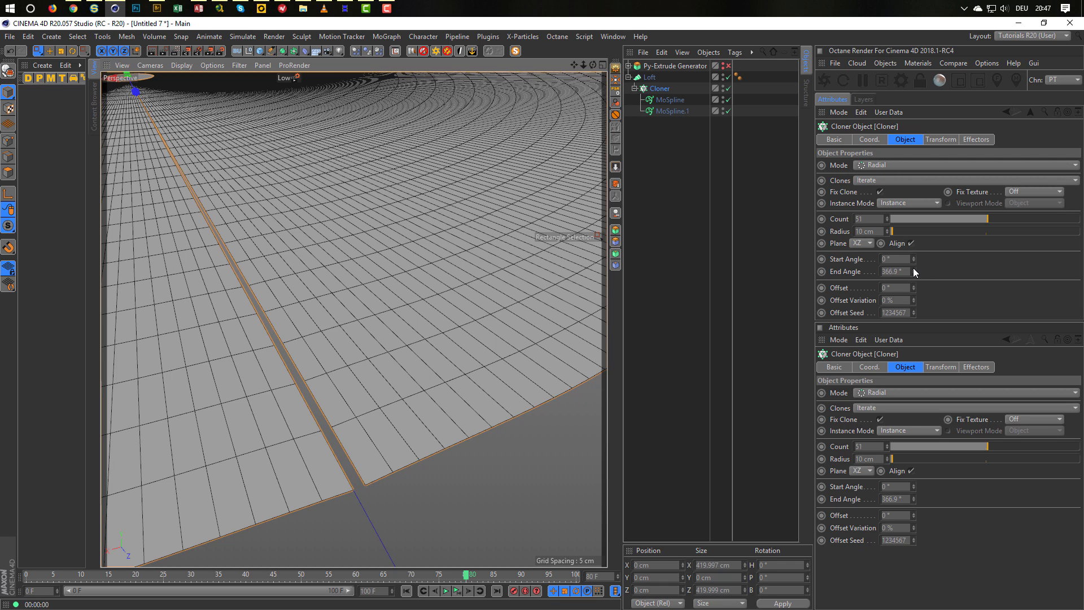
{"action": "left_click_drag", "start_coordinate": [914, 270], "coordinate": [913, 268]}
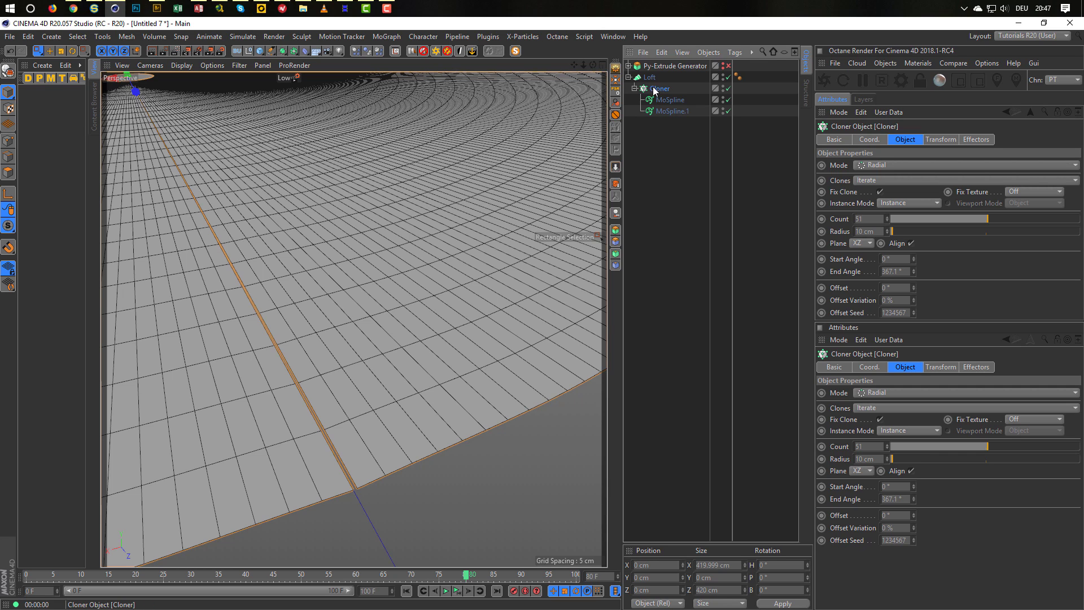
Try wrapping the Cloner in a Connect object inside the Loft.
{"action": "left_click", "coordinate": [293, 50]}
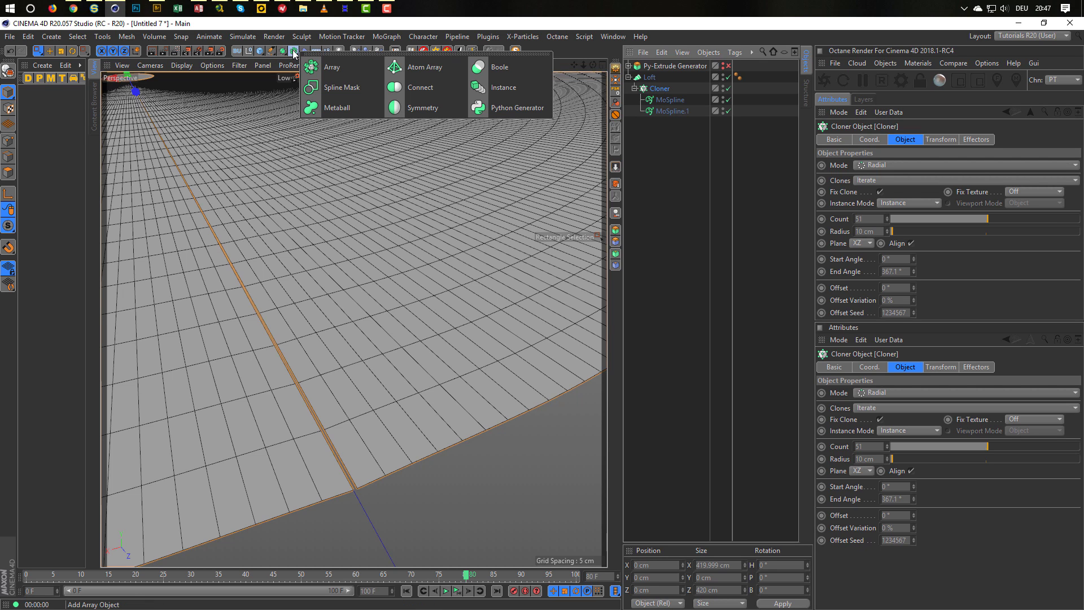
{"action": "left_click", "coordinate": [428, 91]}
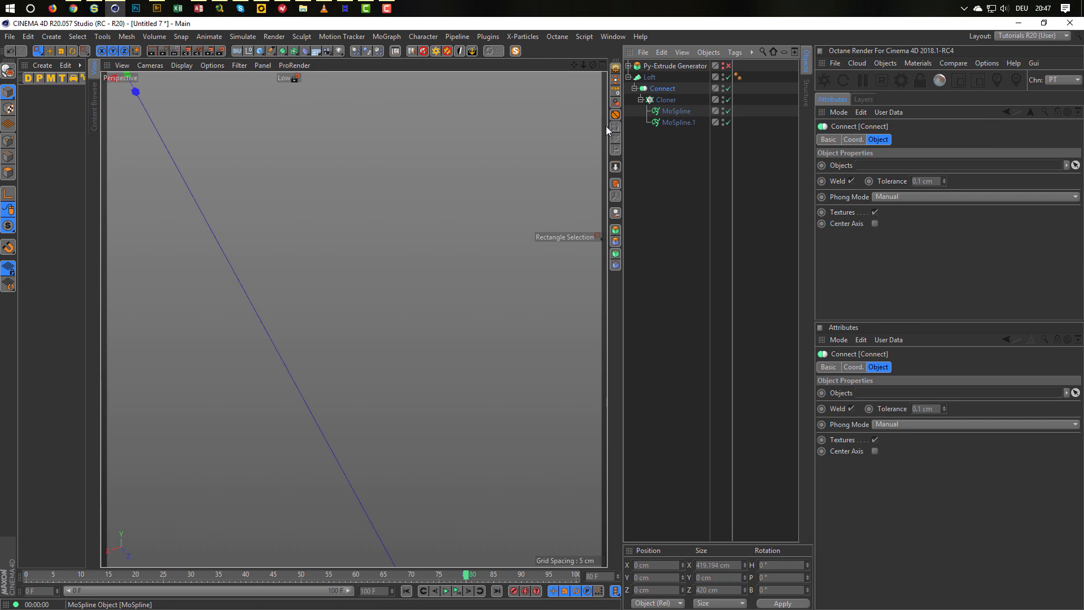
{"action": "scroll", "coordinate": [482, 186], "scroll_direction": "down", "scroll_amount": 5}
{"action": "scroll", "coordinate": [367, 195], "scroll_direction": "up", "scroll_amount": 6}
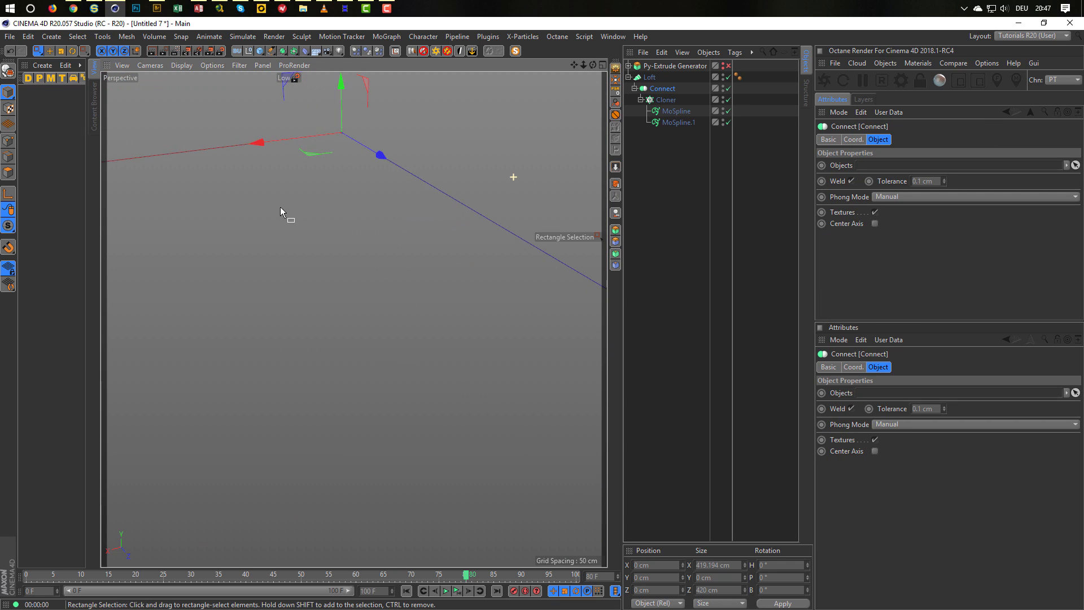
Move the Cloner directly under the Loft and make the Connect object the parent of the Loft.
{"action": "left_click", "coordinate": [661, 99]}
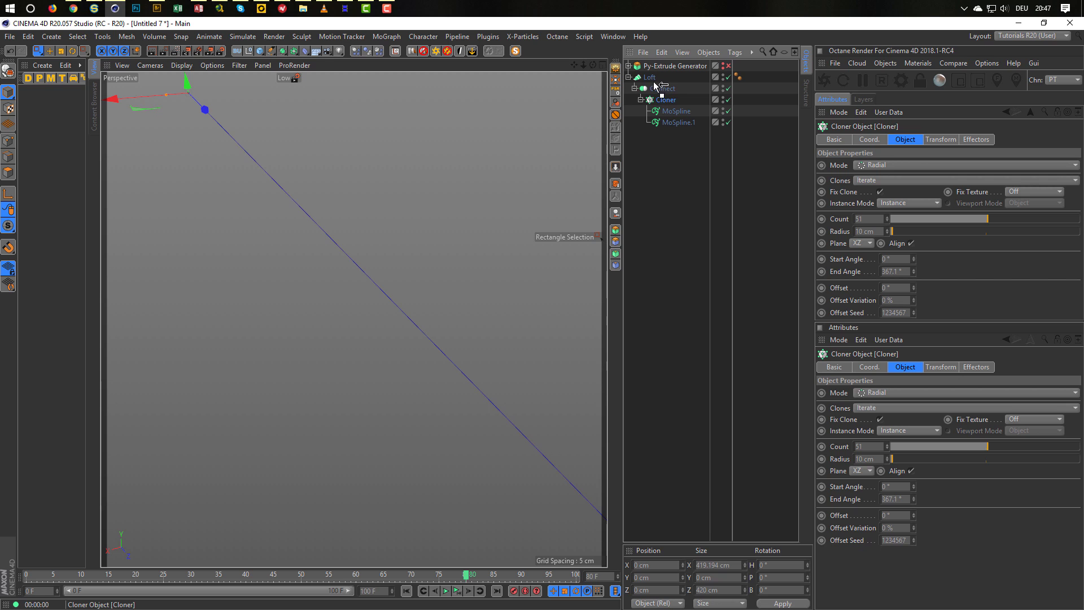
{"action": "left_click_drag", "start_coordinate": [652, 79], "coordinate": [650, 78]}
{"action": "mouse_move", "coordinate": [655, 122]}
{"action": "left_mouse_down"}
{"action": "mouse_move", "coordinate": [669, 90]}
{"action": "mouse_move", "coordinate": [658, 76]}
{"action": "mouse_move", "coordinate": [649, 89]}
{"action": "mouse_move", "coordinate": [657, 76]}
{"action": "left_mouse_up"}
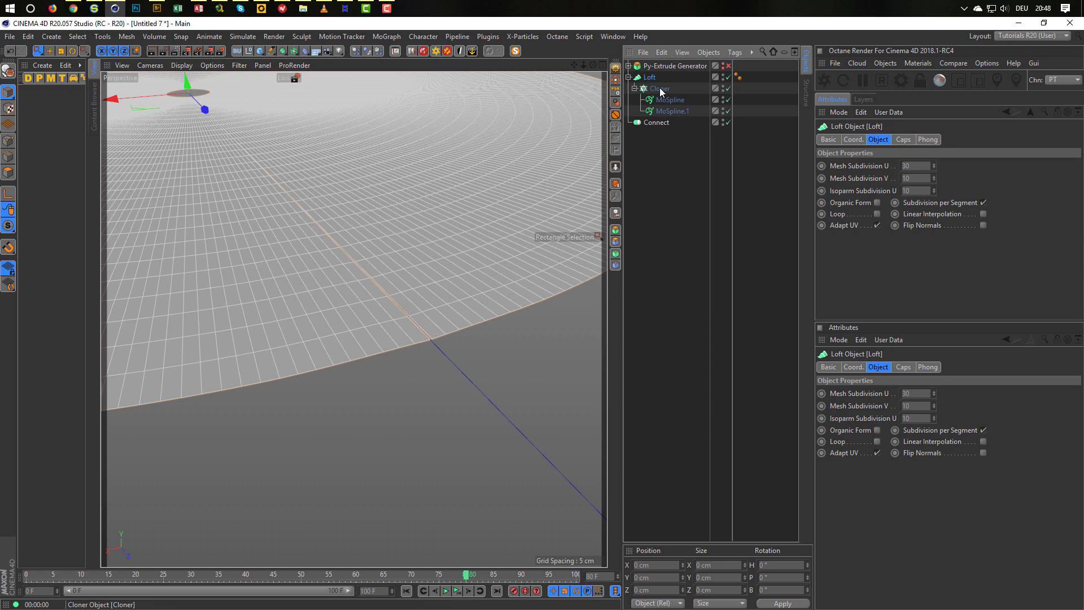
{"action": "left_click", "coordinate": [653, 123]}
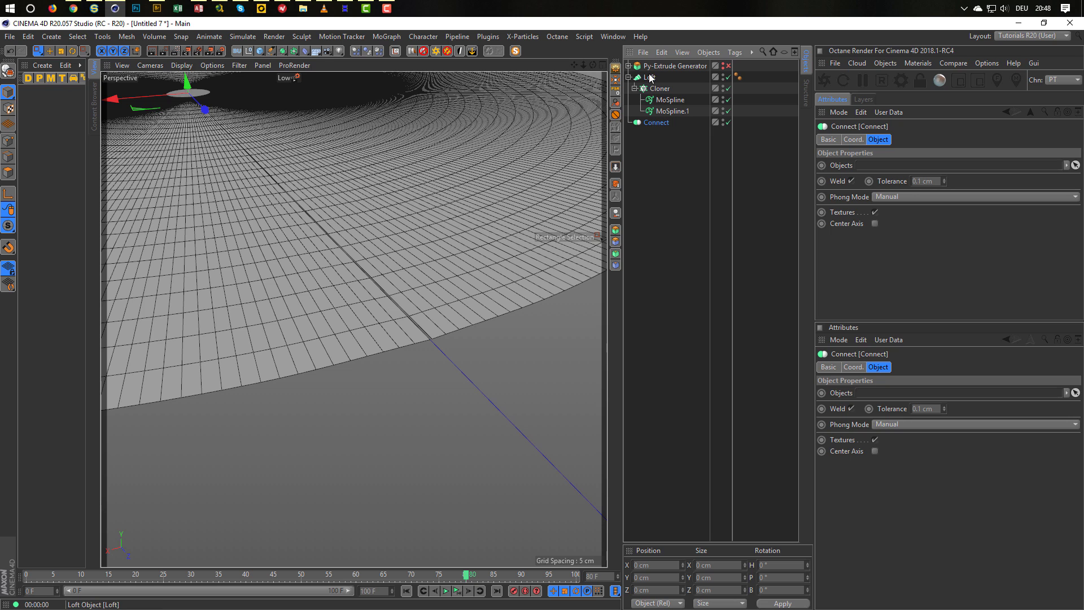
{"action": "mouse_move", "coordinate": [654, 122]}
{"action": "left_mouse_down"}
{"action": "mouse_move", "coordinate": [675, 150]}
{"action": "mouse_move", "coordinate": [665, 125]}
{"action": "left_mouse_up"}
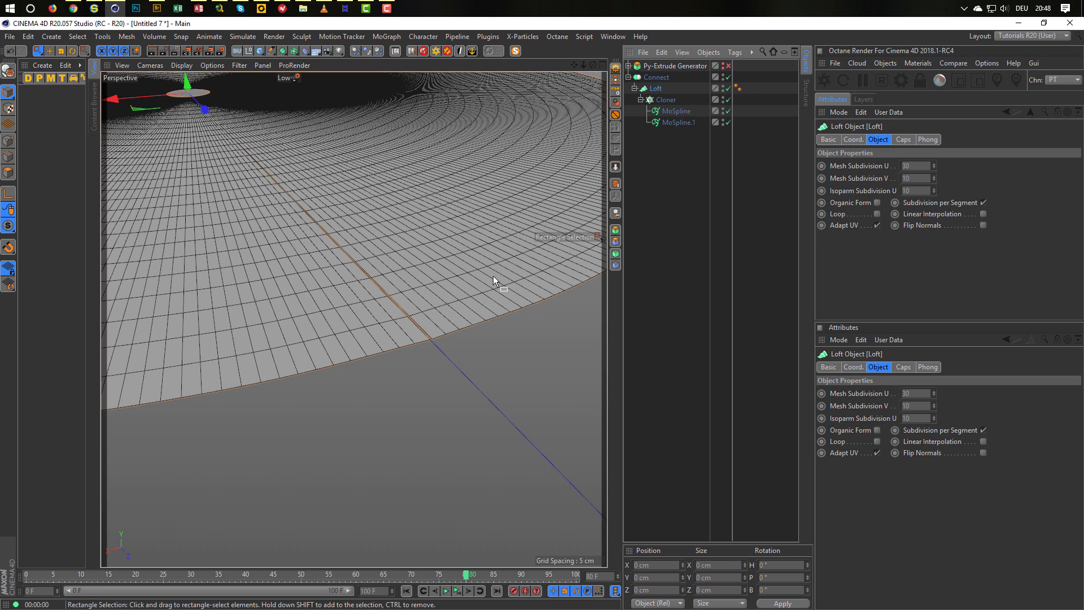
Set the Connect object's weld tolerance to 0.4 cm to weld the disc's seam.
{"action": "scroll", "coordinate": [492, 293], "scroll_direction": "up", "scroll_amount": 3}
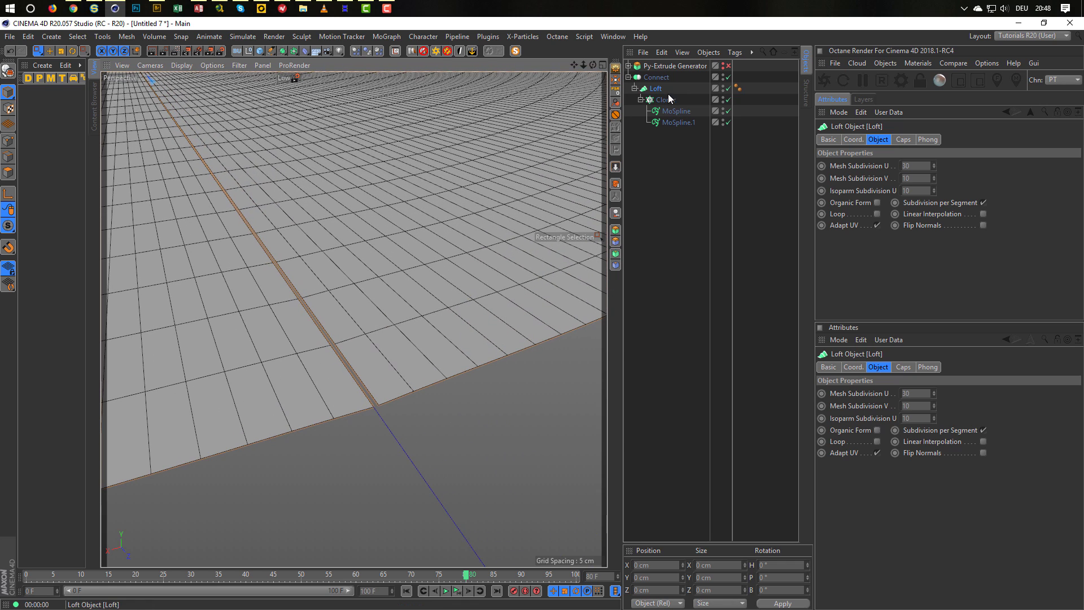
{"action": "left_click", "coordinate": [656, 77]}
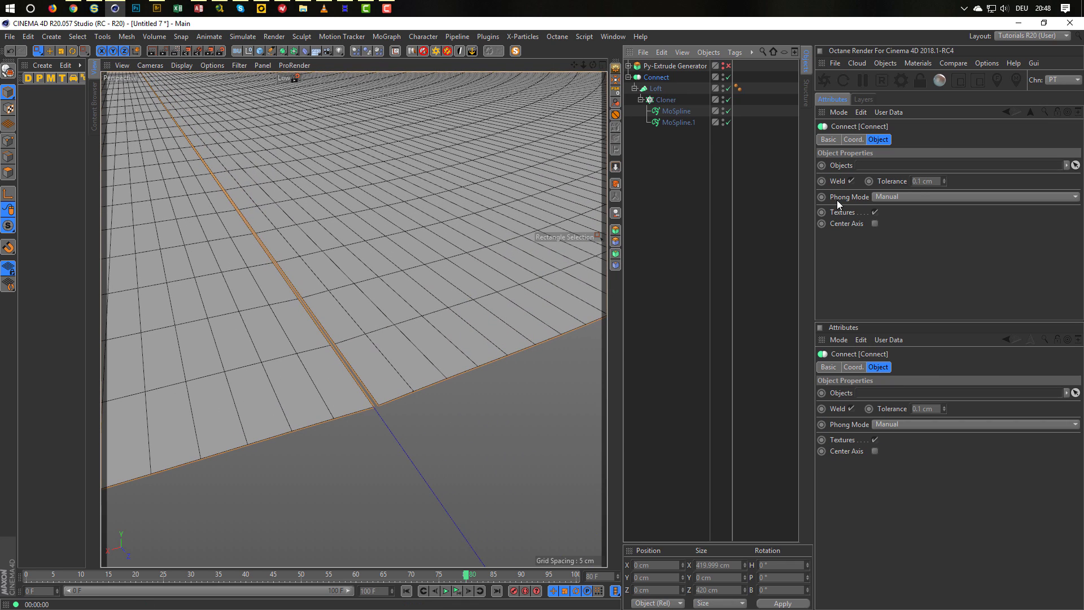
{"action": "left_click", "coordinate": [944, 179]}
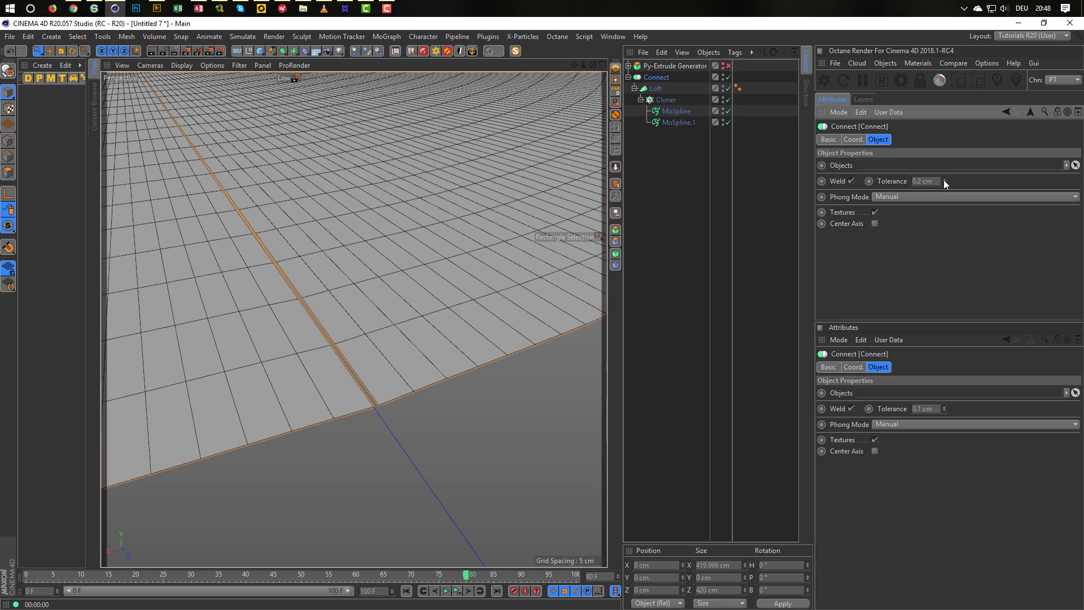
{"action": "left_click", "coordinate": [944, 179]}
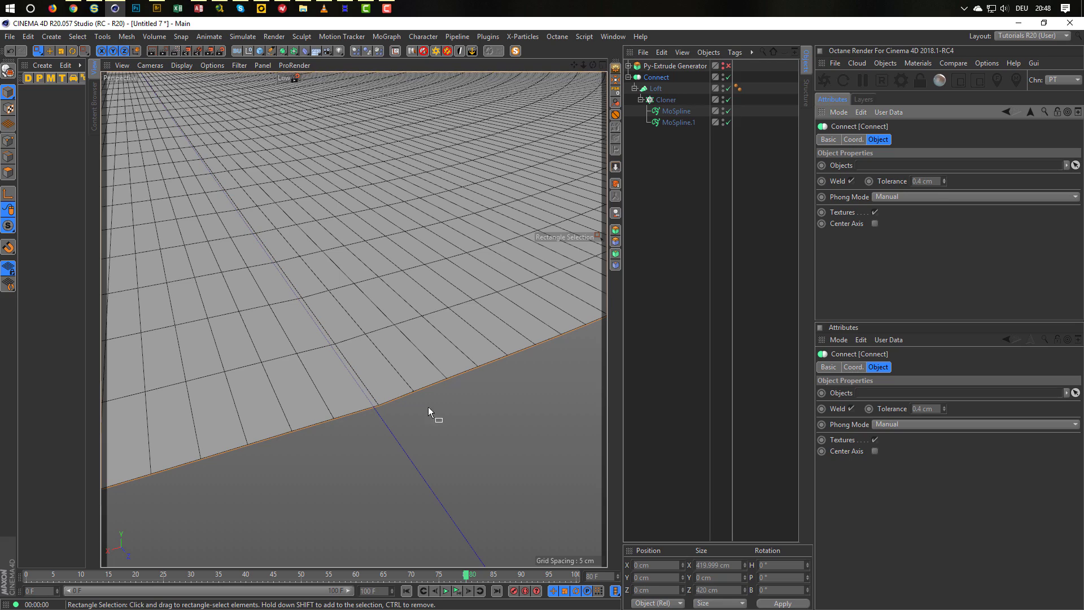
{"action": "scroll", "coordinate": [328, 384], "scroll_direction": "down", "scroll_amount": 5}
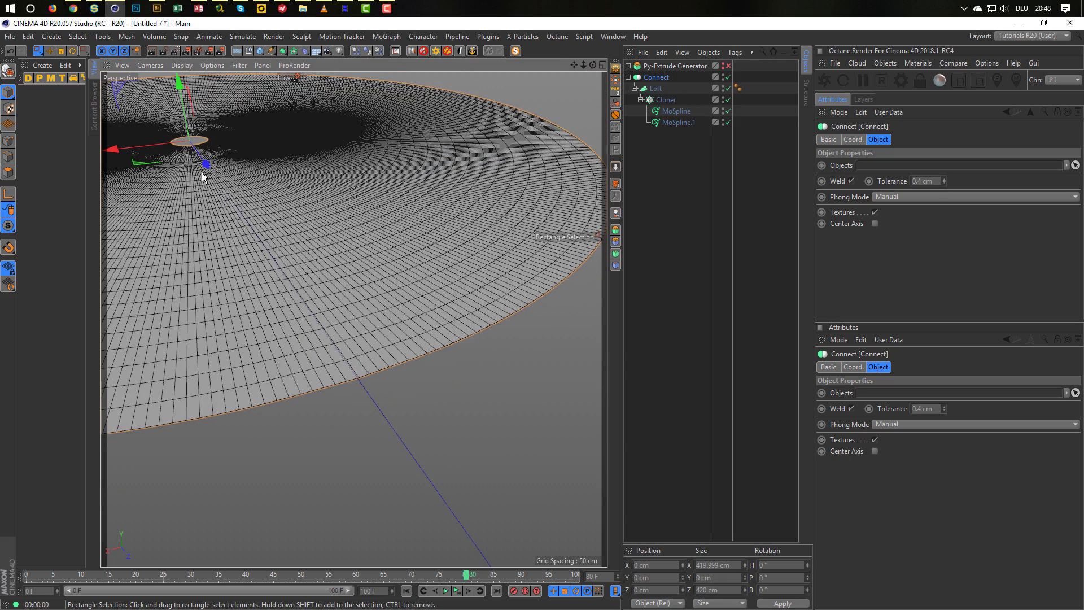
Set the Connect object's weld tolerance to 0.1 cm.
{"action": "scroll", "coordinate": [246, 140], "scroll_direction": "up", "scroll_amount": 5}
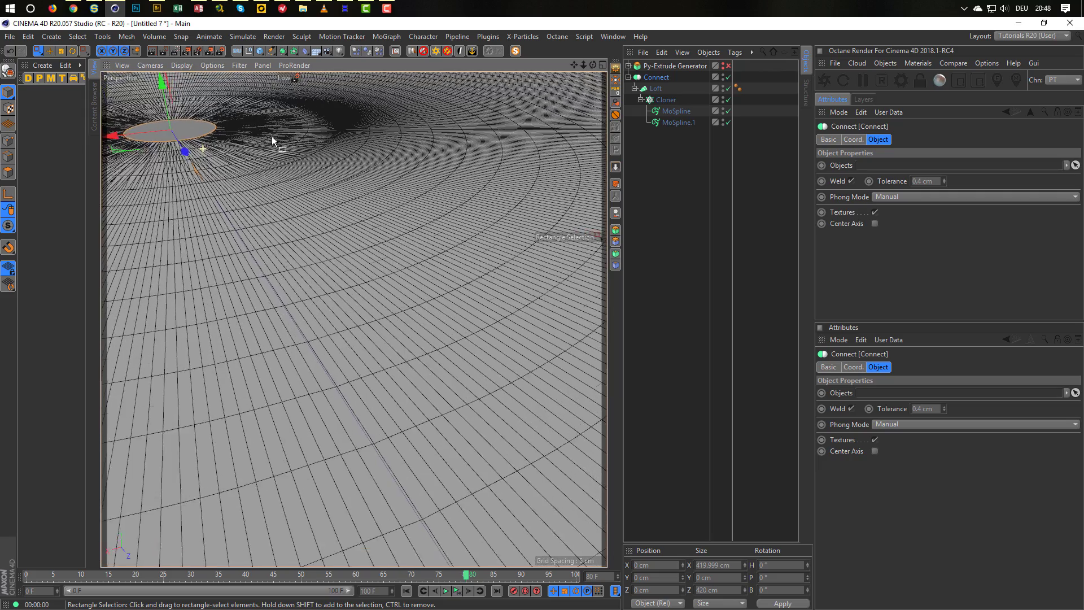
{"action": "scroll", "coordinate": [272, 137], "scroll_direction": "up", "scroll_amount": 2}
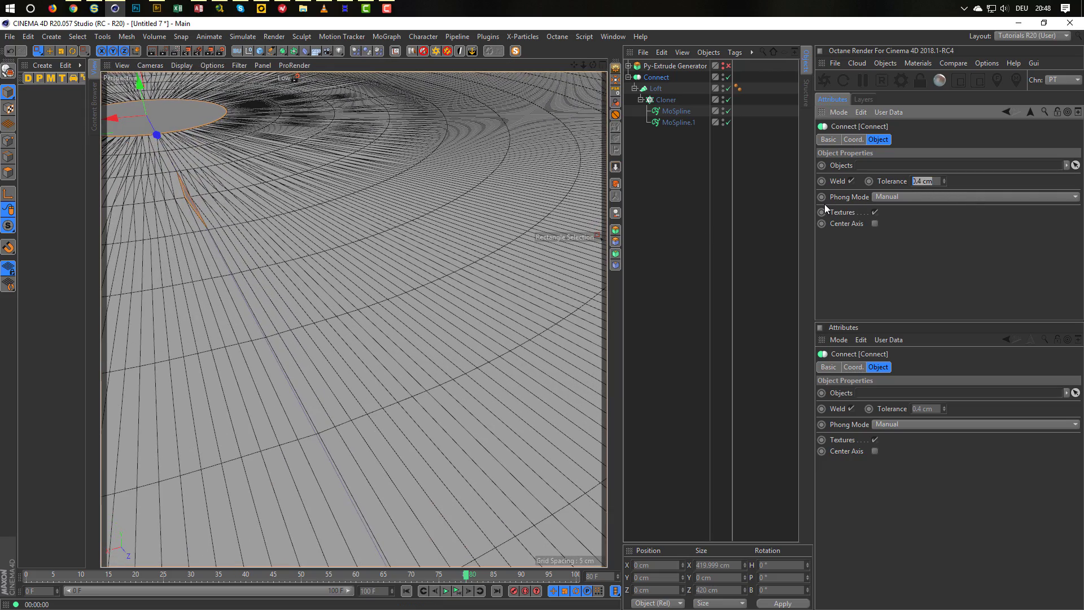
{"action": "key", "text": "BackSpace"}
{"action": "type", "text": "0.1"}
{"action": "key", "text": "Return"}
{"action": "scroll", "coordinate": [407, 328], "scroll_direction": "down", "scroll_amount": 3}
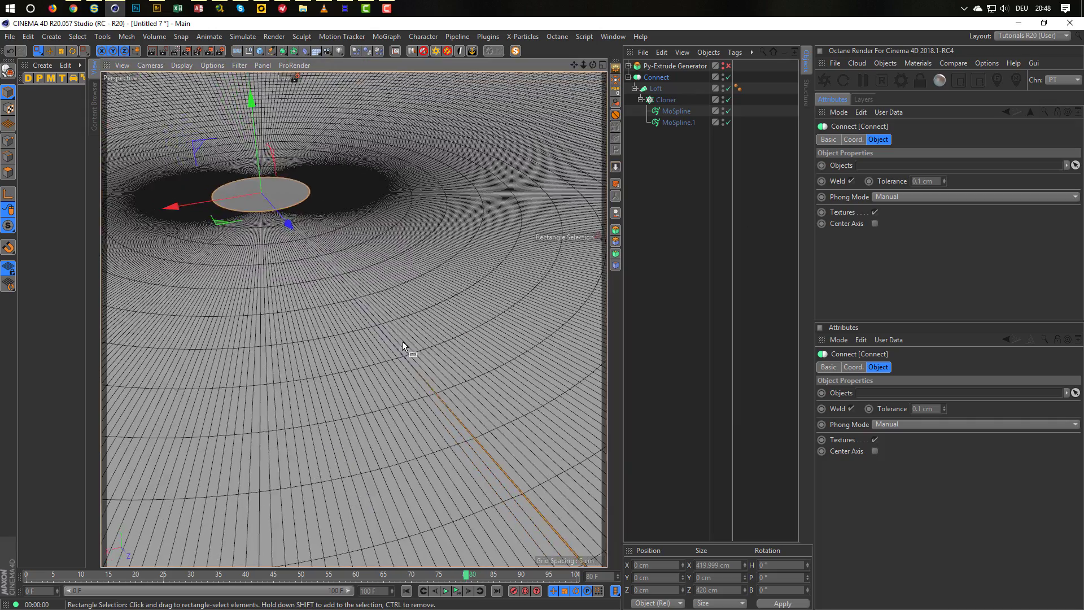
Raise the Cloner's End Angle to 367.2° to close the gap at the disc's seam.
{"action": "left_click_drag", "start_coordinate": [402, 341], "coordinate": [297, 508], "text": "alt"}
{"action": "scroll", "coordinate": [298, 502], "scroll_direction": "up", "scroll_amount": 10}
{"action": "scroll", "coordinate": [325, 475], "scroll_direction": "down", "scroll_amount": 3}
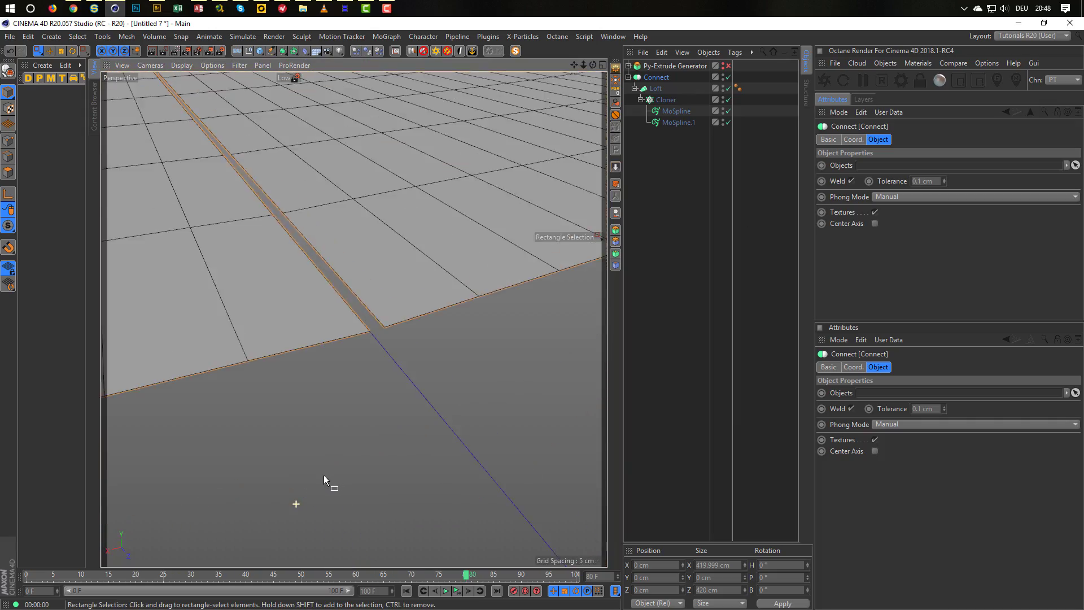
{"action": "scroll", "coordinate": [393, 293], "scroll_direction": "up", "scroll_amount": 3}
{"action": "left_click", "coordinate": [669, 99]}
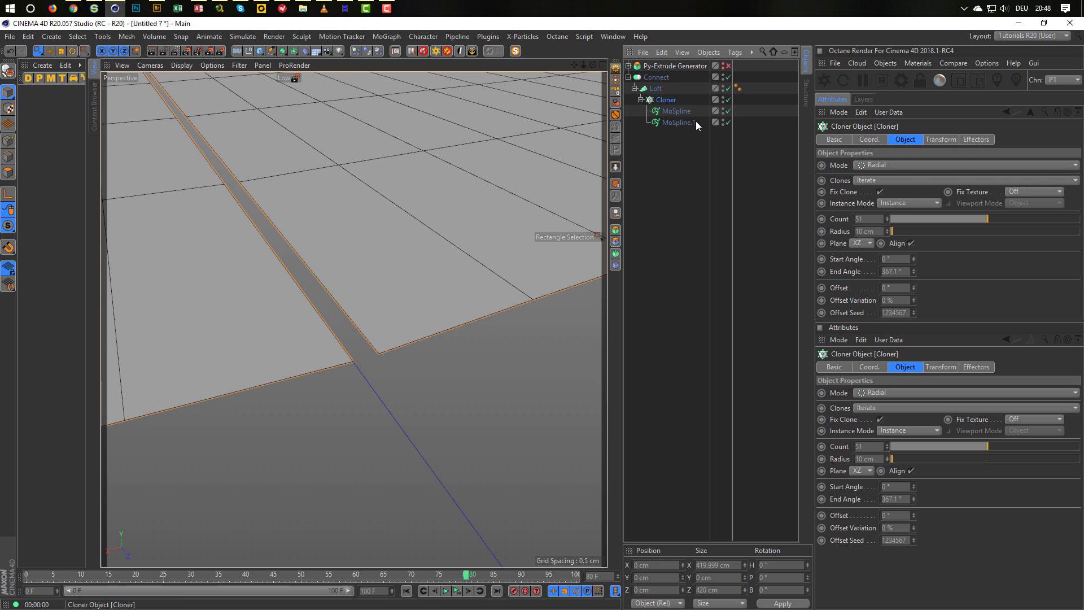
{"action": "left_click", "coordinate": [913, 268]}
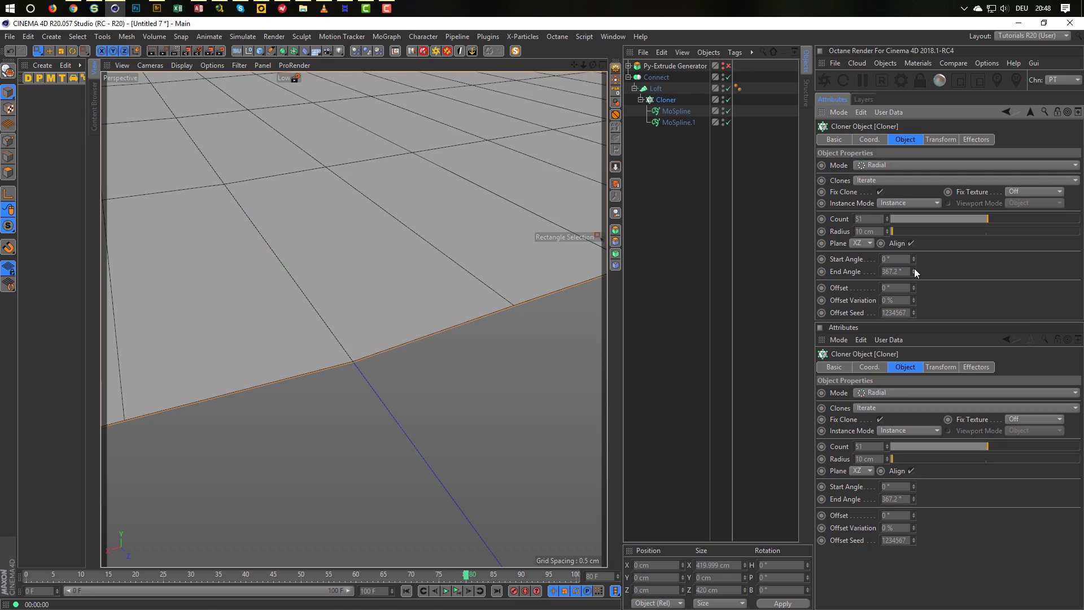
Set the Angle P of MoSpline.1 to 10° to fold the disc into pleats.
{"action": "scroll", "coordinate": [235, 316], "scroll_direction": "down", "scroll_amount": 10}
{"action": "left_click_drag", "start_coordinate": [235, 316], "coordinate": [397, 336], "text": "alt"}
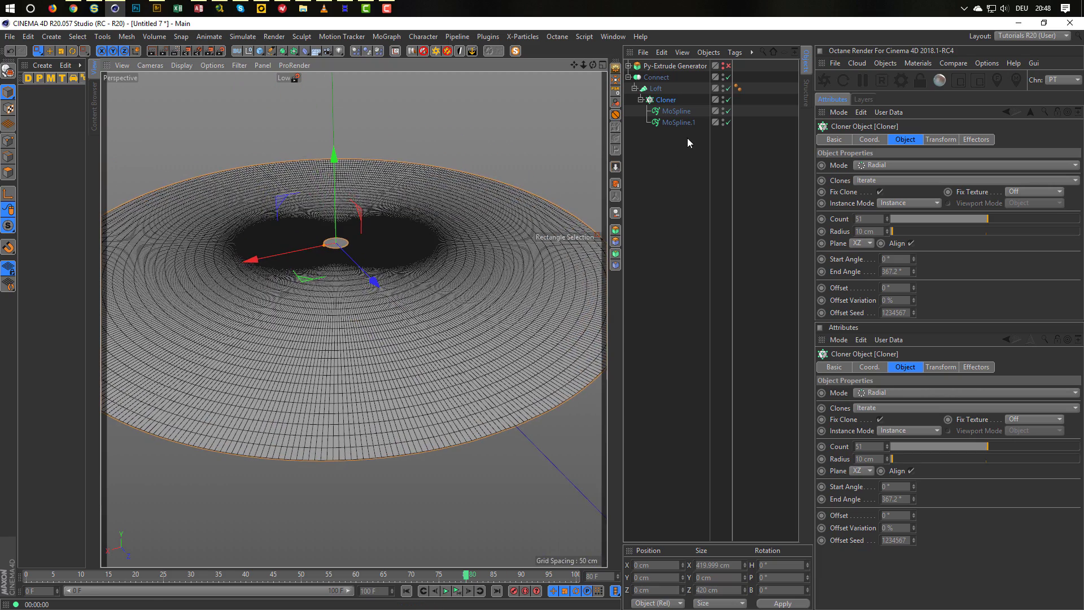
{"action": "left_click", "coordinate": [680, 122]}
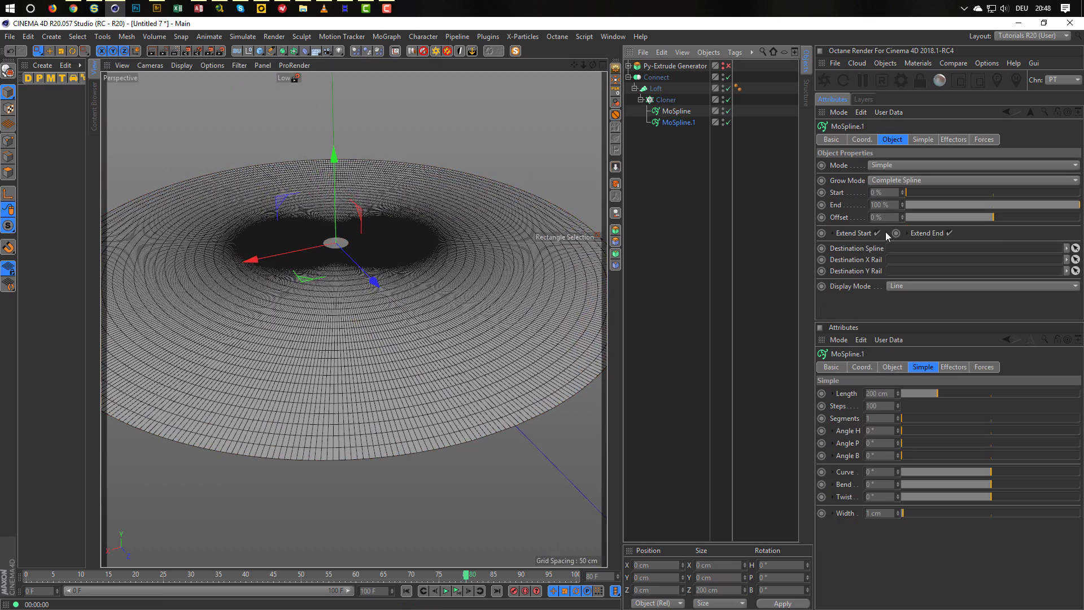
{"action": "left_click", "coordinate": [923, 140]}
{"action": "left_click", "coordinate": [878, 216]}
{"action": "type", "text": "10"}
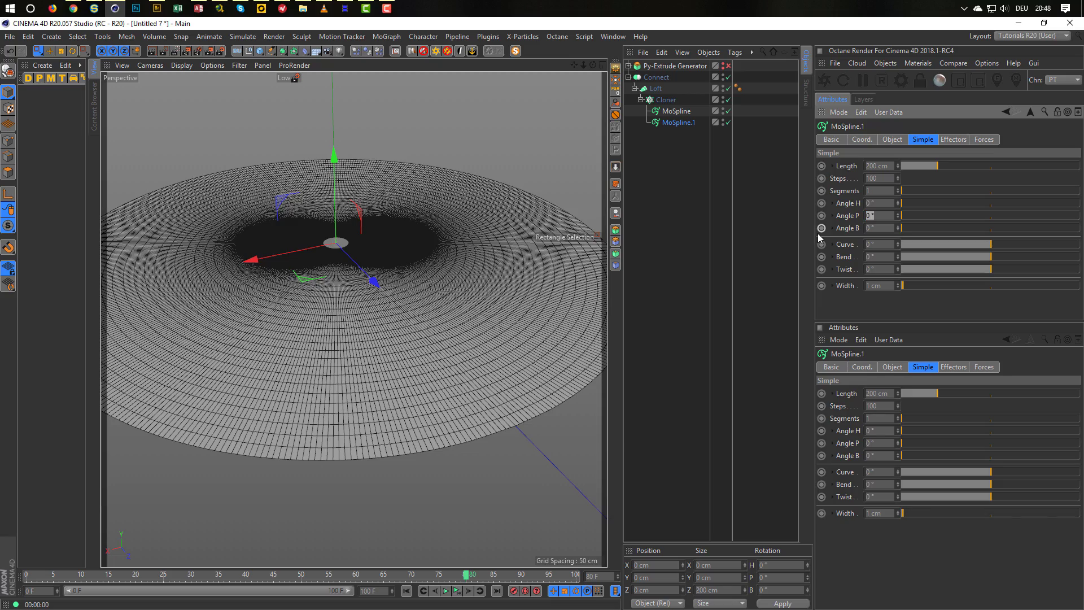
{"action": "key", "text": "Return"}
{"action": "scroll", "coordinate": [413, 342], "scroll_direction": "down", "scroll_amount": 4}
{"action": "left_click_drag", "start_coordinate": [413, 351], "coordinate": [439, 355], "text": "alt"}
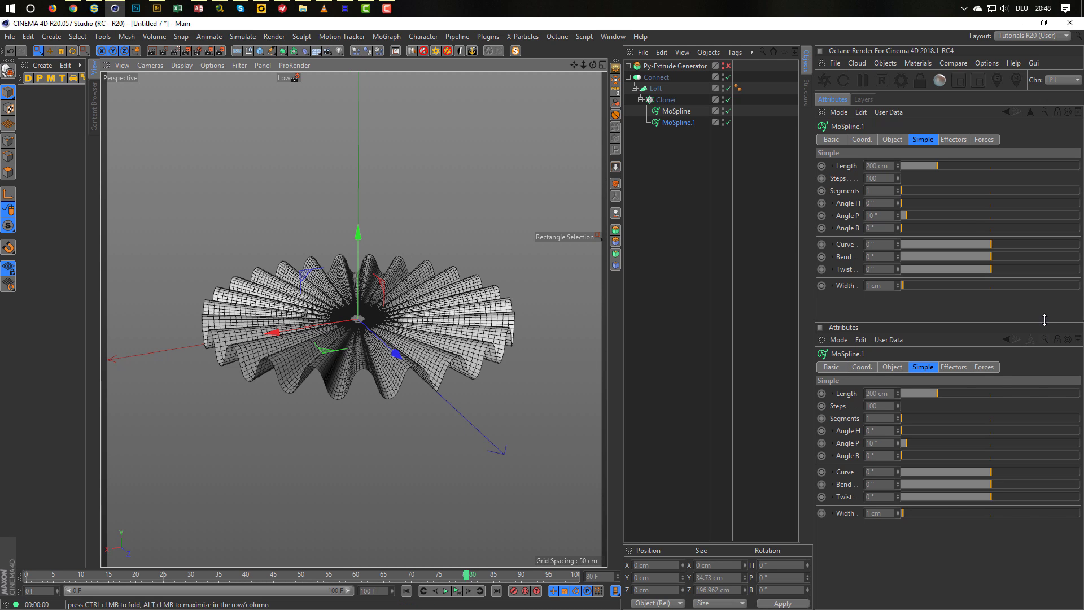
Go to frame 75 and keyframe the Cloner's End Angle at 367.2°.
{"action": "left_click", "coordinate": [665, 99]}
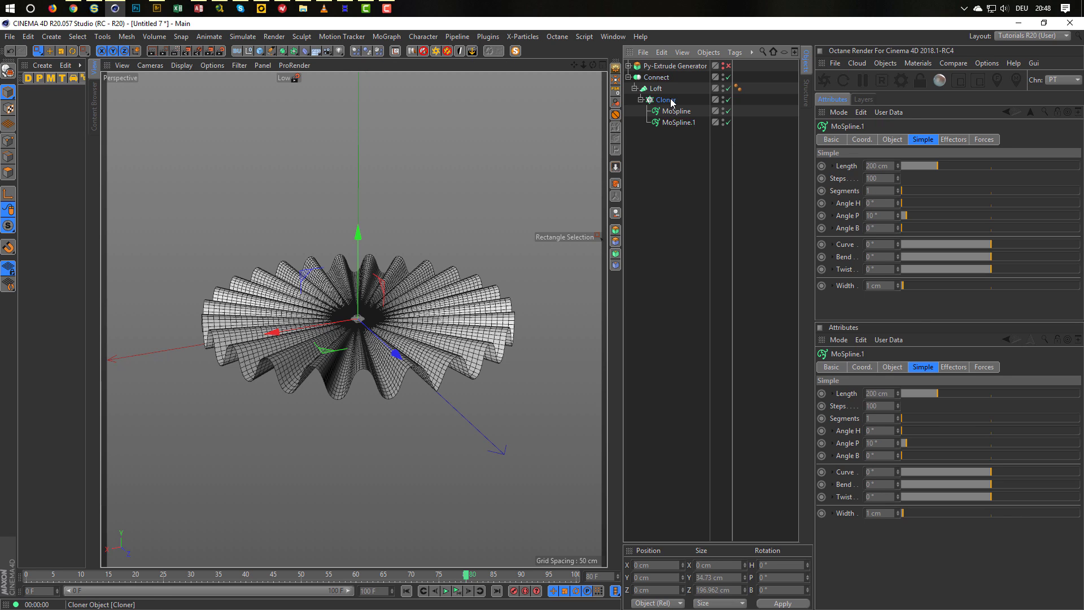
{"action": "left_click", "coordinate": [889, 260]}
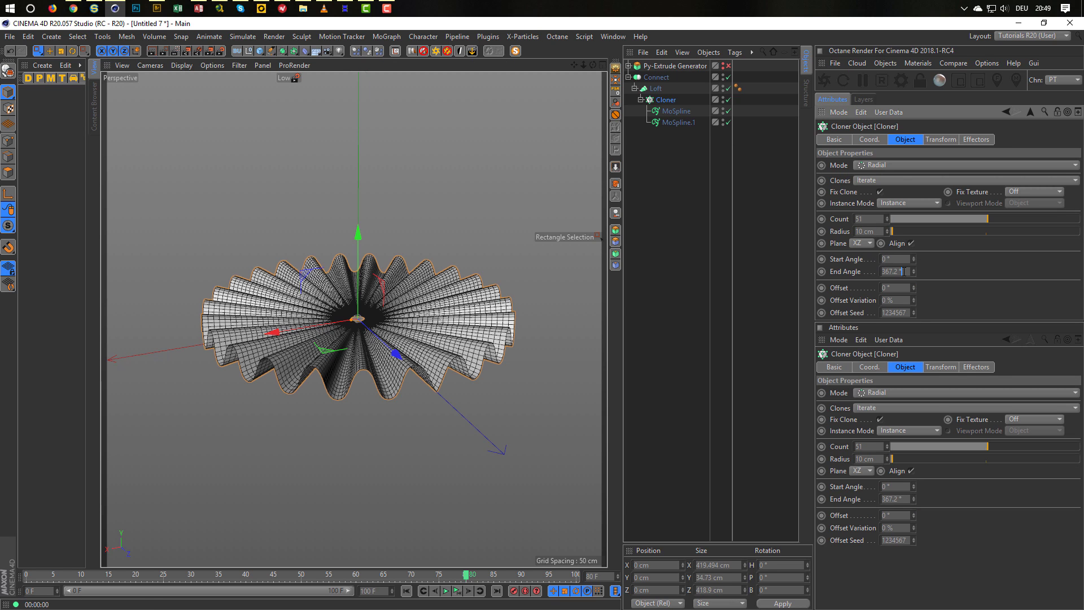
{"action": "key", "text": "Tab"}
{"action": "left_click", "coordinate": [591, 576]}
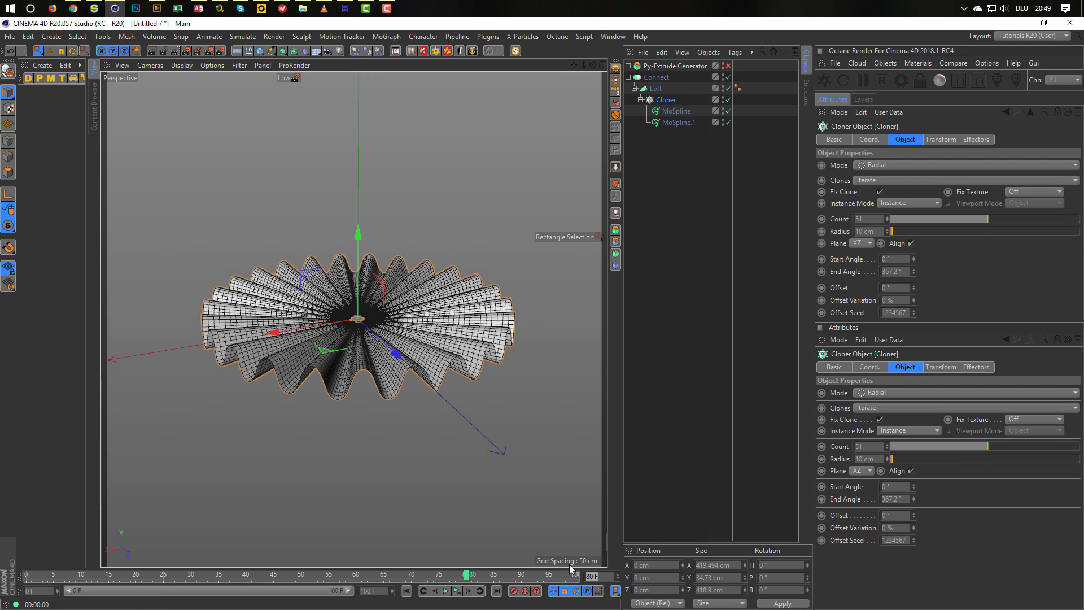
{"action": "type", "text": "75"}
{"action": "key", "text": "Return"}
{"action": "left_click", "coordinate": [822, 272], "text": "ctrl"}
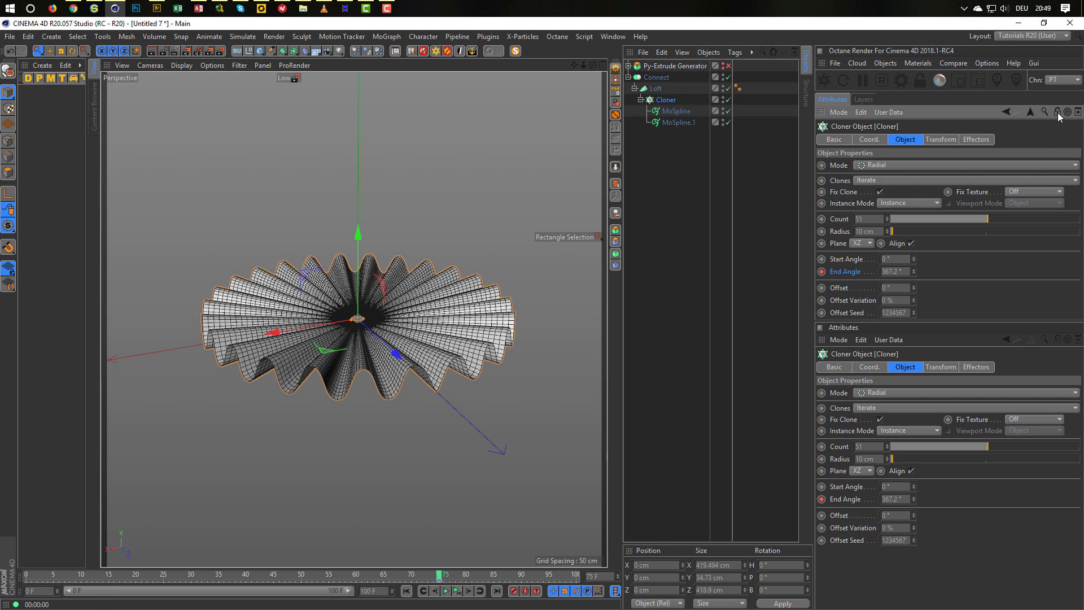
Set the Angle P of MoSpline.1 to 0° and keyframe it at frame 75.
{"action": "left_click", "coordinate": [676, 122]}
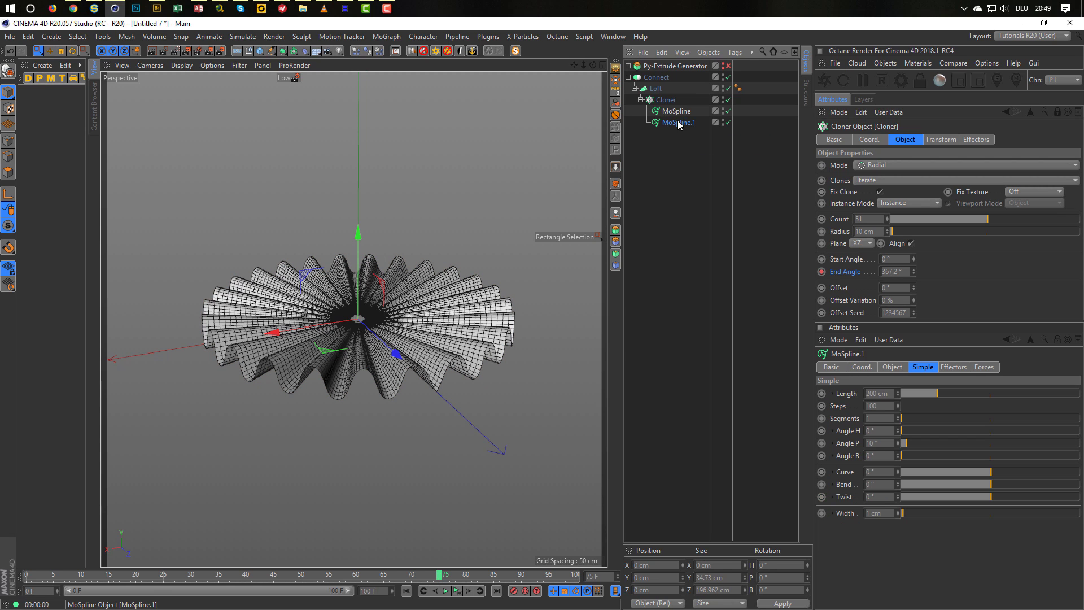
{"action": "left_click", "coordinate": [881, 443]}
{"action": "type", "text": "0"}
{"action": "key", "text": "Return"}
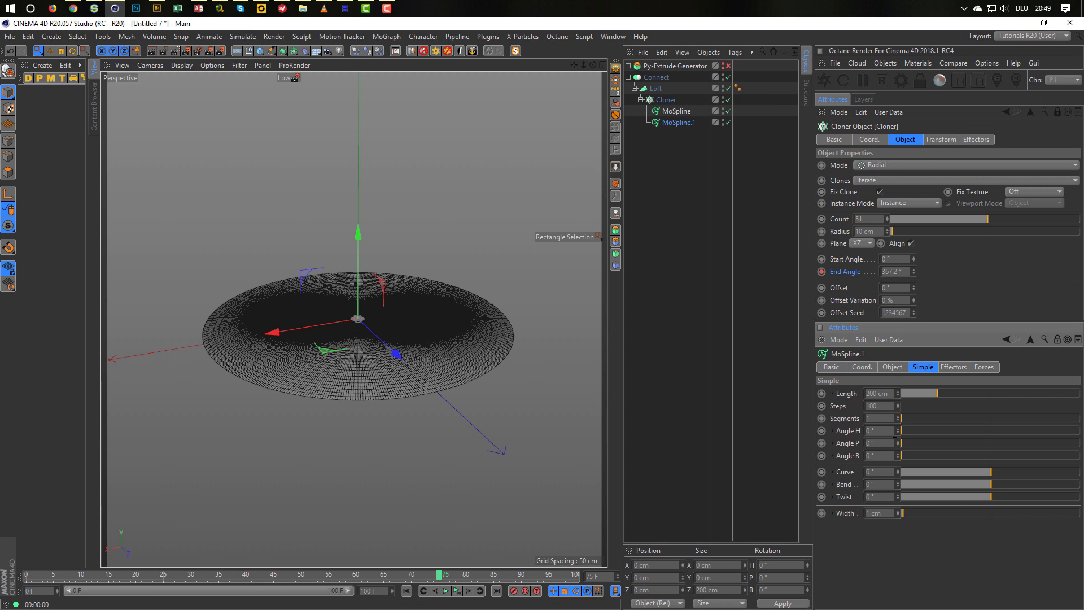
{"action": "left_click", "coordinate": [821, 443]}
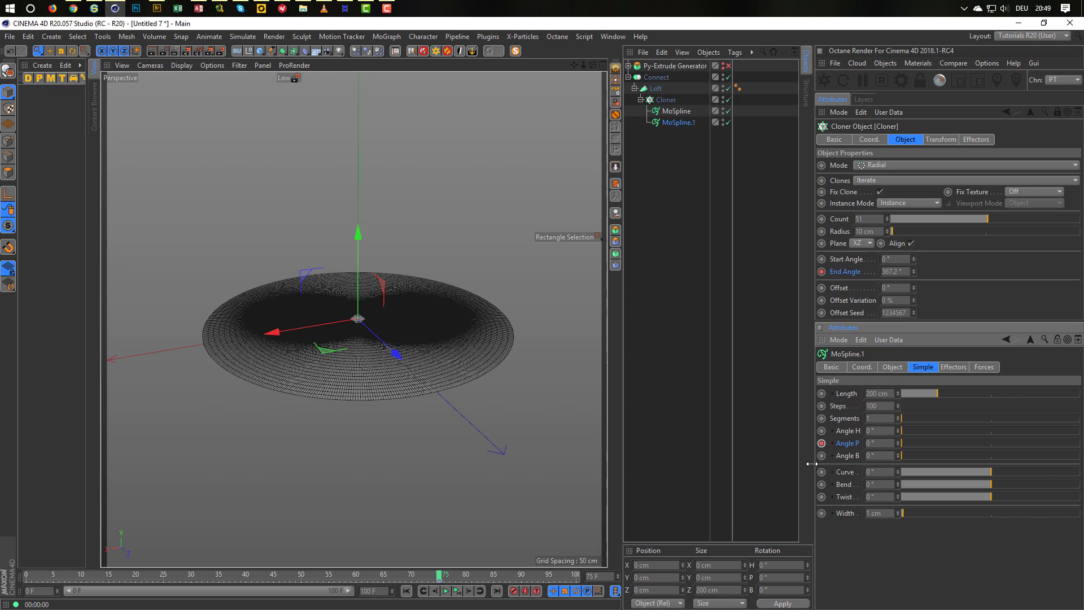
Go to frame 0 and keyframe the Angle P of MoSpline.1 at 10°.
{"action": "left_click", "coordinate": [601, 576]}
{"action": "type", "text": "0"}
{"action": "key", "text": "Return"}
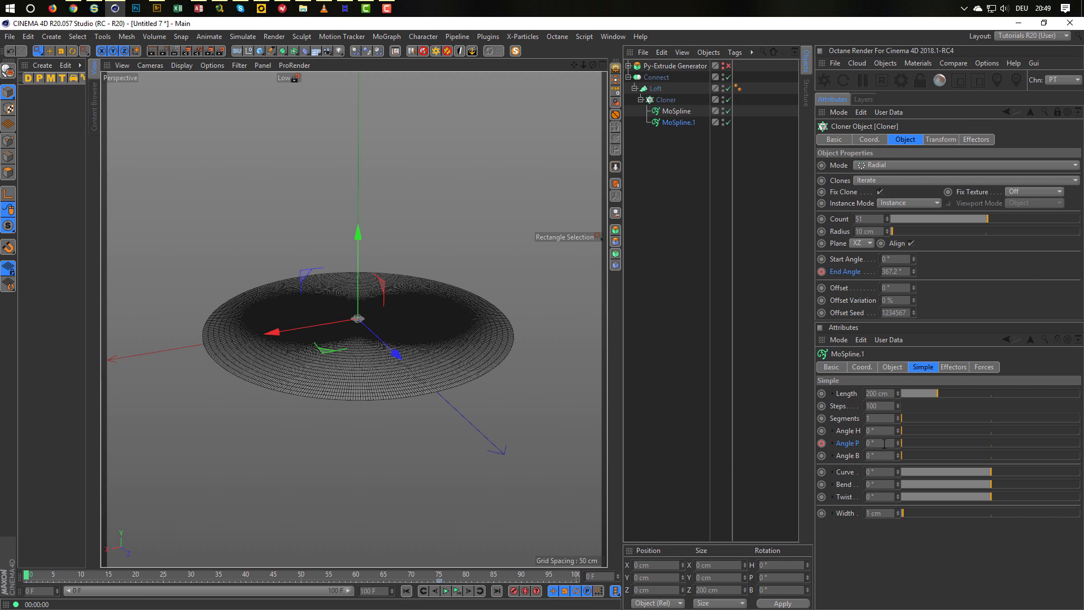
{"action": "left_click", "coordinate": [884, 443]}
{"action": "type", "text": "10"}
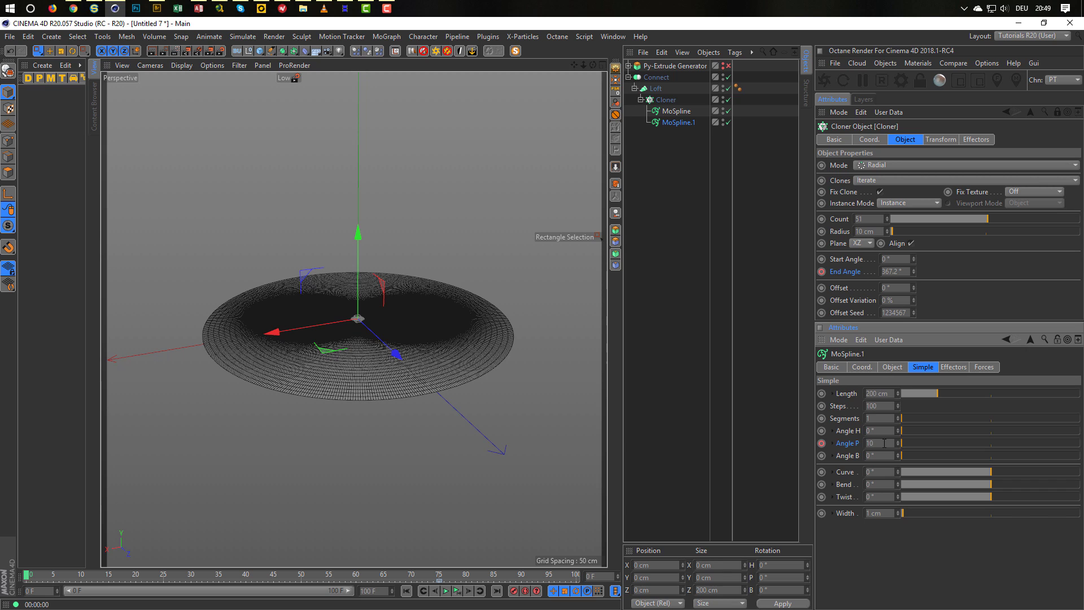
{"action": "key", "text": "Return"}
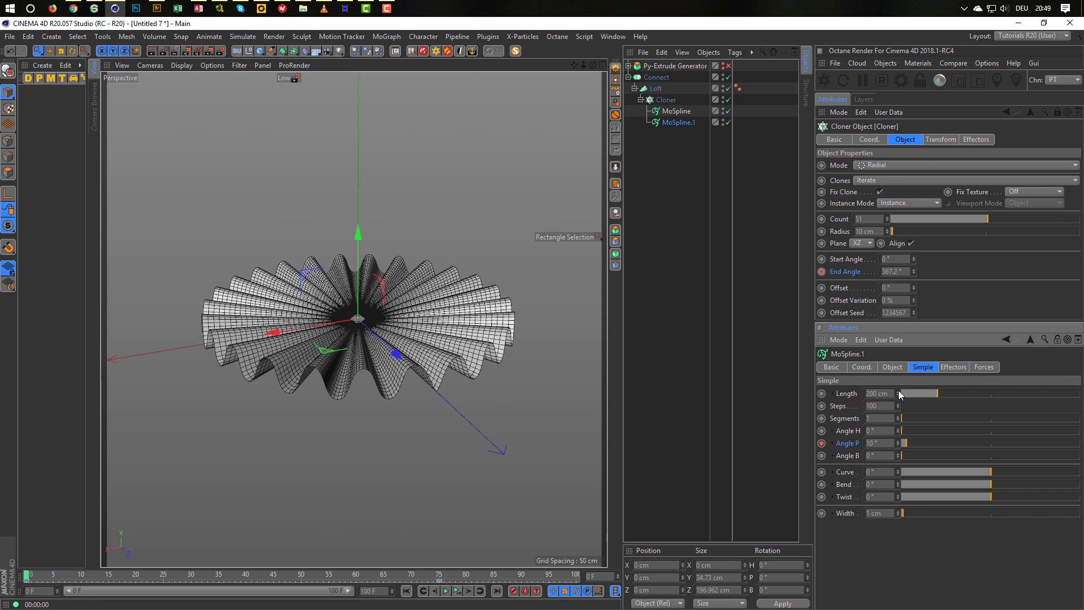
Keyframe the Cloner's End Angle at 15° on frame 0 for the folded state.
{"action": "left_click", "coordinate": [903, 271]}
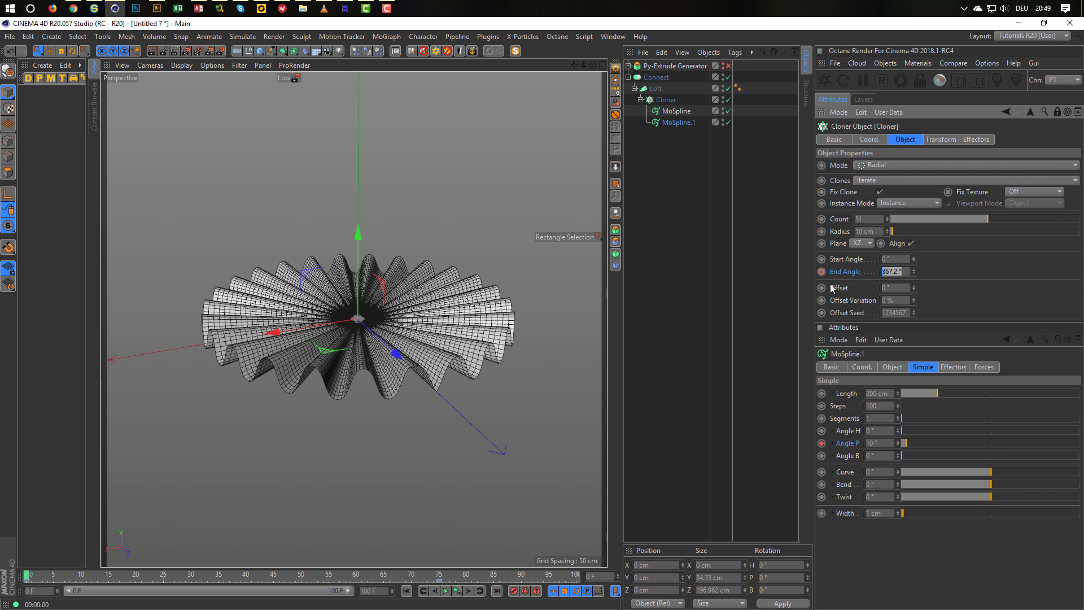
{"action": "type", "text": "15"}
{"action": "key", "text": "Return"}
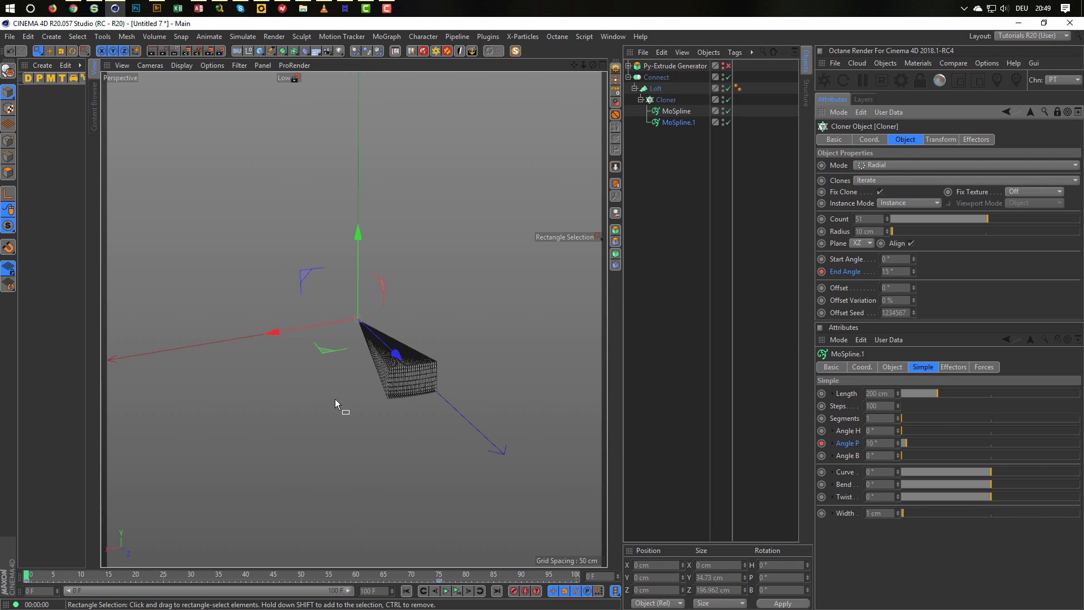
Play the unfolding animation, return to the start and scrub forward to the fully opened disc.
{"action": "left_click_drag", "start_coordinate": [351, 333], "coordinate": [421, 314], "text": "alt"}
{"action": "key", "text": "F8"}
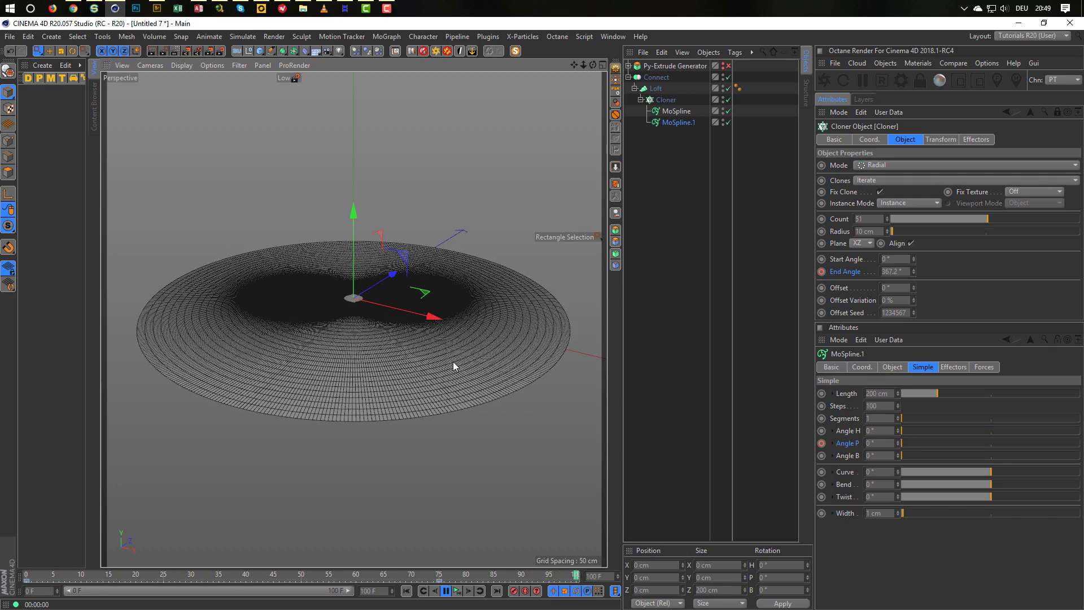
{"action": "left_click", "coordinate": [446, 590]}
{"action": "left_click", "coordinate": [407, 591]}
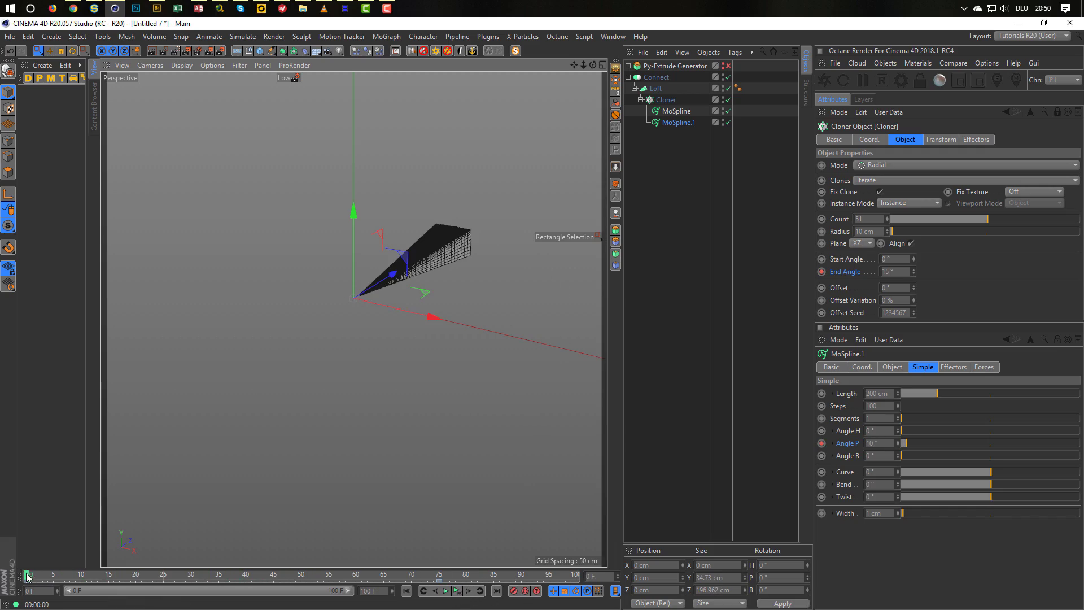
{"action": "left_click_drag", "start_coordinate": [26, 576], "coordinate": [487, 576]}
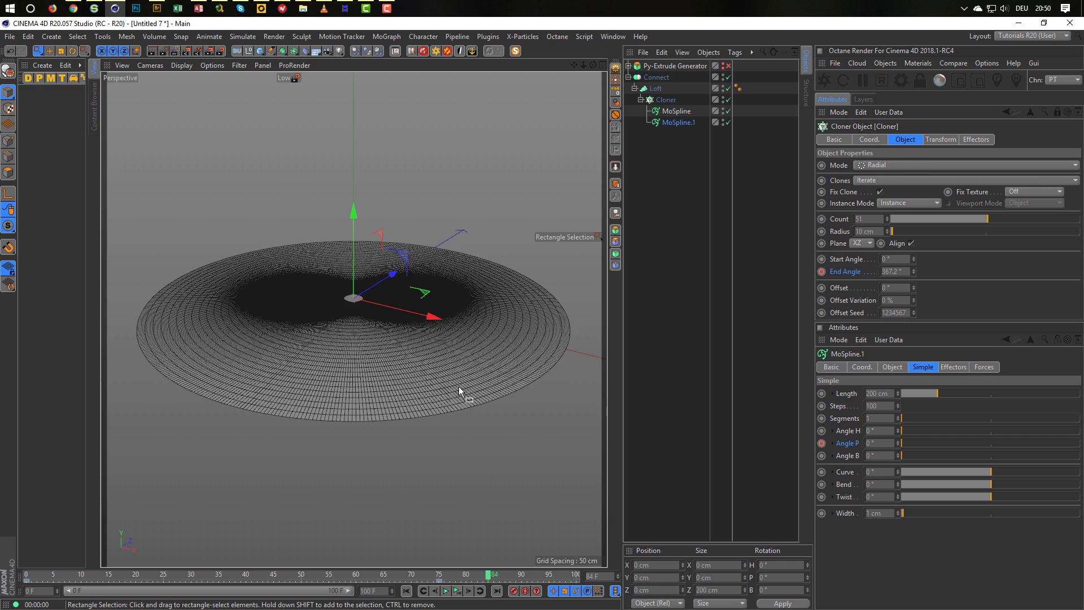
{"action": "left_click_drag", "start_coordinate": [461, 390], "coordinate": [396, 389], "text": "alt"}
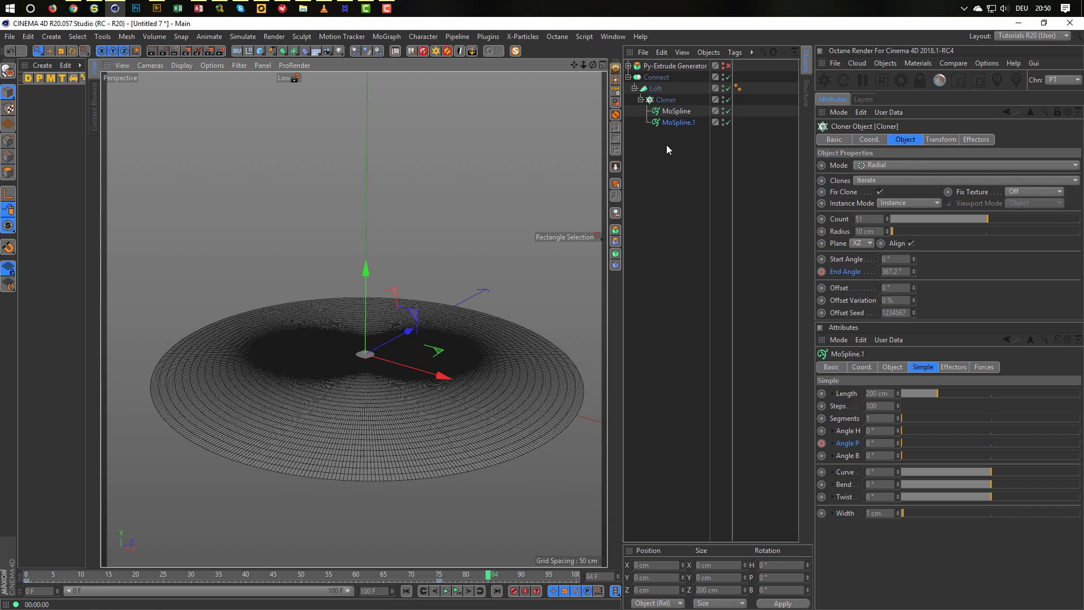
Set the Bend of both MoSplines to 19° to curve the disc into a shallow bowl.
{"action": "left_click", "coordinate": [673, 111]}
{"action": "left_click", "coordinate": [676, 122], "text": "ctrl"}
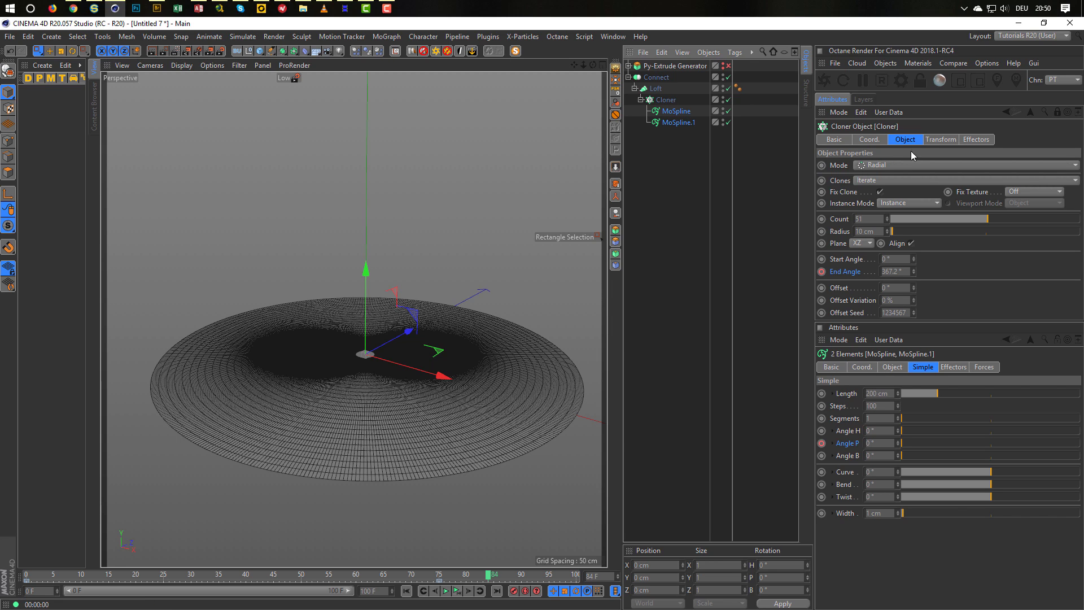
{"action": "left_click", "coordinate": [1057, 112]}
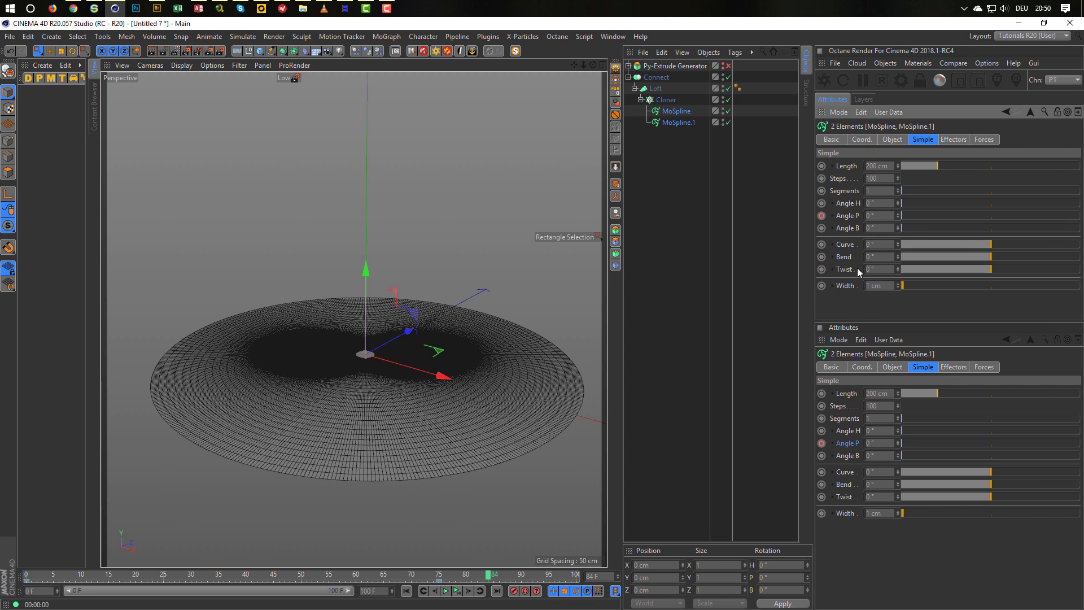
{"action": "left_click", "coordinate": [994, 260]}
{"action": "left_click_drag", "start_coordinate": [994, 259], "coordinate": [999, 261]}
{"action": "mouse_move", "coordinate": [465, 358]}
{"action": "left_mouse_down", "text": "alt"}
{"action": "mouse_move", "coordinate": [472, 399]}
{"action": "mouse_move", "coordinate": [476, 349]}
{"action": "left_mouse_up", "text": "alt"}
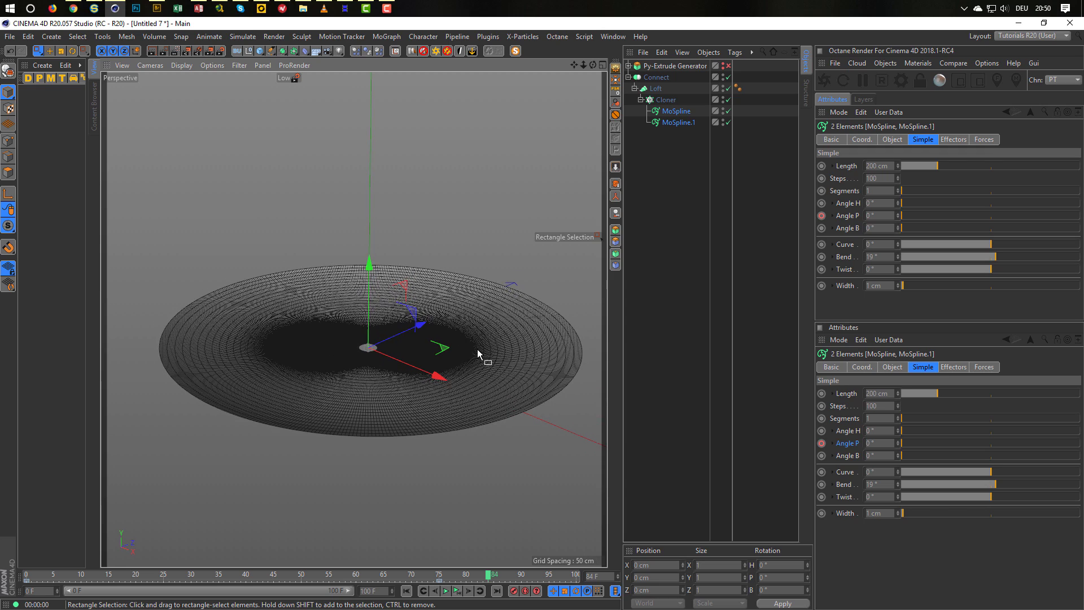
Play back the bent panel's unfolding animation and return to frame 0.
{"action": "left_click", "coordinate": [447, 590]}
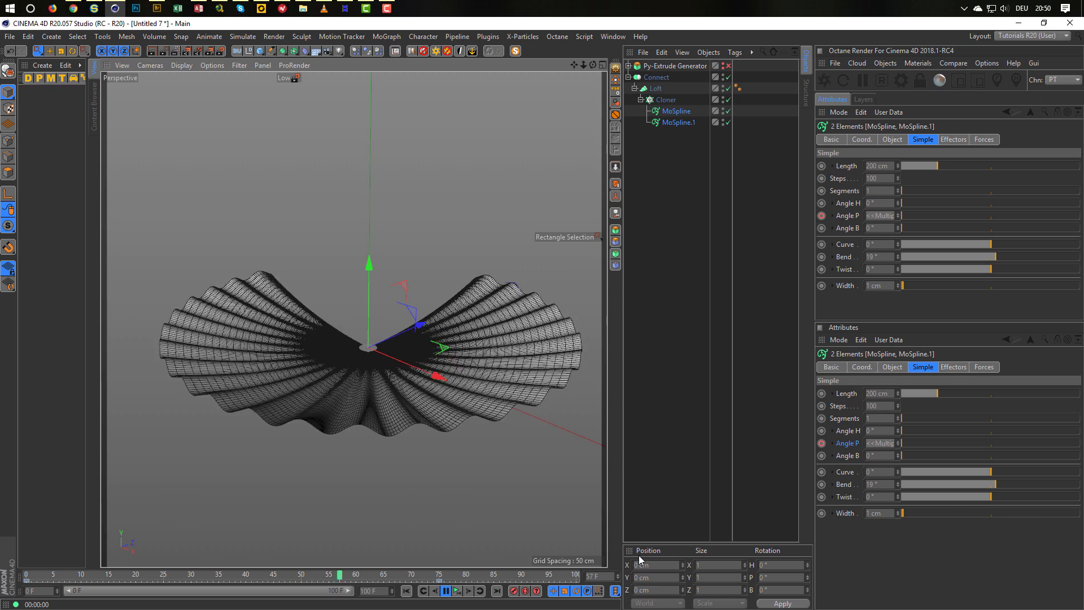
{"action": "left_click", "coordinate": [468, 592]}
{"action": "left_click", "coordinate": [467, 593]}
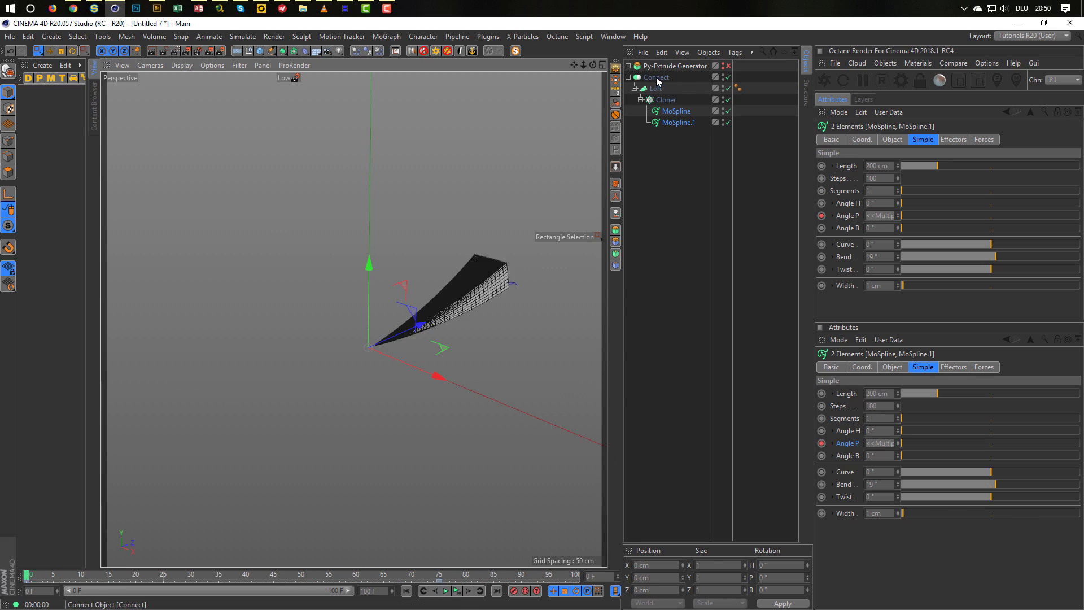
Add a new Py-Extrude Generator as the parent of the Connect object.
{"action": "left_click", "coordinate": [656, 78]}
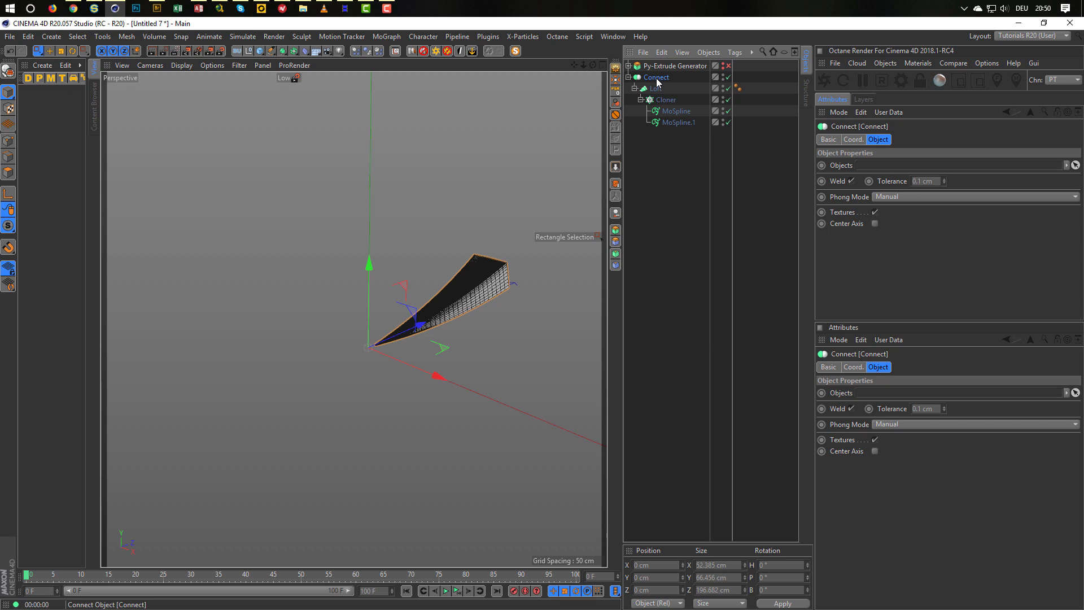
{"action": "left_click", "coordinate": [617, 229], "text": "alt"}
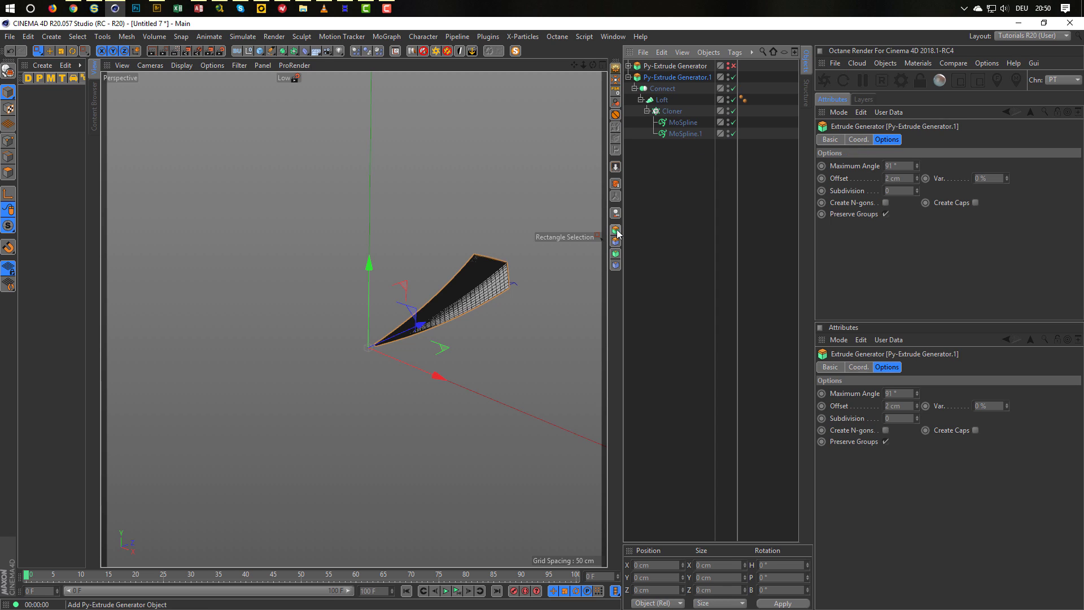
{"action": "left_click", "coordinate": [662, 89]}
{"action": "left_click", "coordinate": [667, 77]}
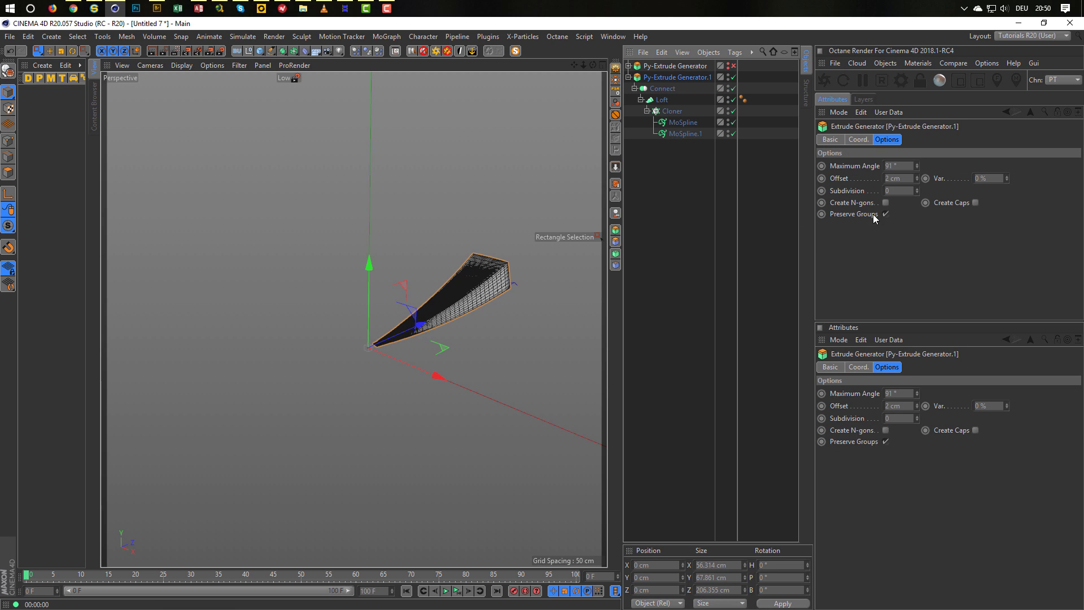
Set the new Py-Extrude Generator's Offset to 0.5 cm and enable Create Caps.
{"action": "left_click", "coordinate": [899, 179]}
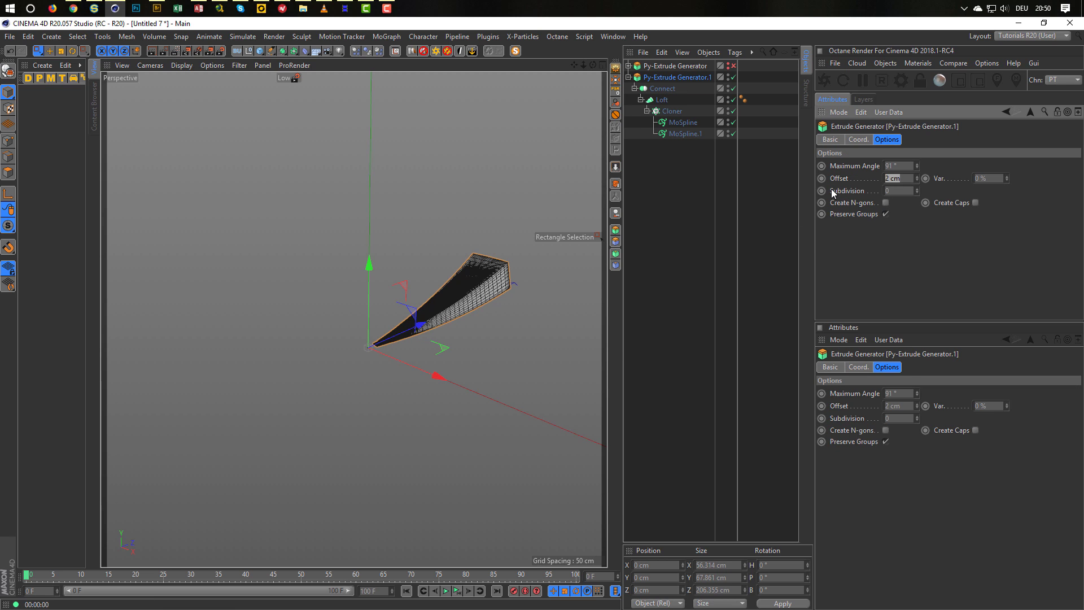
{"action": "type", "text": "0.5"}
{"action": "key", "text": "Return"}
{"action": "left_click", "coordinate": [975, 202]}
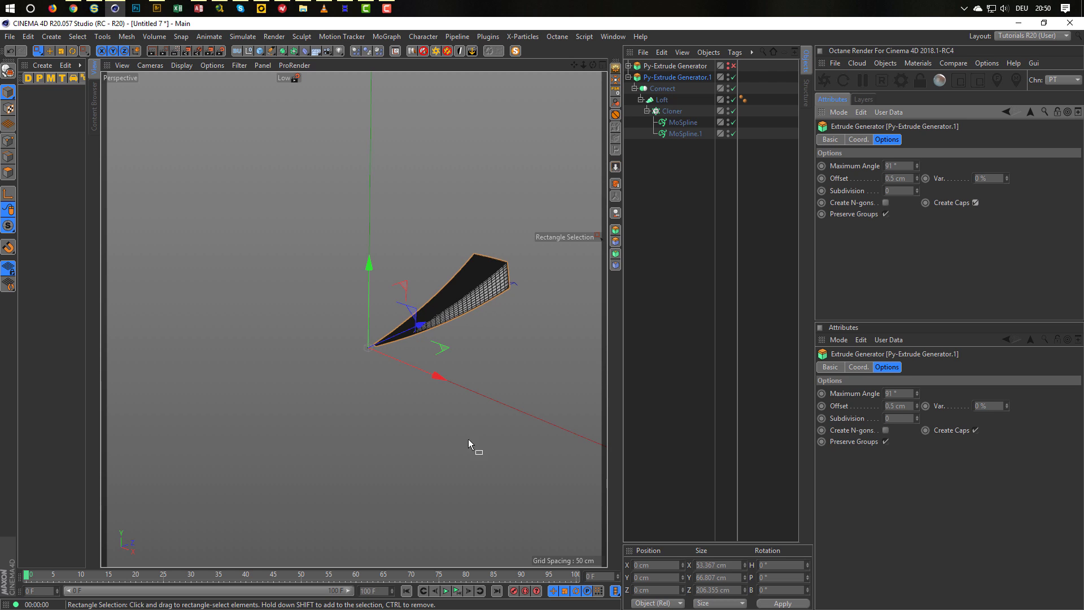
Scrub the animation to frame 43 and examine the thickness of the extruded pleats up close and from further away.
{"action": "left_click_drag", "start_coordinate": [22, 580], "coordinate": [268, 602]}
{"action": "scroll", "coordinate": [373, 446], "scroll_direction": "up", "scroll_amount": 6}
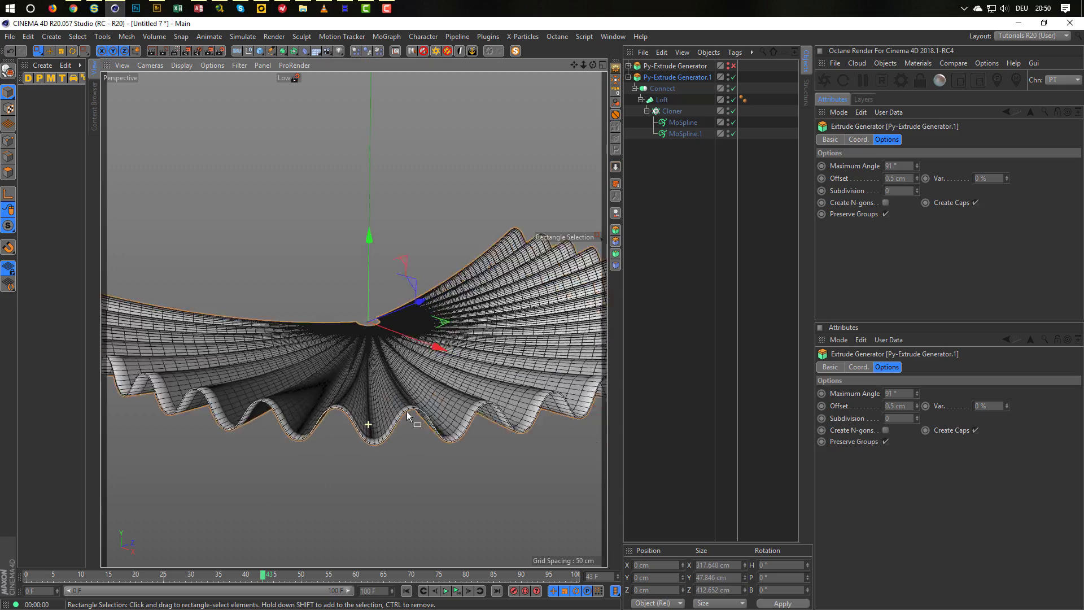
{"action": "scroll", "coordinate": [402, 500], "scroll_direction": "up", "scroll_amount": 3}
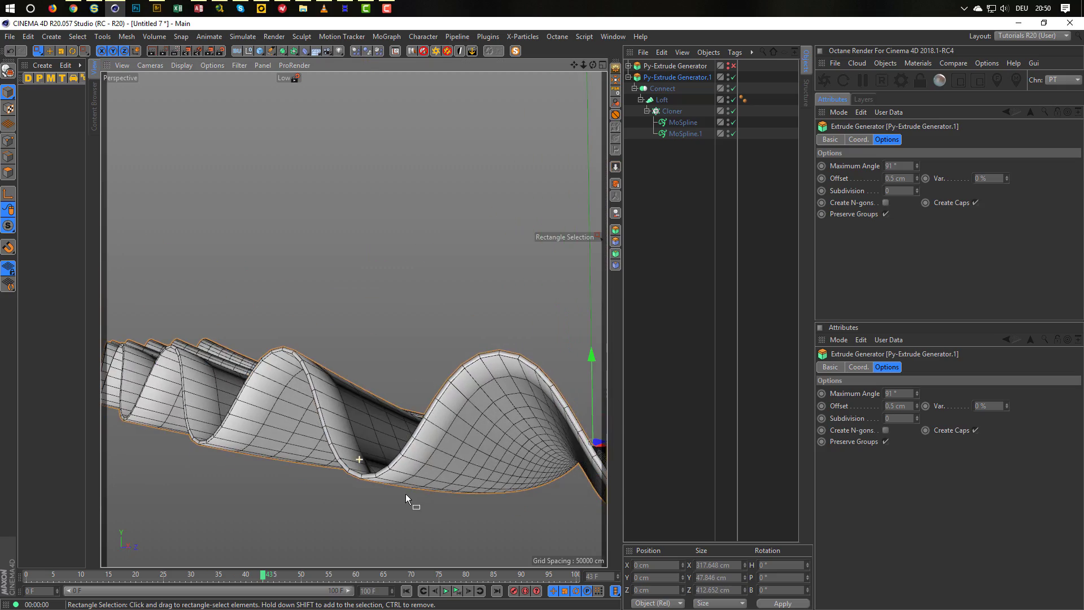
{"action": "scroll", "coordinate": [405, 494], "scroll_direction": "down", "scroll_amount": 8}
{"action": "left_click_drag", "start_coordinate": [267, 451], "coordinate": [306, 358], "text": "alt"}
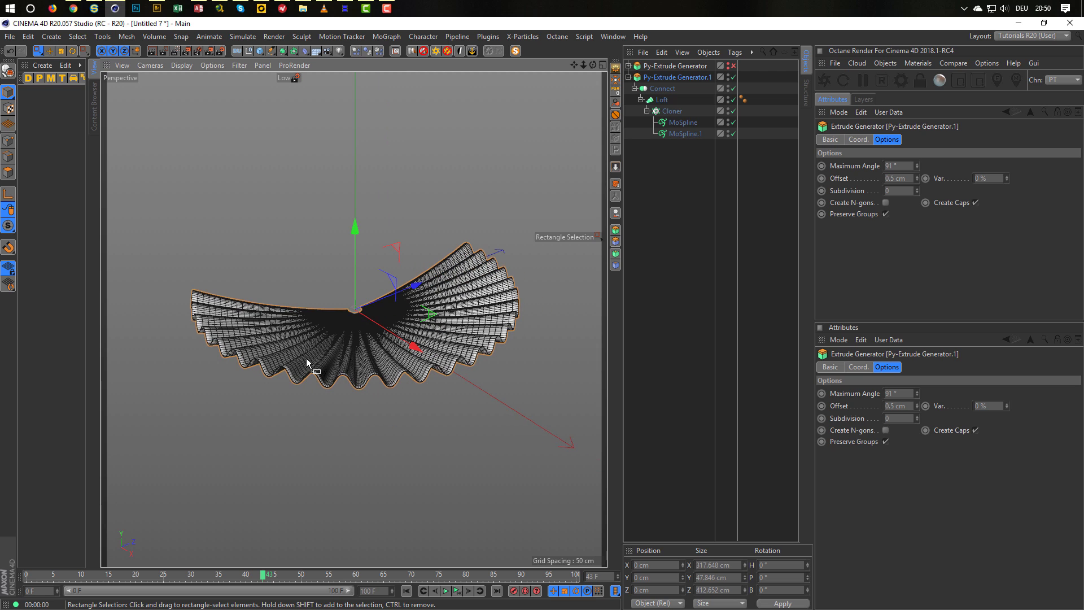
Play the thickened panel's unfolding animation and stop it at frame 5, check the solar panel reference photos in Gmail in Chrome, and return to Cinema 4D.
{"action": "left_click", "coordinate": [458, 591]}
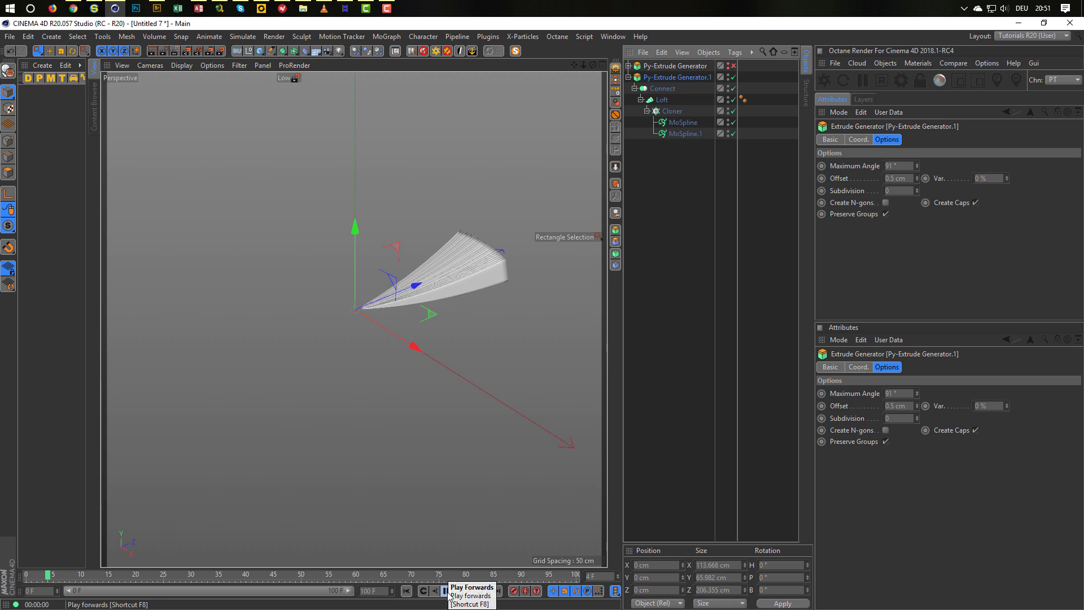
{"action": "left_click", "coordinate": [446, 591]}
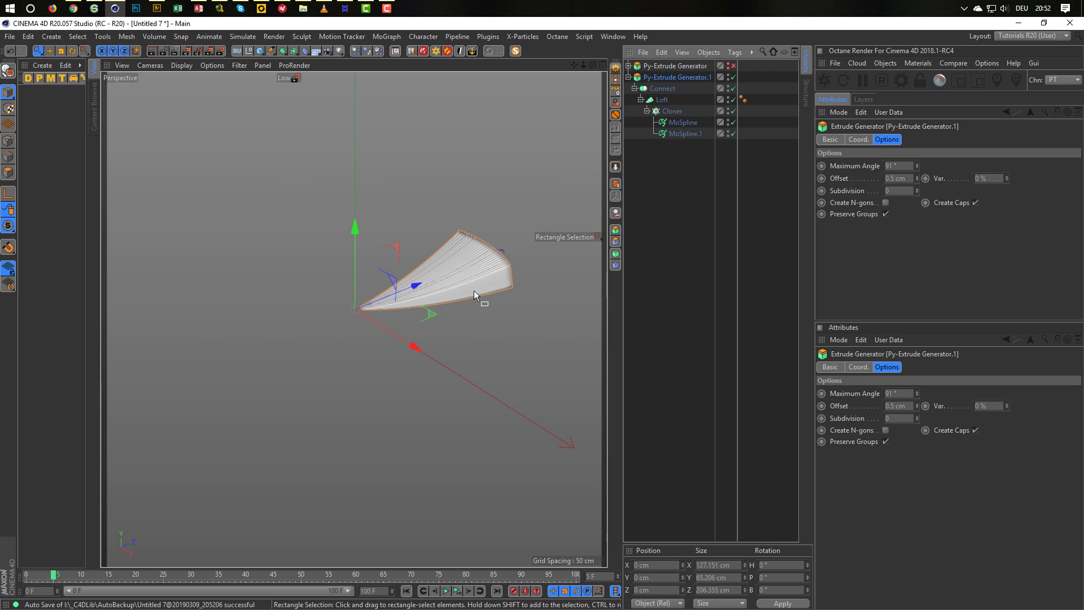
{"action": "left_click", "coordinate": [74, 8]}
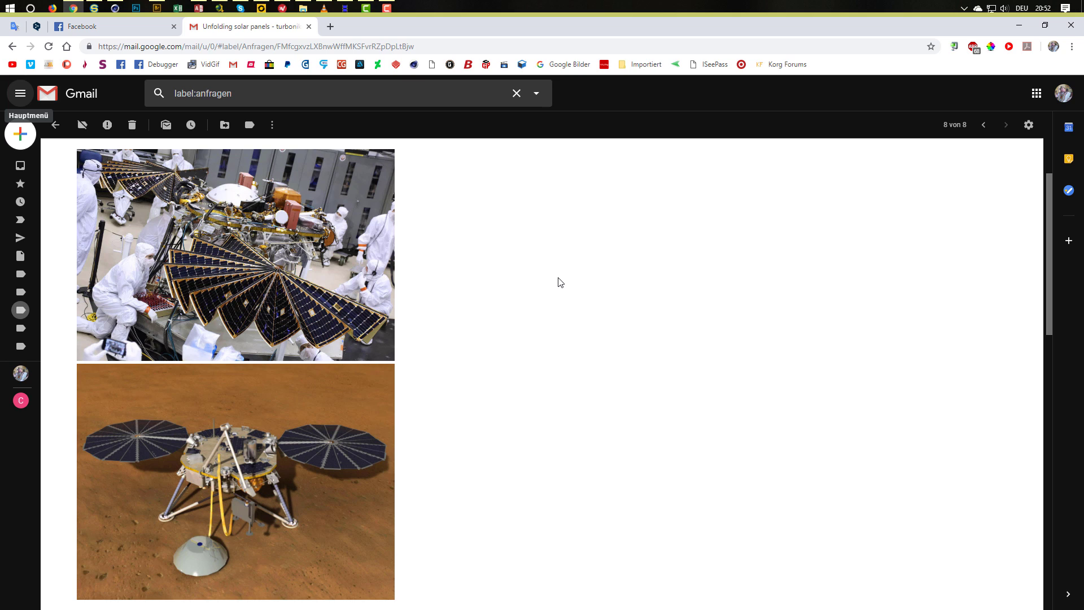
{"action": "left_click", "coordinate": [1020, 28]}
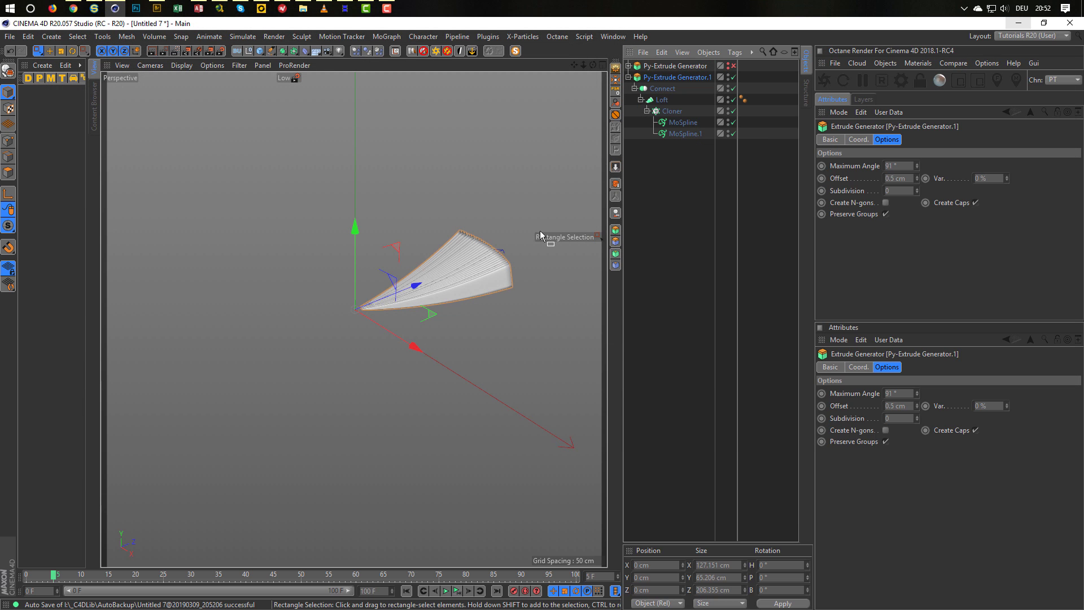